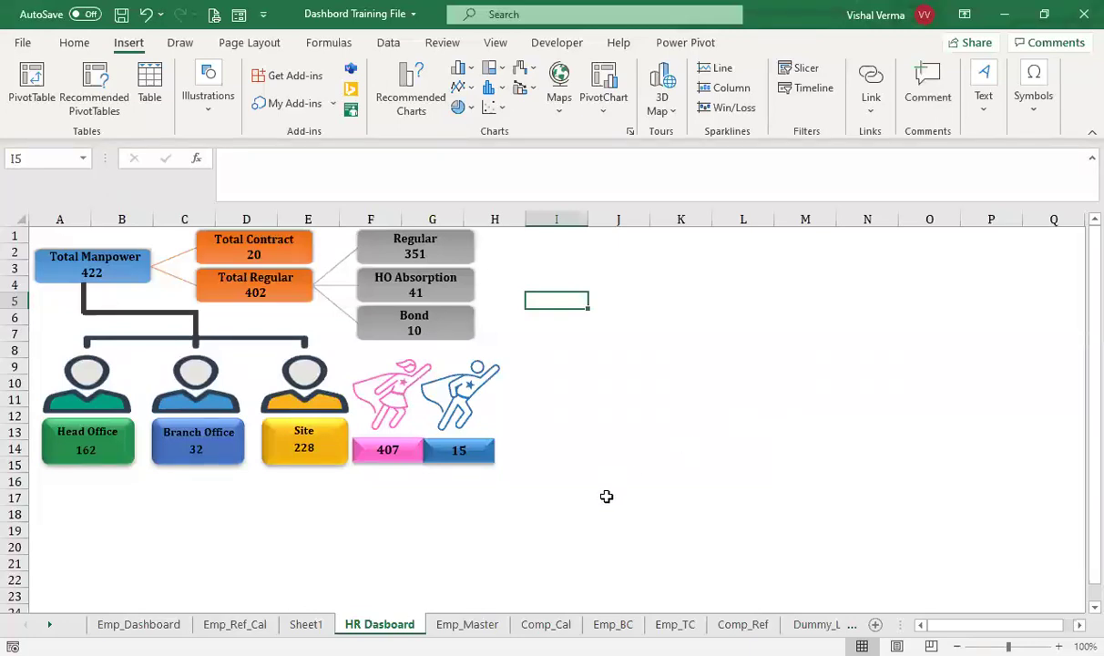
# - On Sheet1, enter the formula =YEAR(TODAY()) in cell I8 to get the current year
pyautogui.keyDown('ctrl'); pyautogui.click(306, 625); pyautogui.keyUp('ctrl')
pyautogui.click(306, 624)
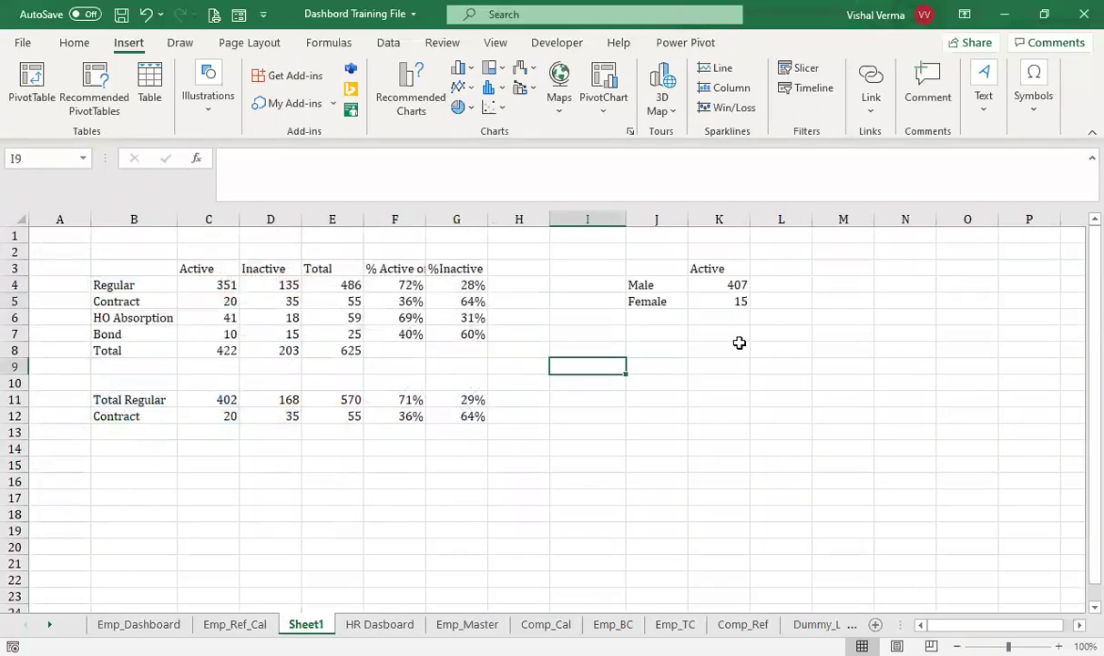
pyautogui.click(584, 346)
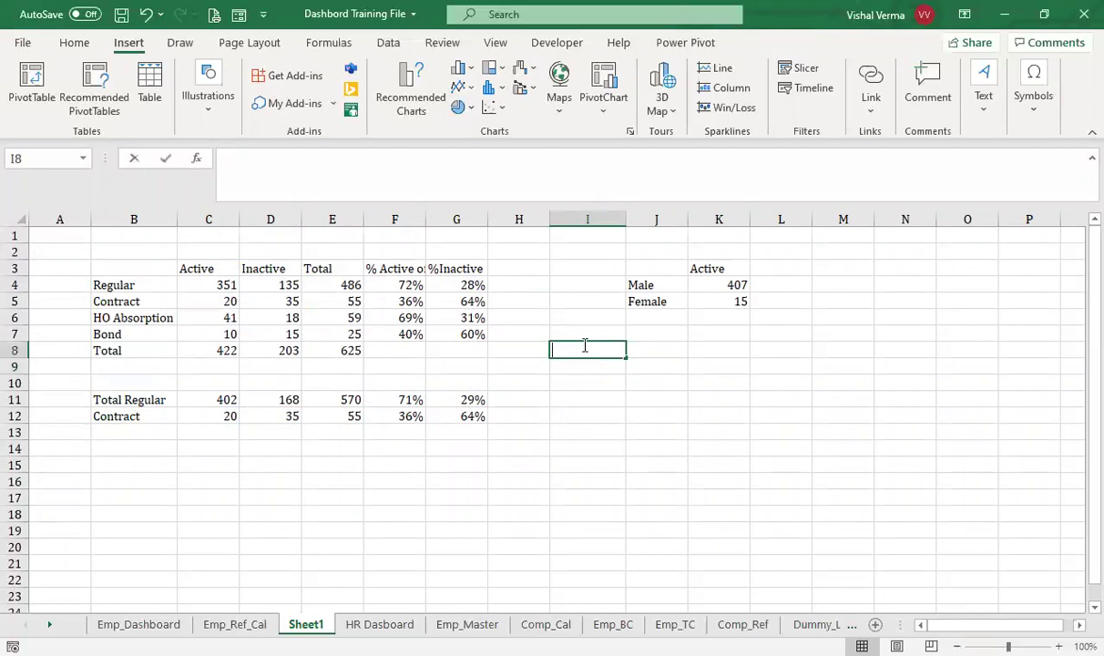
pyautogui.write('=')
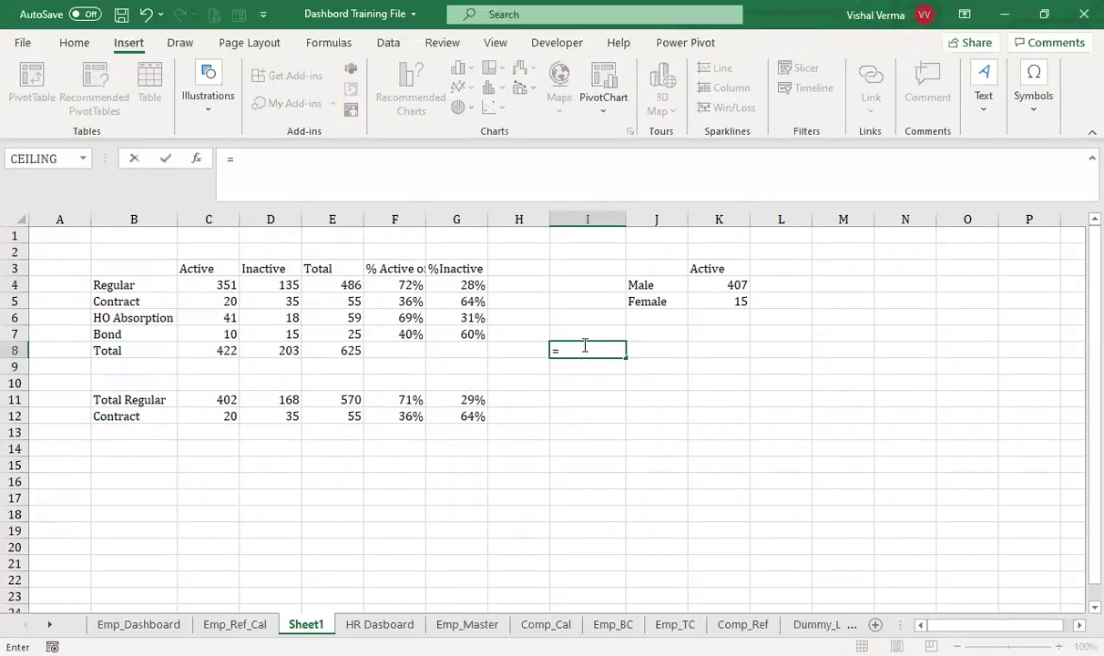
pyautogui.write('YEAR(')
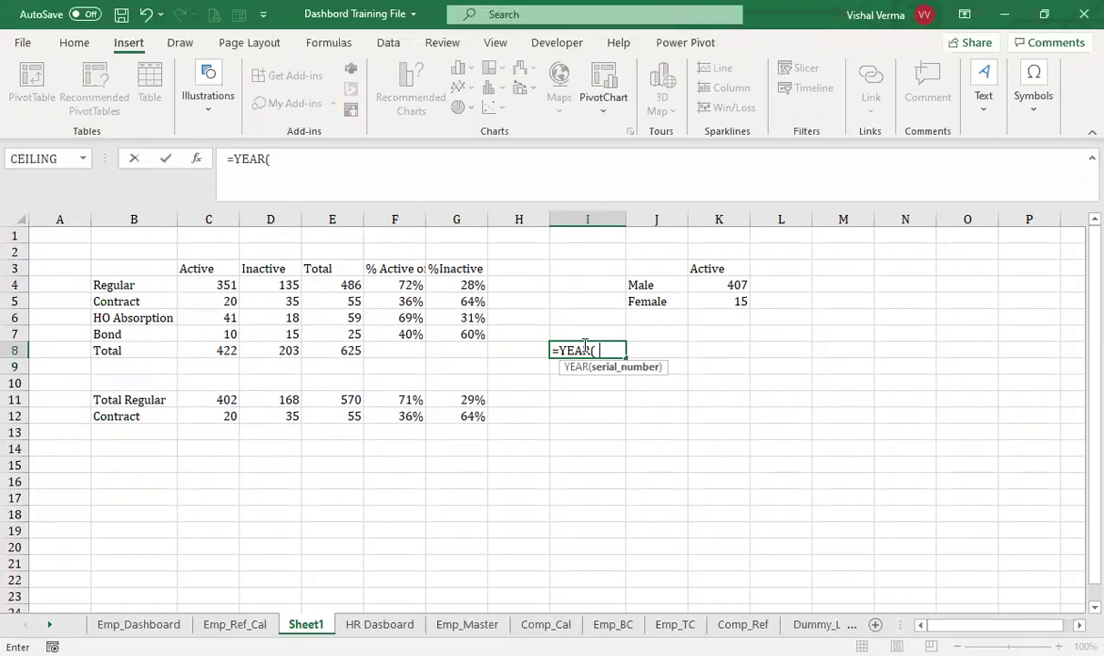
pyautogui.write('TODAY())')
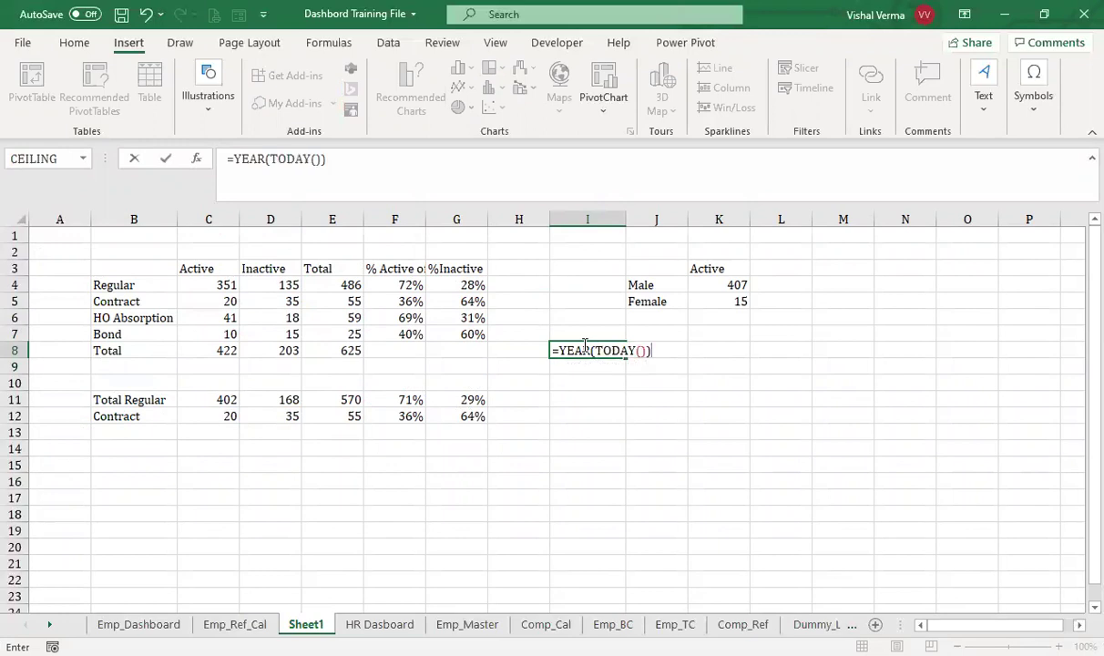
pyautogui.press('Return')
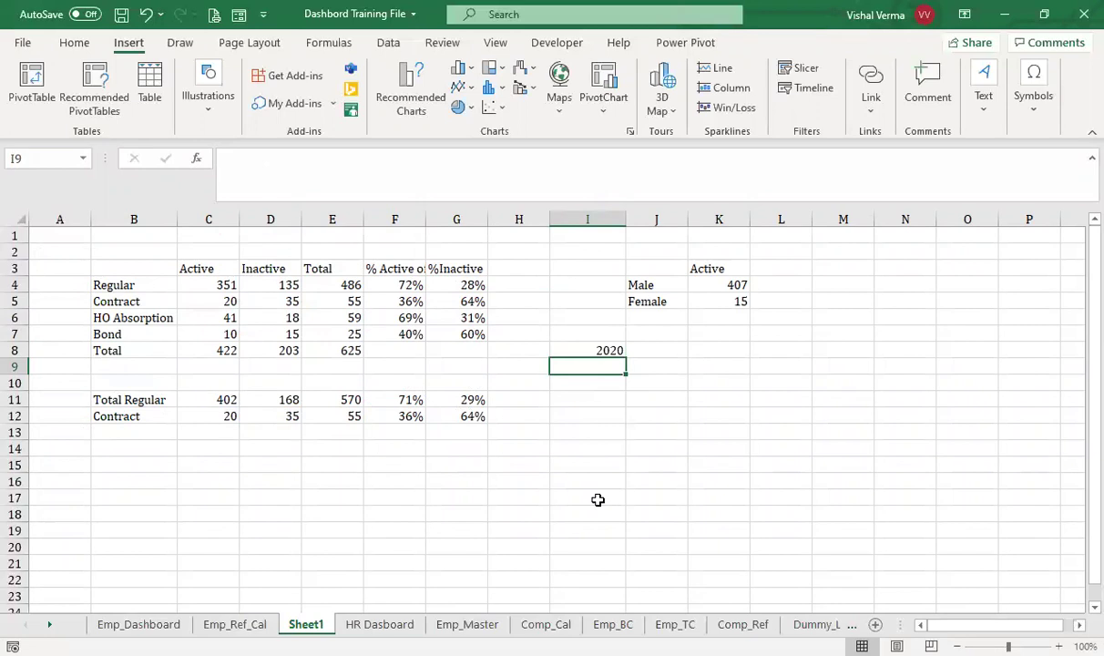
# - Label cell I10 "Employee Joined" and cell I11 "Employees Left"
pyautogui.press('Down')
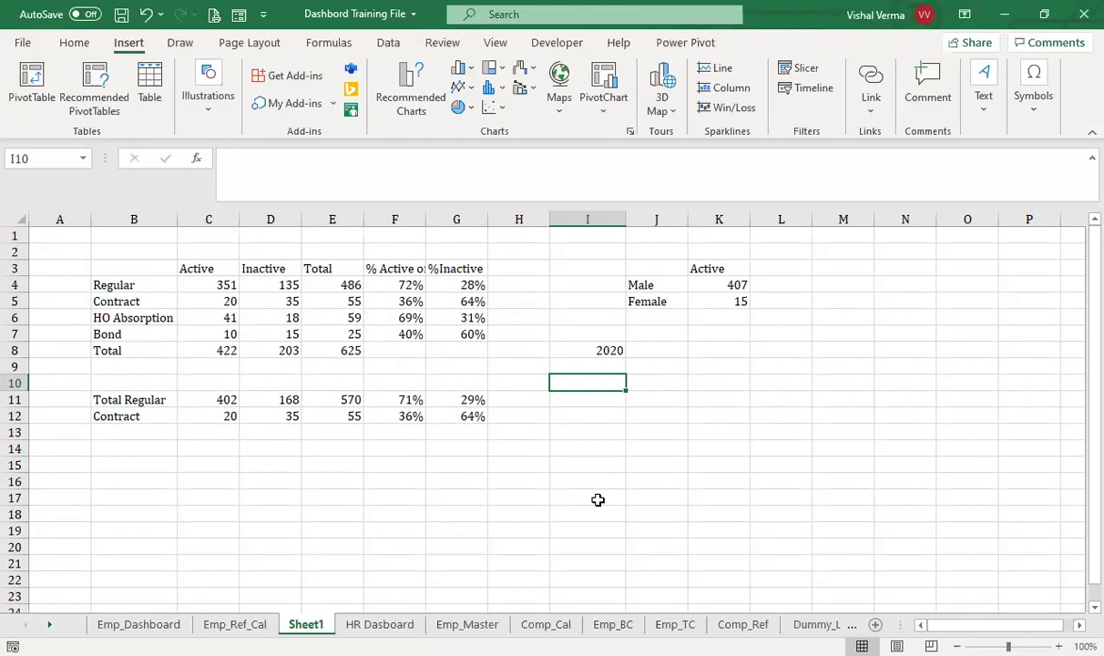
pyautogui.write('Employee ')
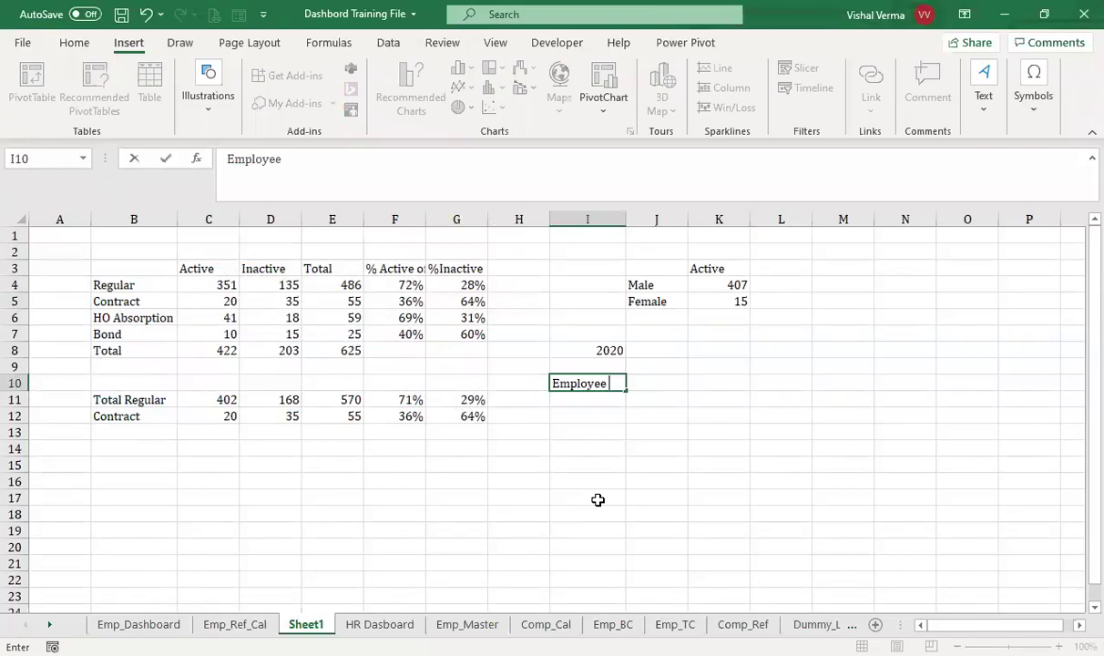
pyautogui.write('JOined')
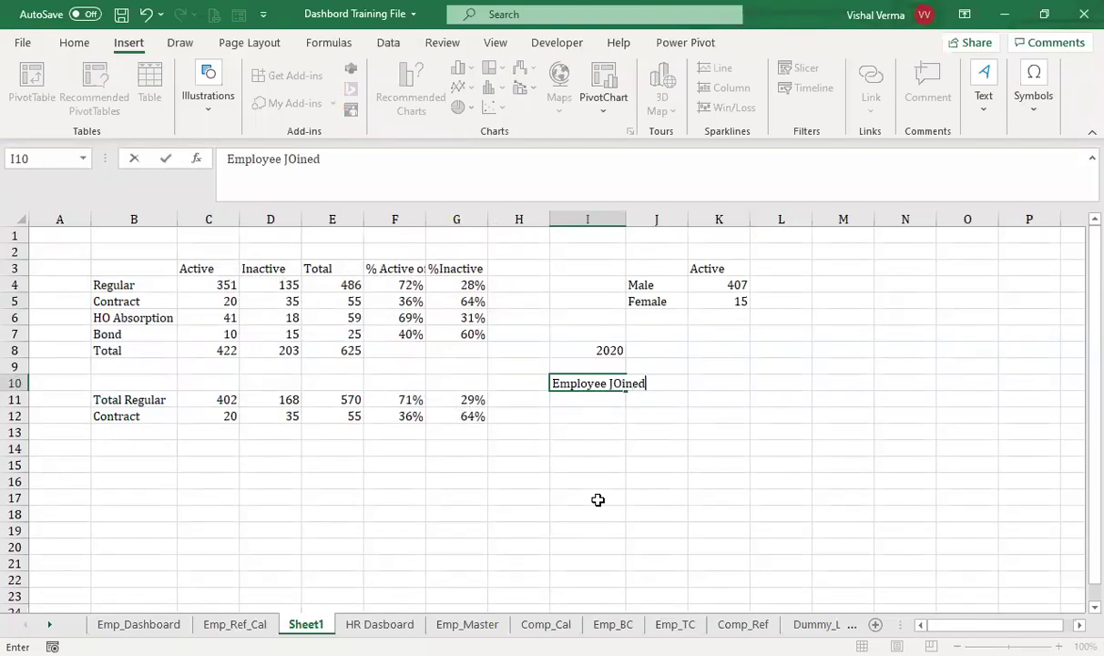
pyautogui.press('Return')
pyautogui.write('Employe')
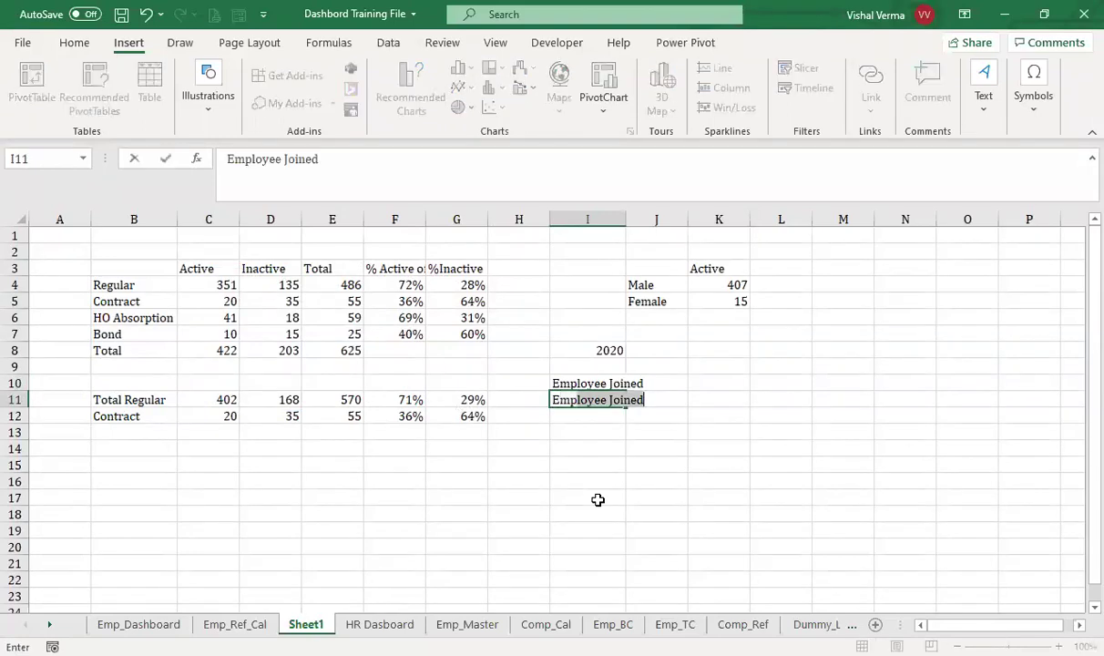
pyautogui.write('es')
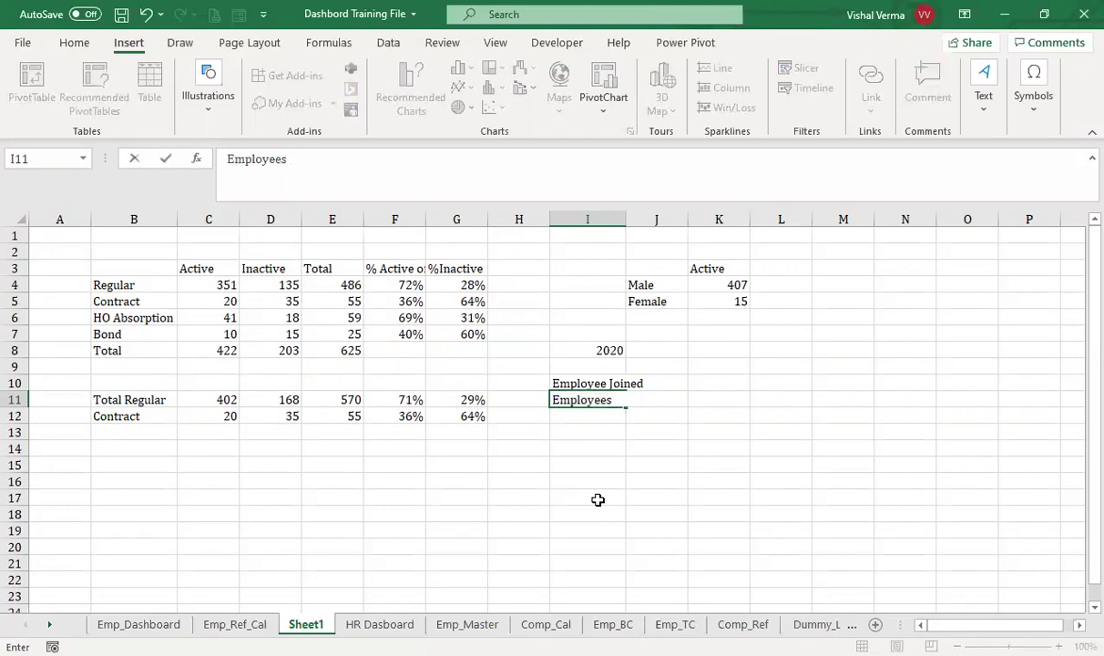
pyautogui.write(' Left')
pyautogui.press('Tab')
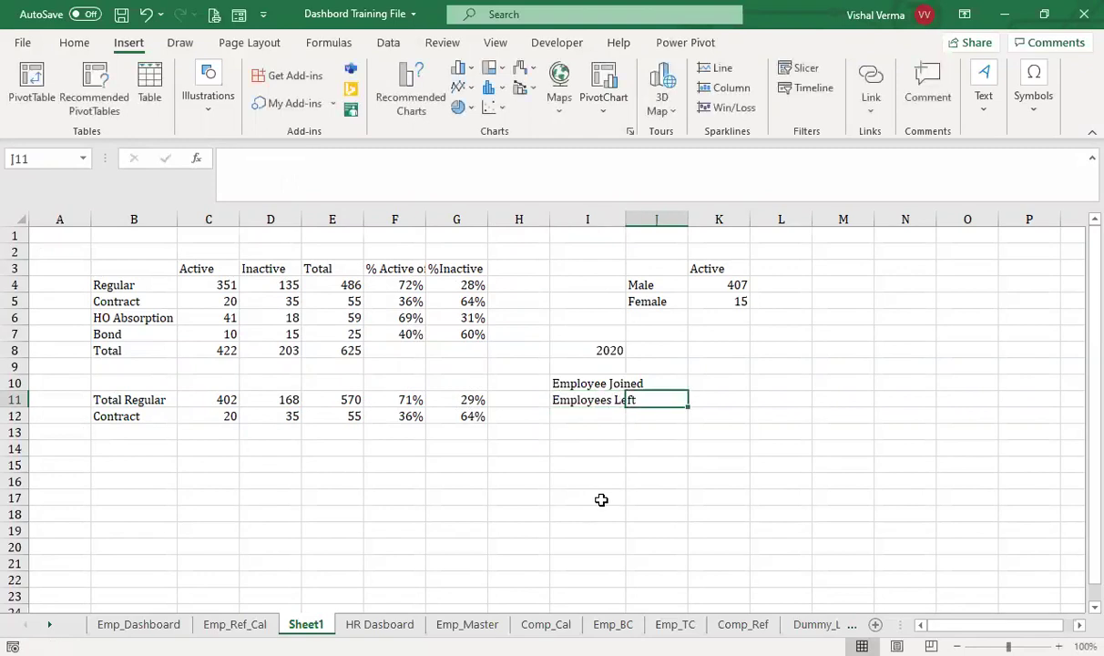
# - Begin a COUNTIF formula in J10 with the Year of Calculation cells Emp_Master!$H$2:$H$1498 as its absolute range
pyautogui.click(653, 381)
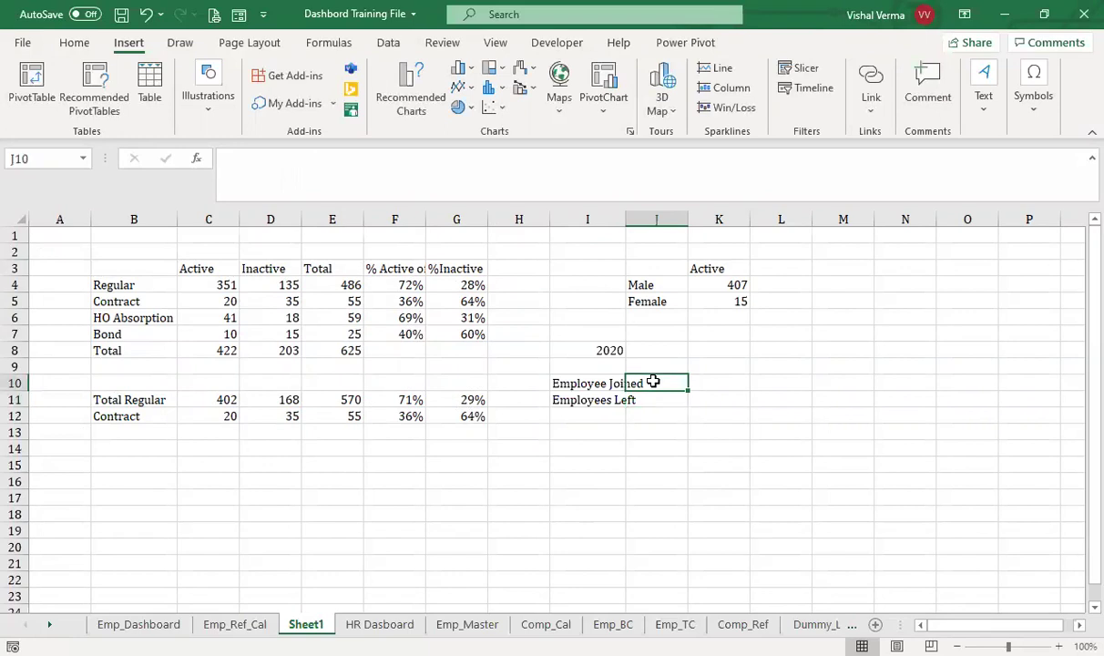
pyautogui.write('=')
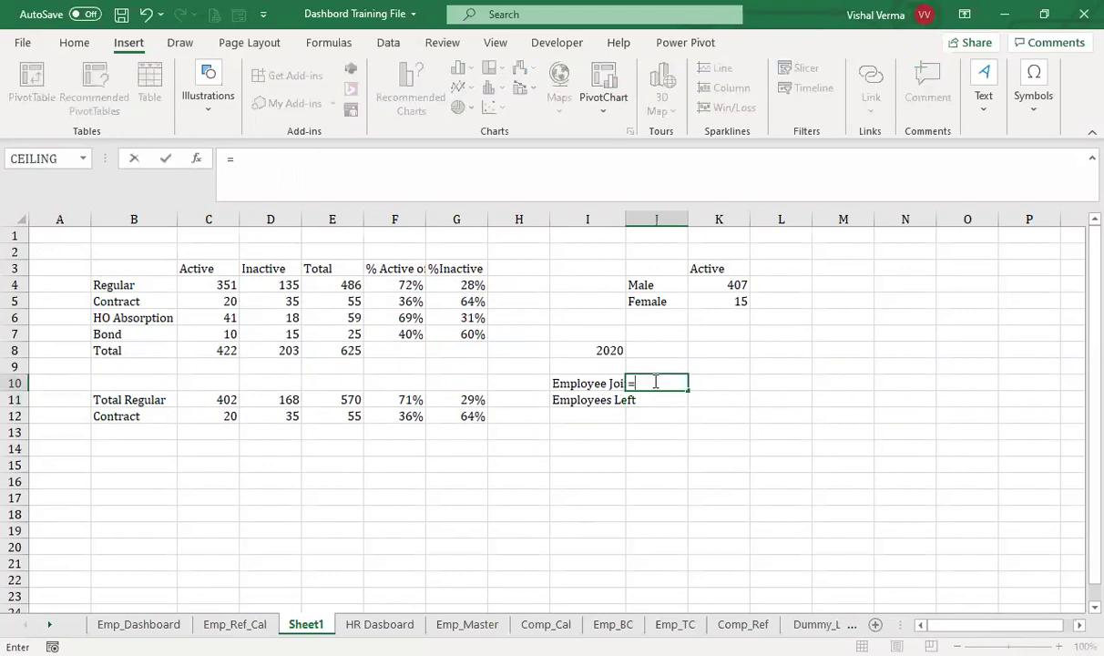
pyautogui.write('cou')
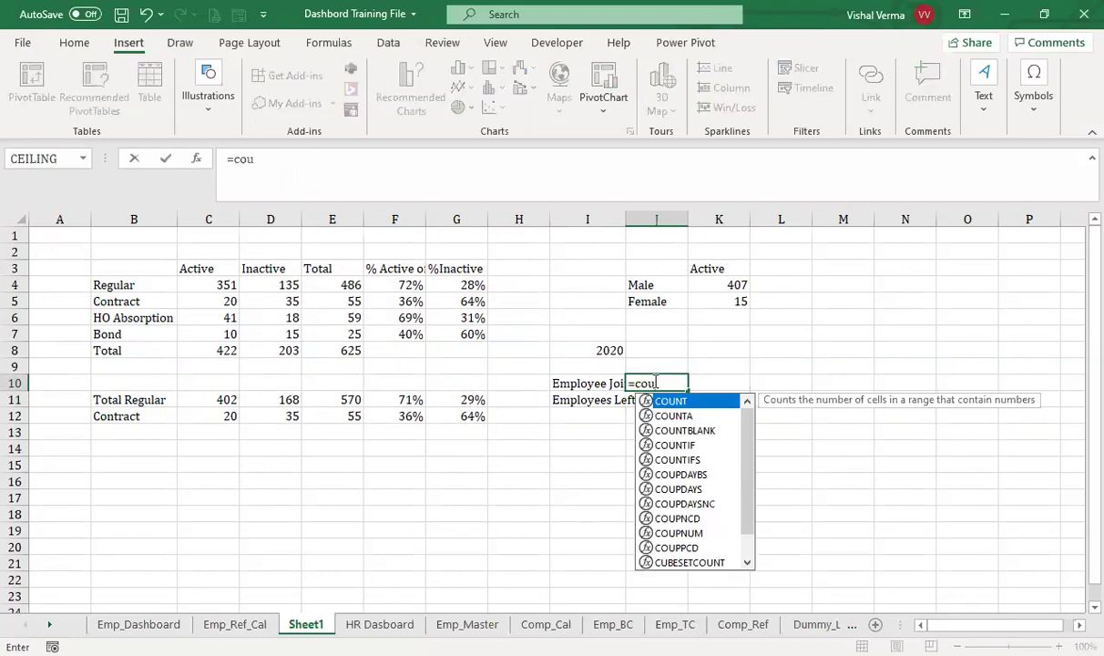
pyautogui.press('Down')
pyautogui.press('Down')
pyautogui.press('Down')
pyautogui.press('Tab')
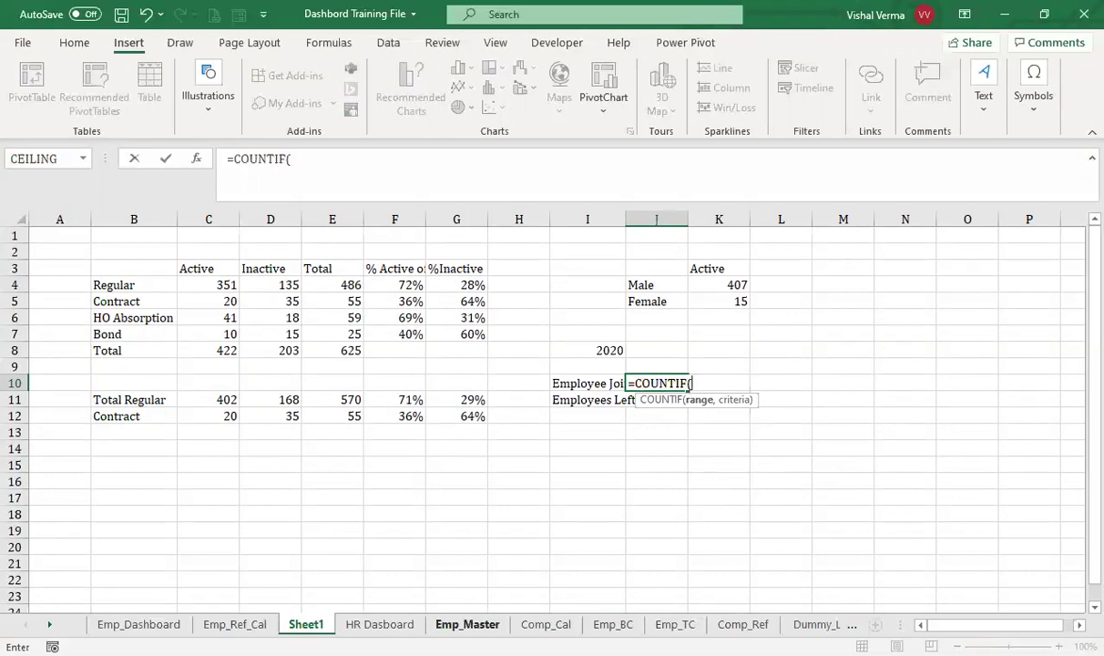
pyautogui.click(468, 624)
pyautogui.hscroll(-10, 529, 419)
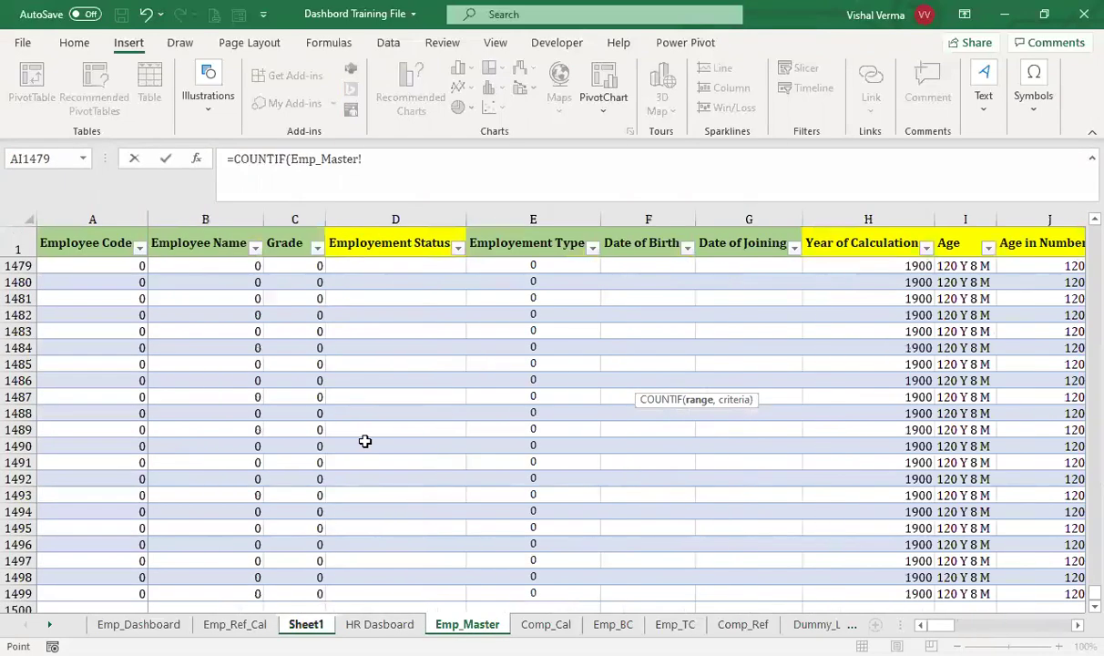
pyautogui.hscroll(3, 365, 441)
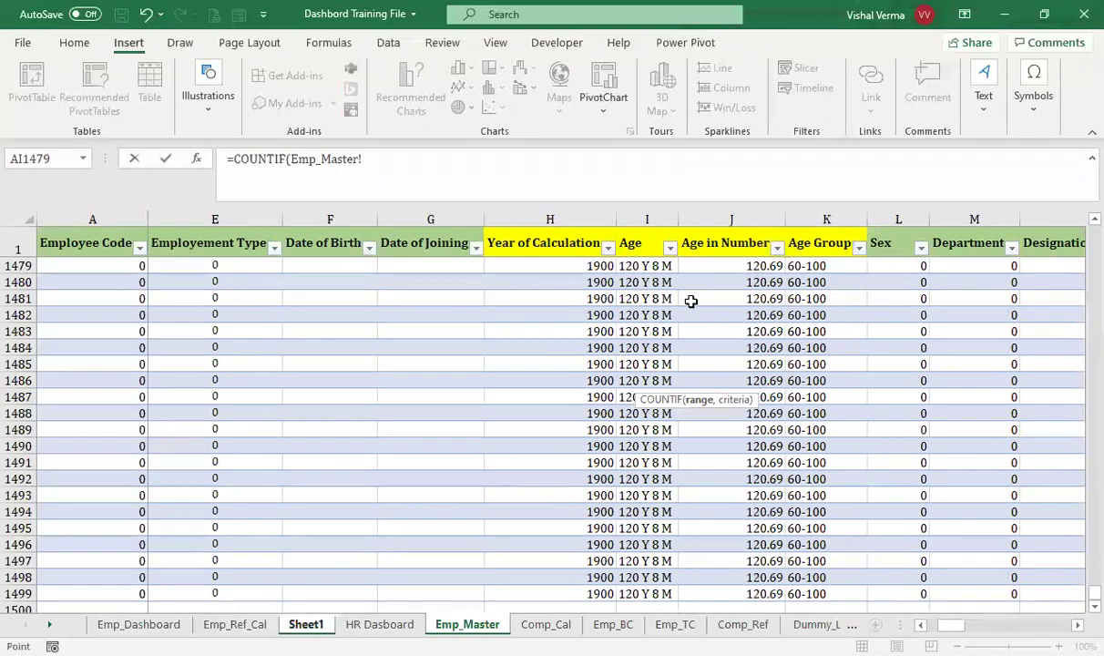
pyautogui.hscroll(-3, 691, 300)
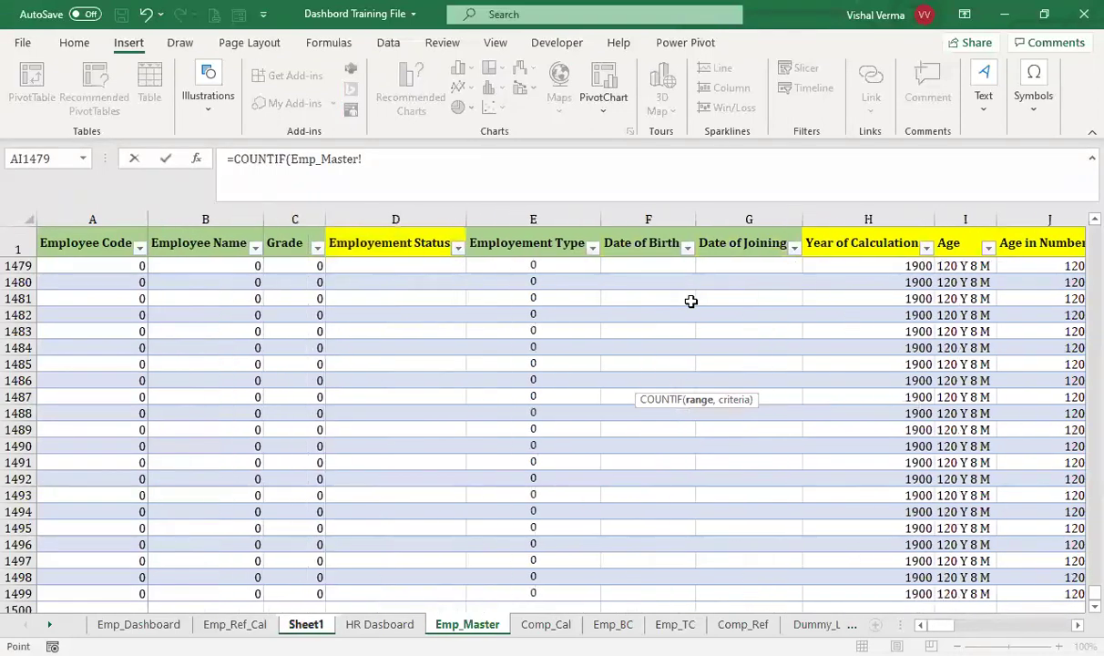
pyautogui.scroll(14, 692, 301)
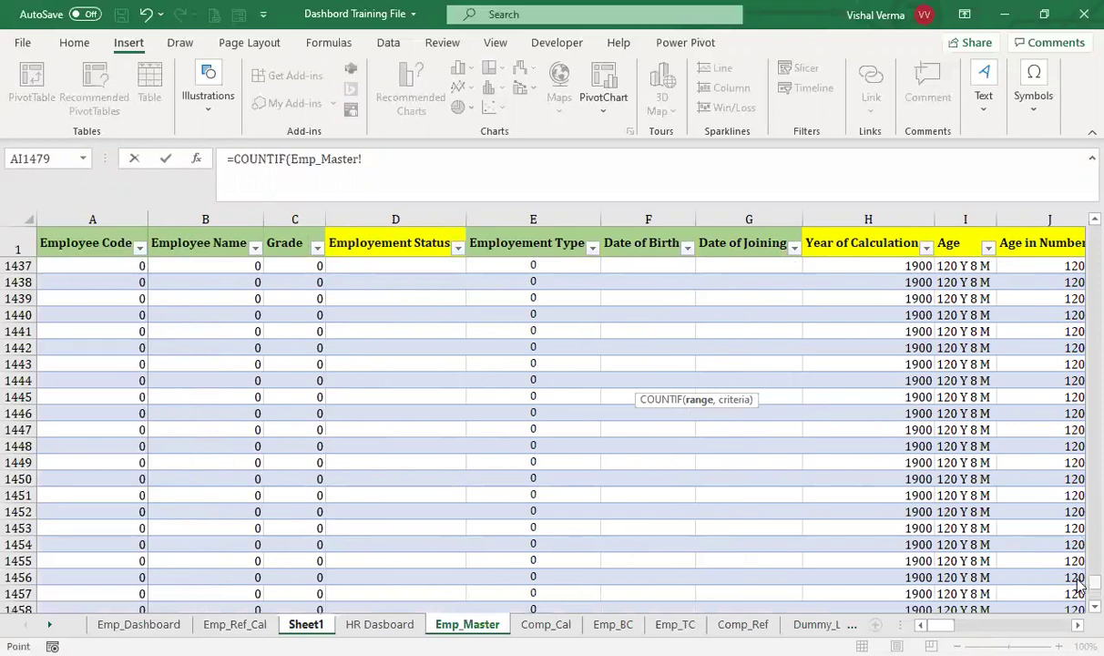
pyautogui.moveTo(1095, 581); pyautogui.dragTo(1075, 192)
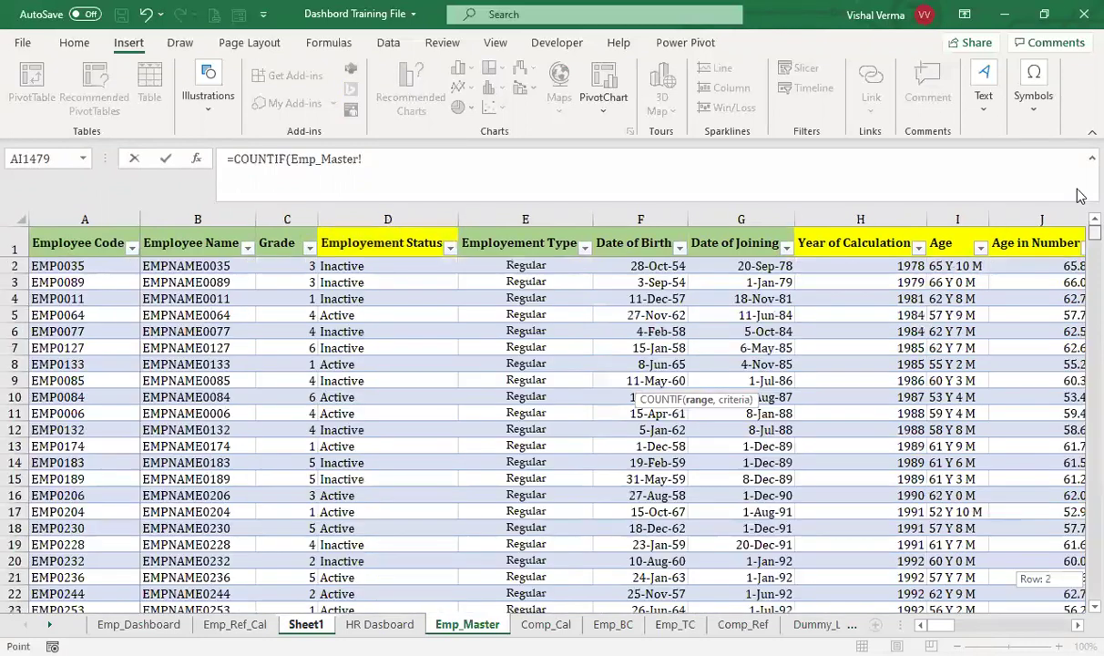
pyautogui.click(867, 262)
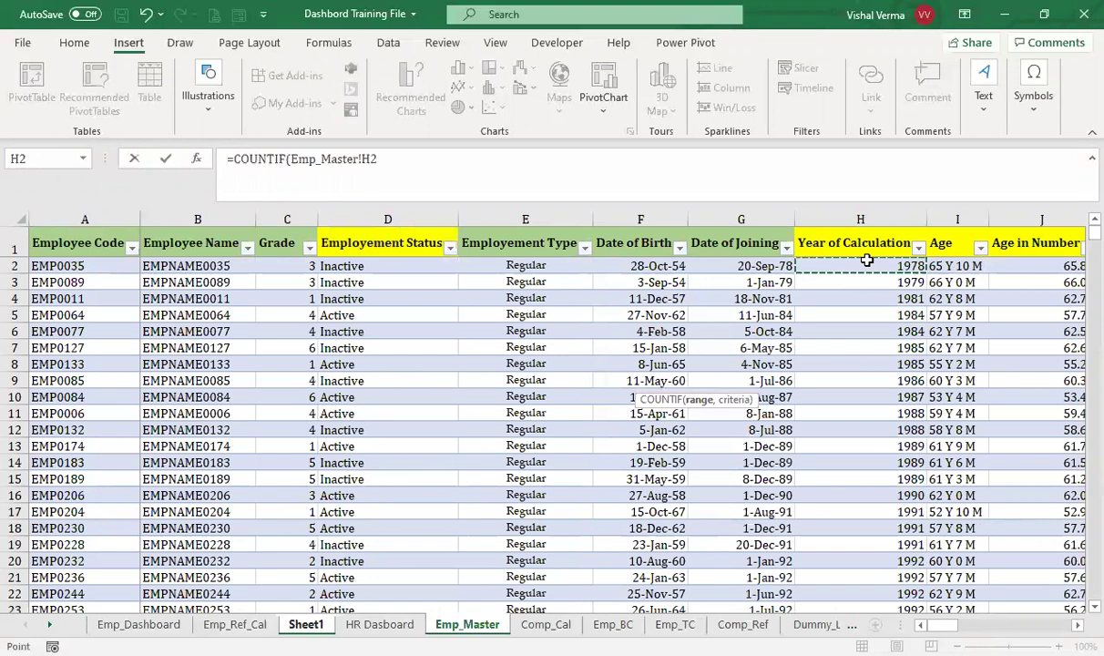
pyautogui.hotkey('ctrl', 'shift', 'Down')
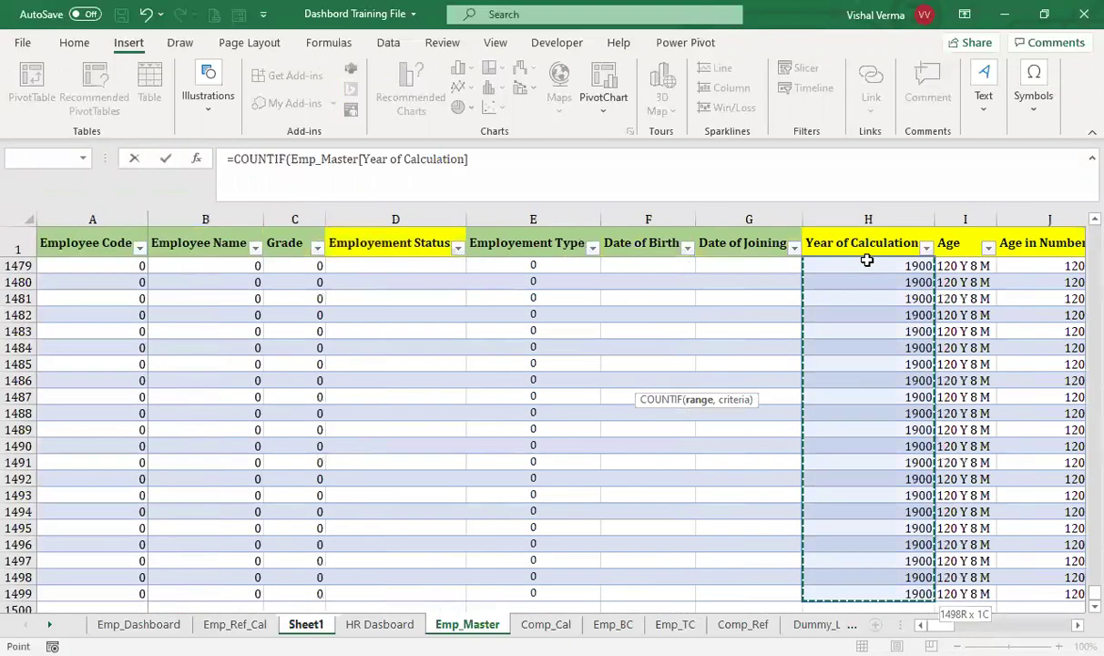
pyautogui.hotkey('shift', 'Up')
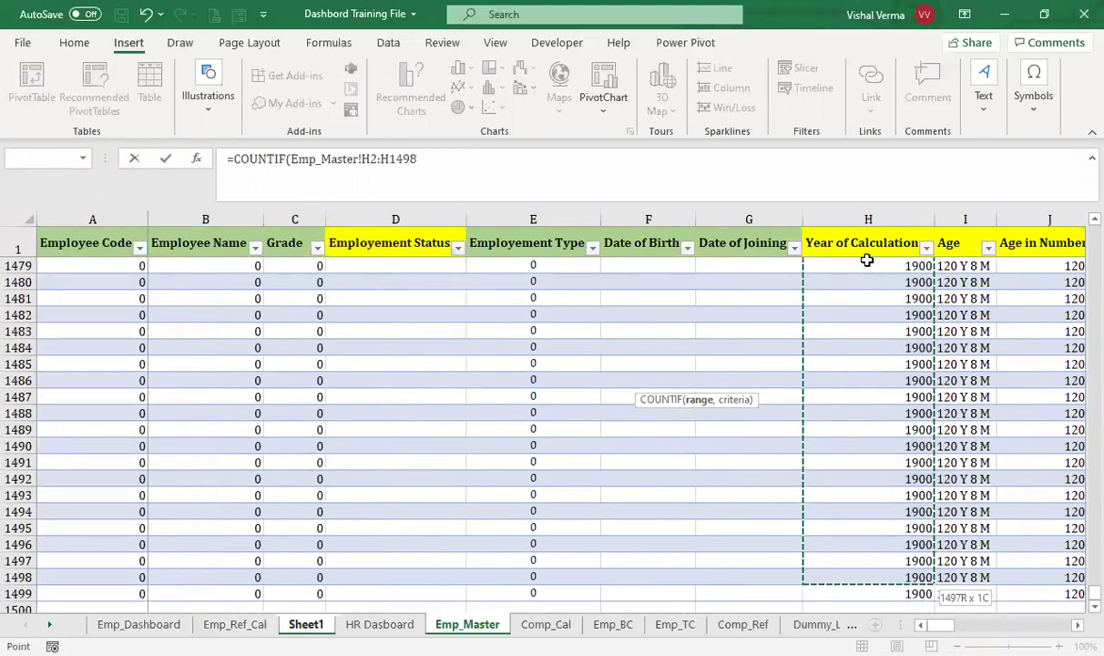
pyautogui.press('F4')
pyautogui.write(',')
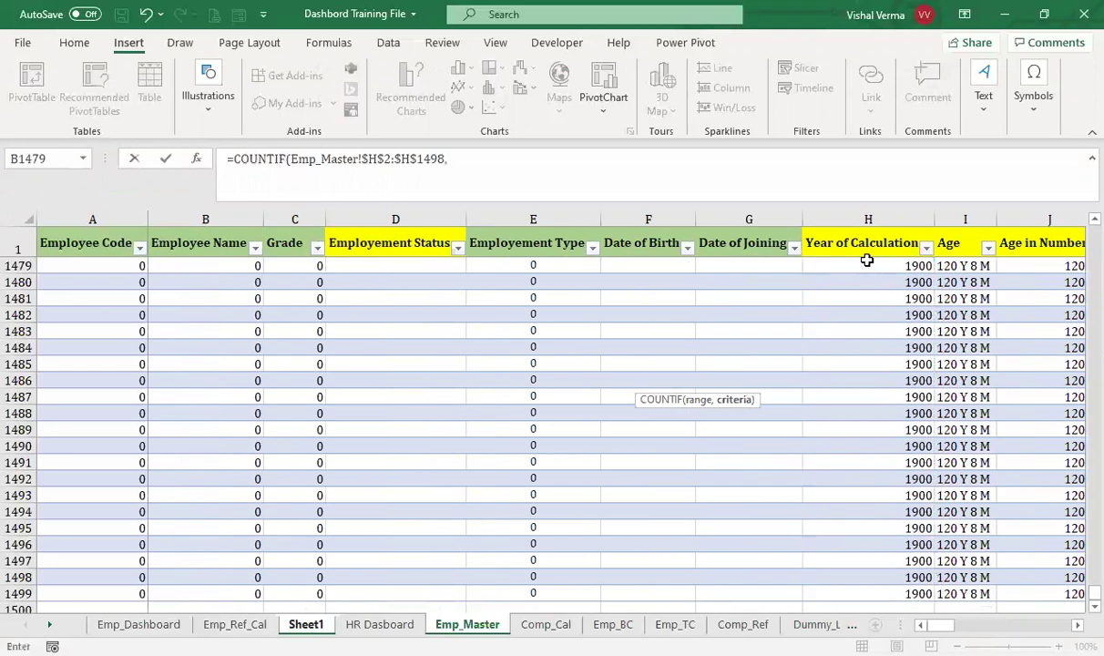
# - Complete the J10 COUNTIF with the absolute criterion Sheet1!$I$8, and autofit column I to its labels
pyautogui.click(306, 625)
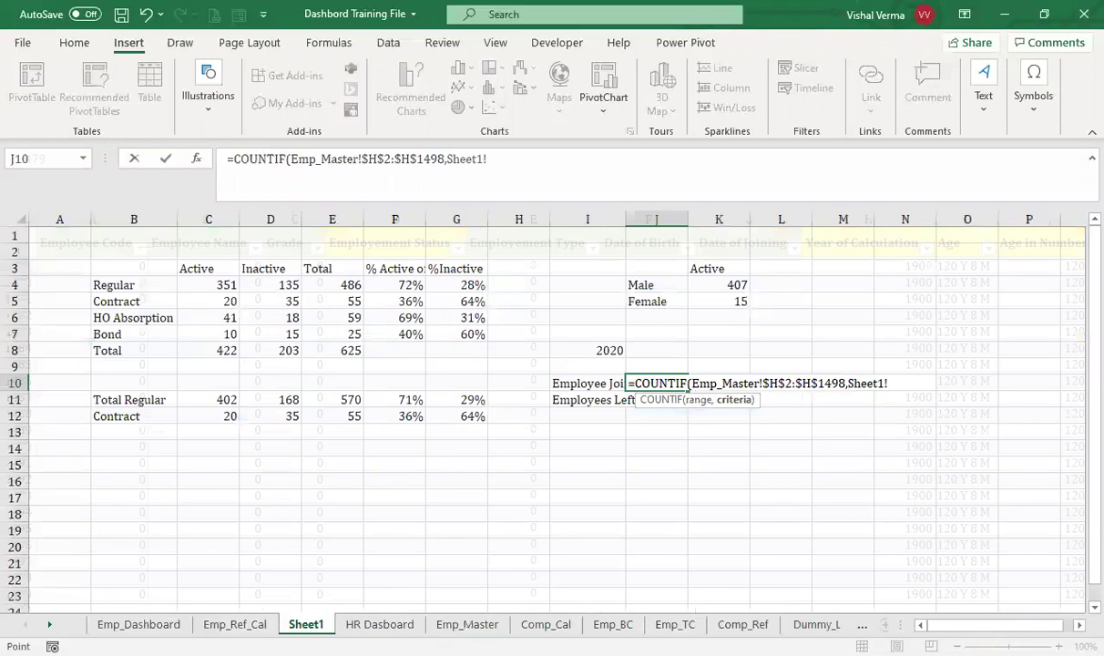
pyautogui.click(593, 350)
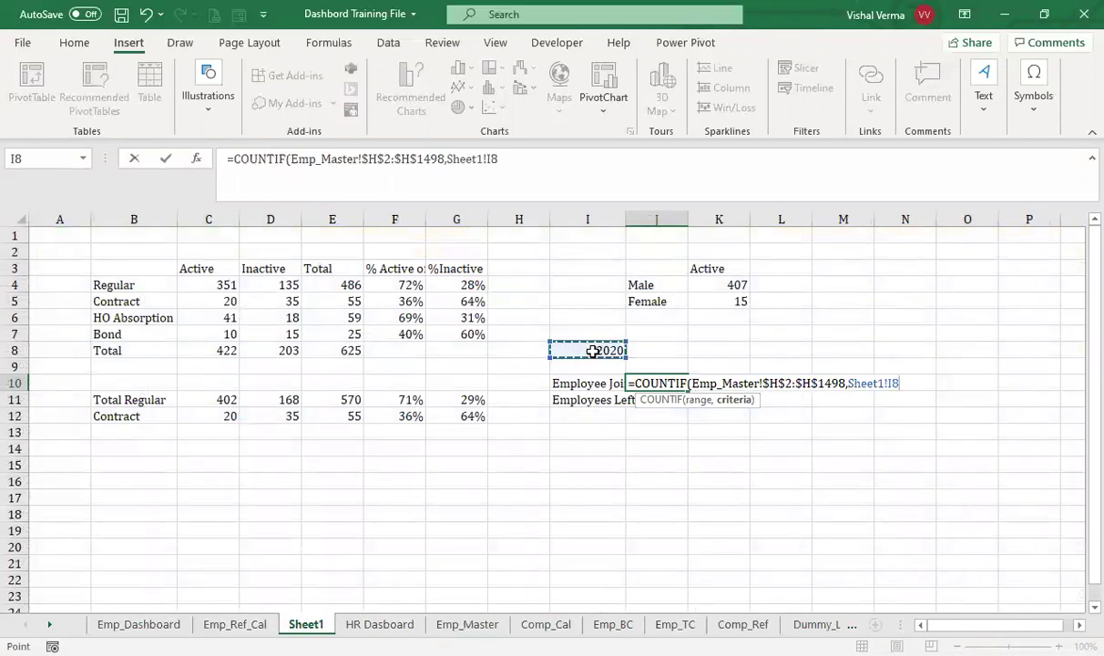
pyautogui.press('F4')
pyautogui.write(')')
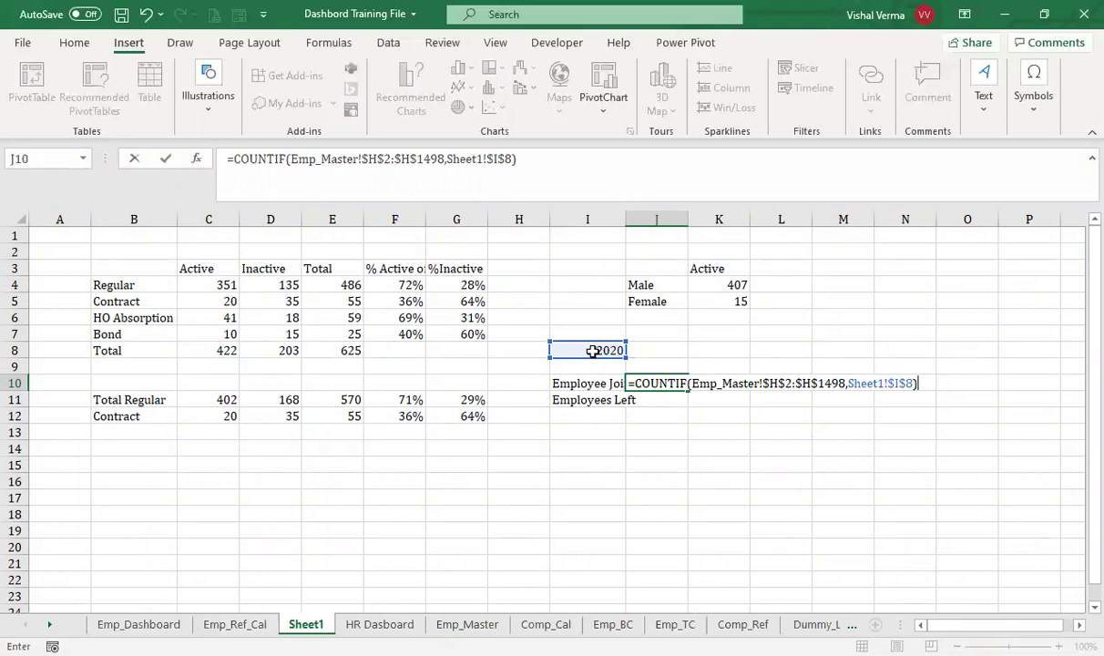
pyautogui.press('Return')
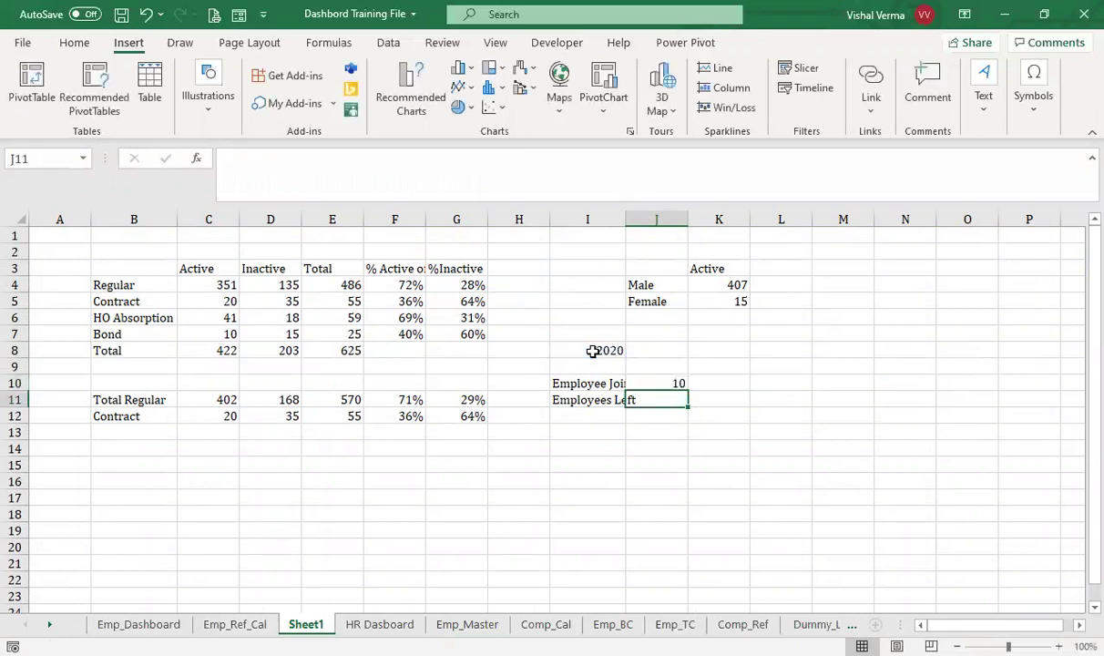
pyautogui.doubleClick(622, 212)
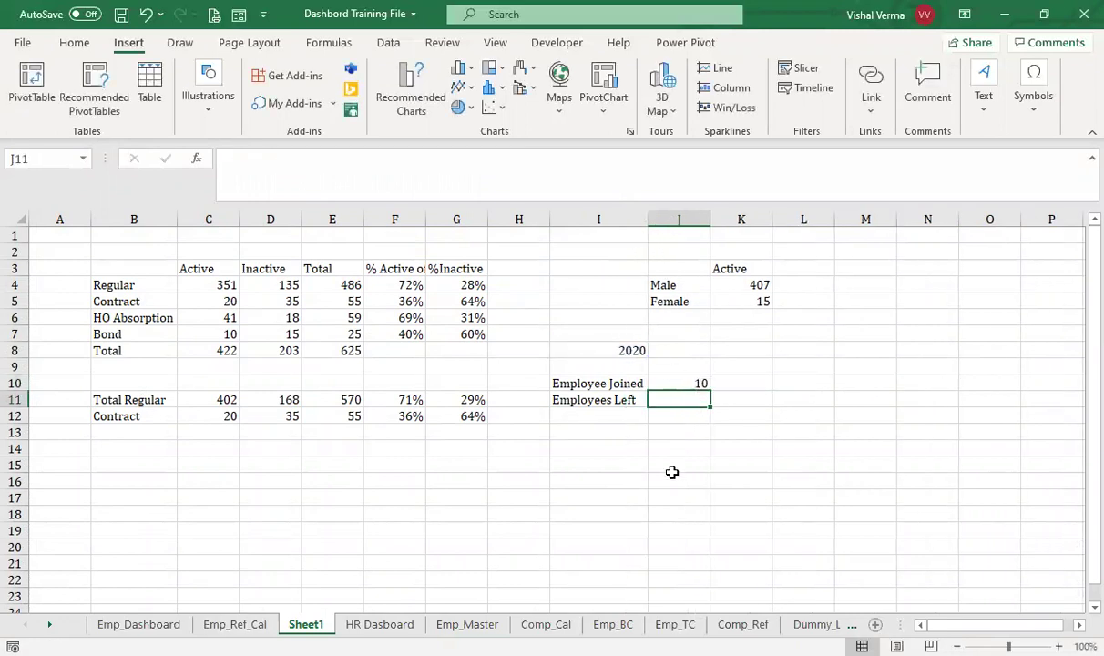
# - Begin a COUNTIF formula in J11 with the Year of Leaving cells Emp_Master!$AI$2:$AI$1498 as its absolute range
pyautogui.write('=')
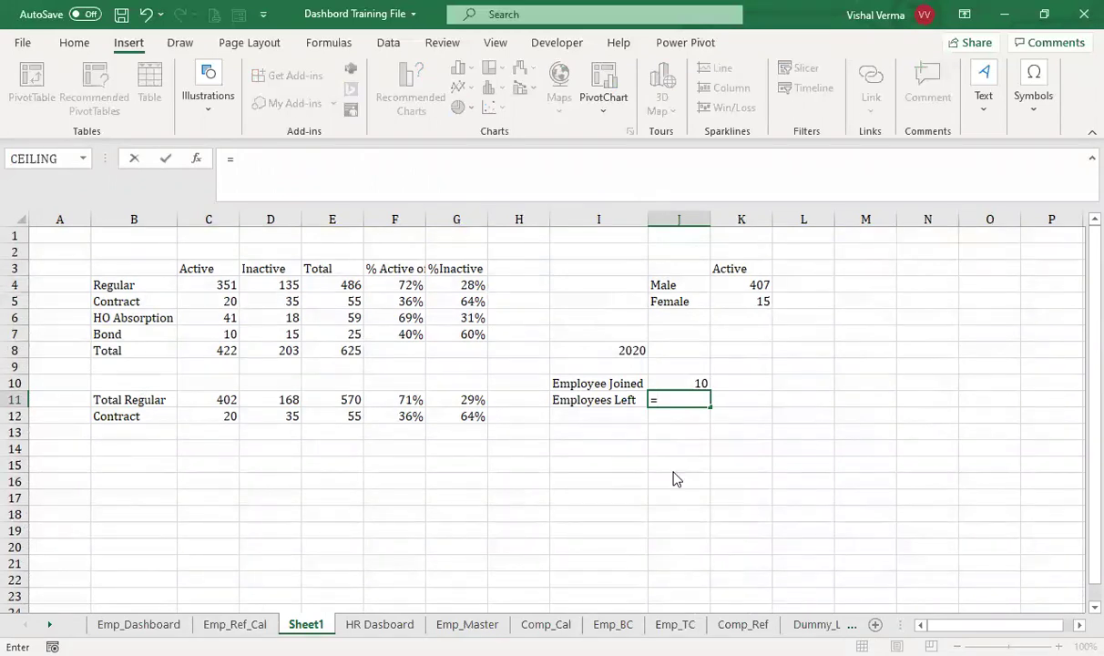
pyautogui.write('COUNTIF(')
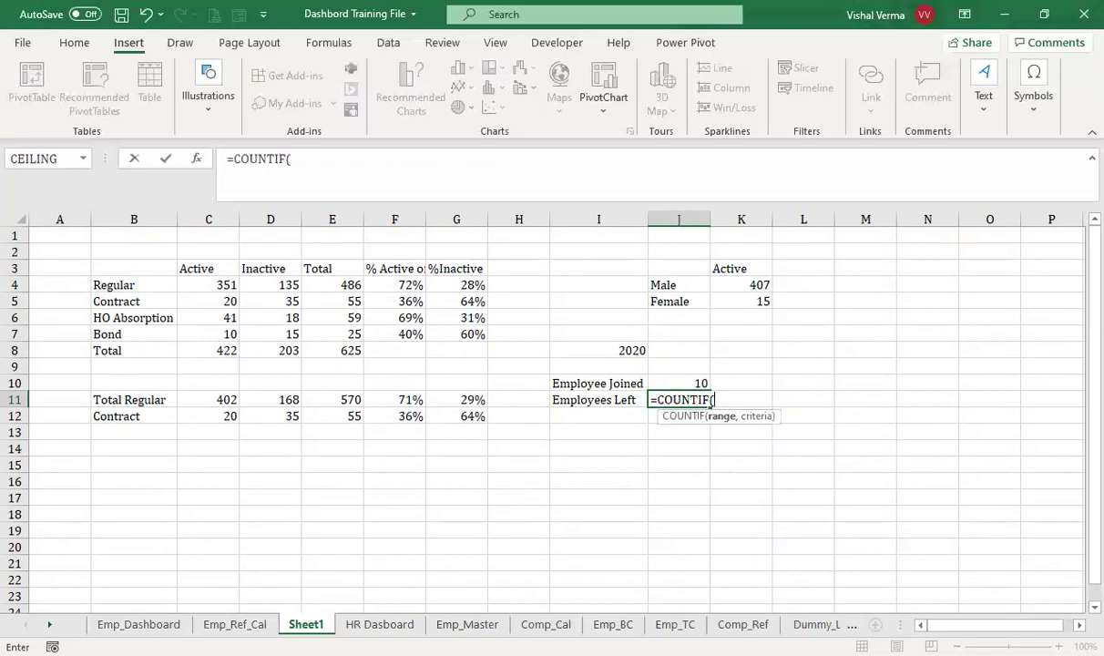
pyautogui.click(468, 624)
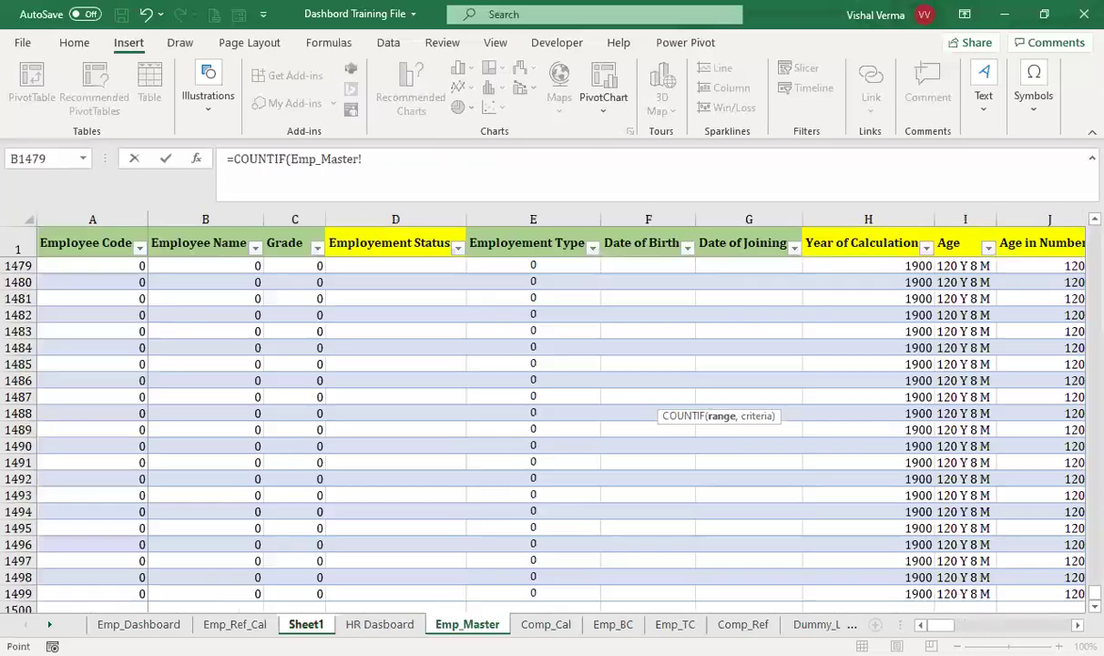
pyautogui.hscroll(6, 806, 430)
pyautogui.hscroll(3, 806, 430)
pyautogui.scroll(20, 807, 430)
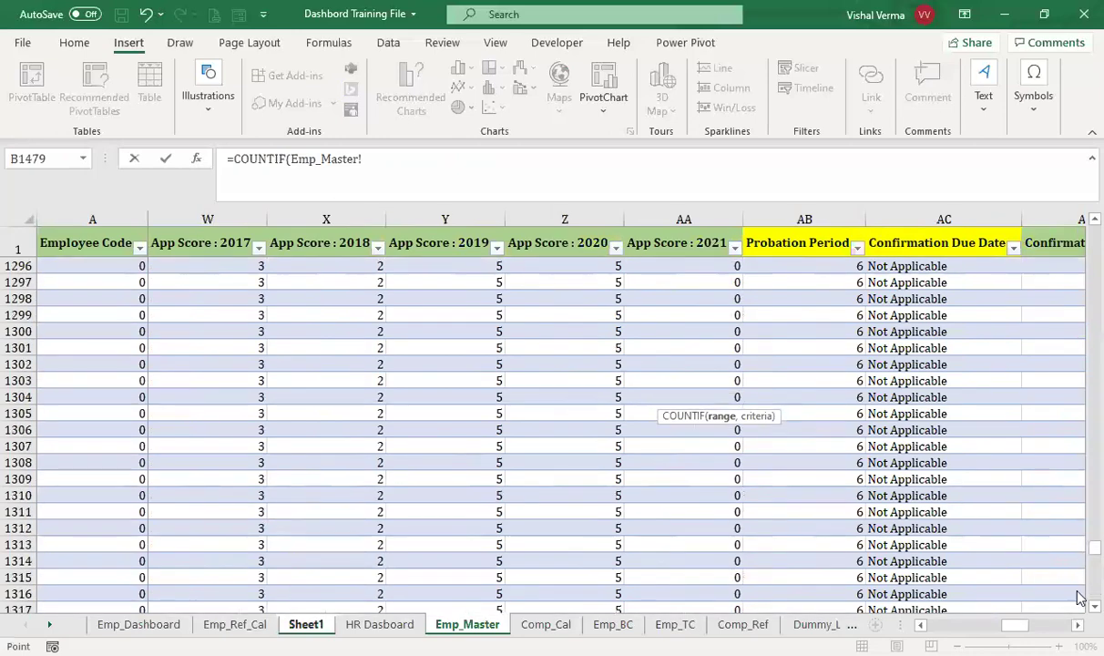
pyautogui.moveTo(1080, 552); pyautogui.dragTo(1077, 197)
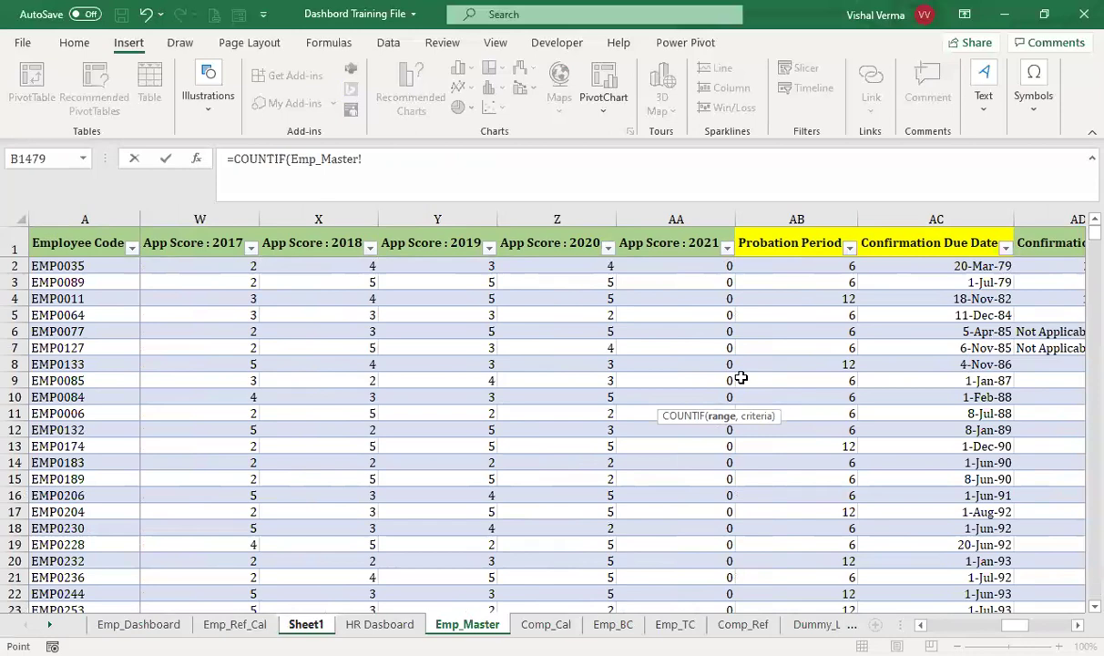
pyautogui.hscroll(4, 741, 377)
pyautogui.hscroll(-3, 741, 377)
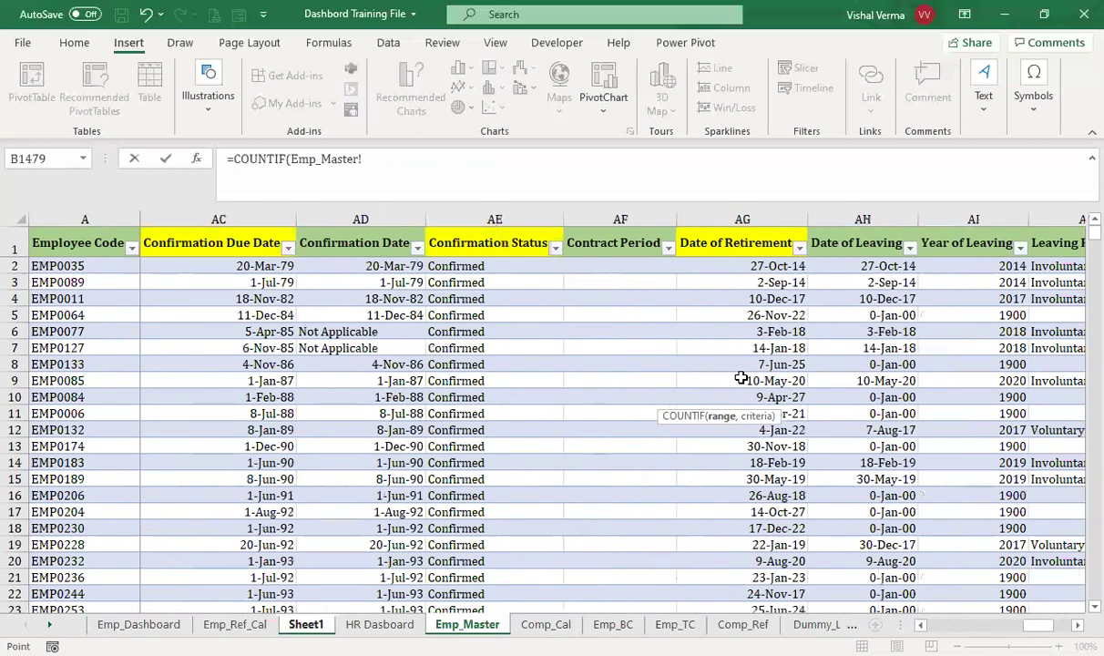
pyautogui.hscroll(3, 741, 378)
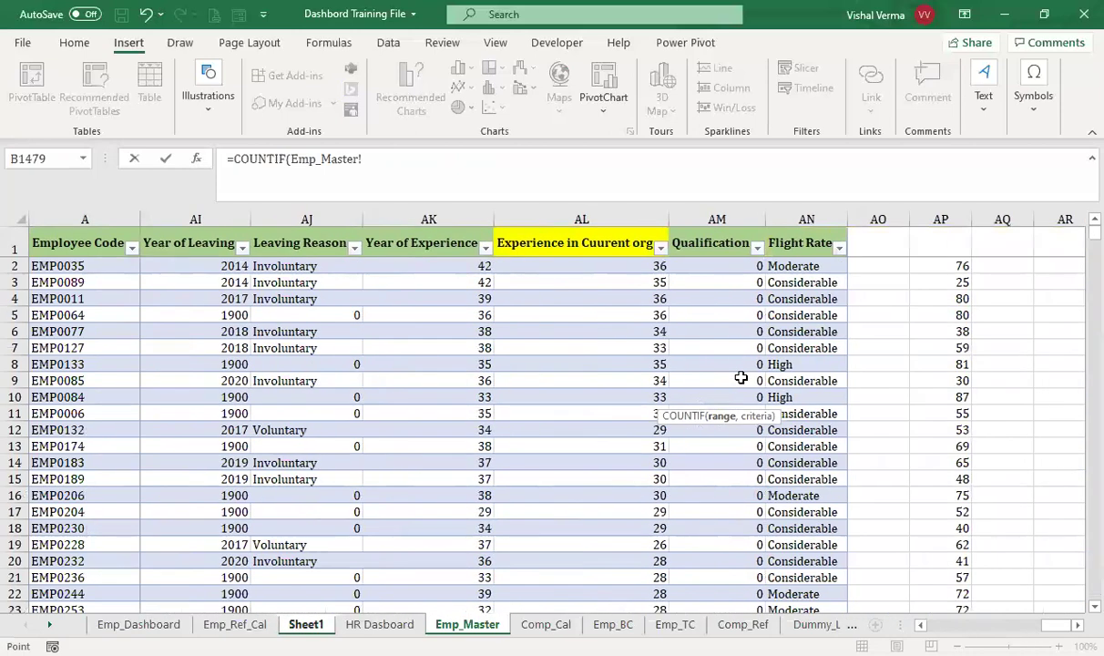
pyautogui.click(210, 266)
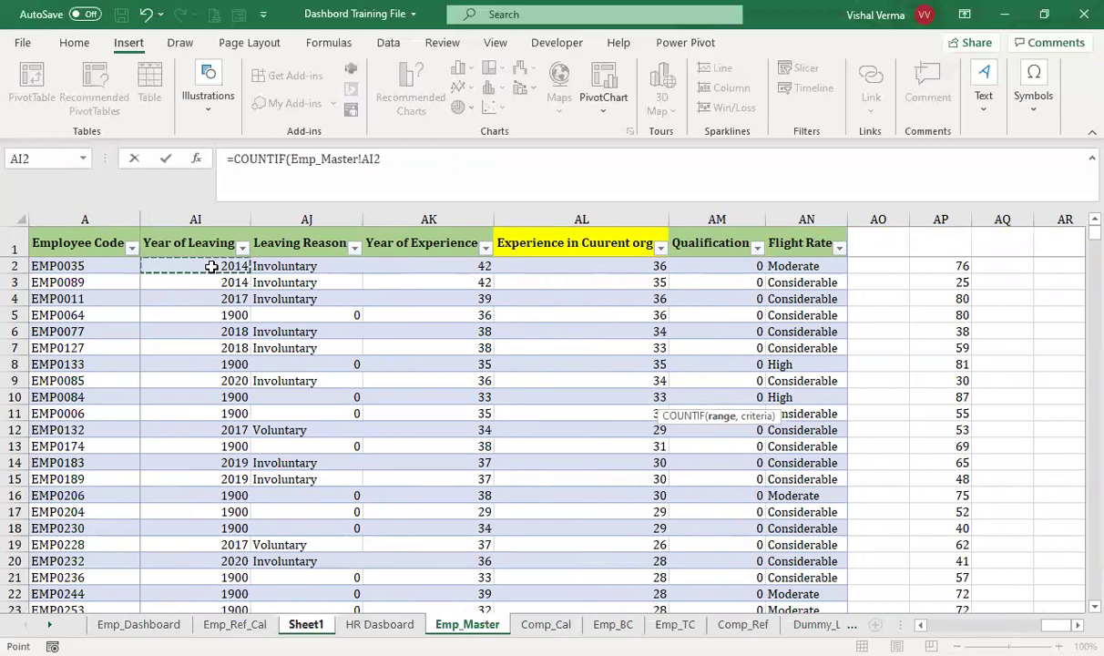
pyautogui.hotkey('ctrl', 'shift', 'Down')
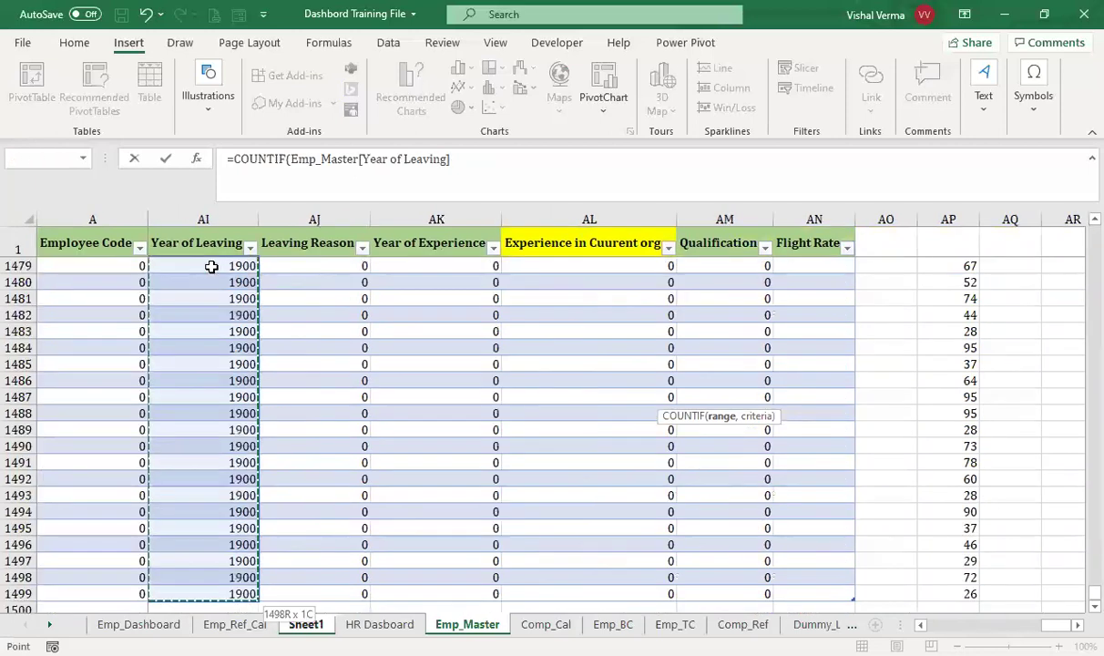
pyautogui.hotkey('shift', 'Up')
pyautogui.press('F4')
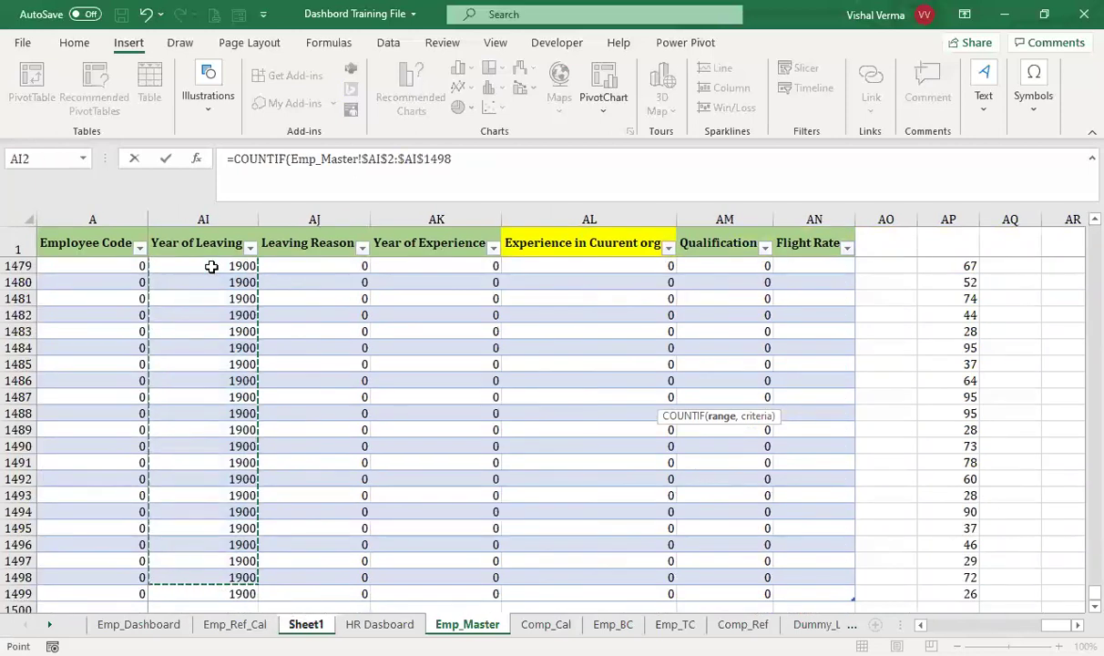
# - Complete the J11 COUNTIF with the absolute criterion Sheet1!$I$8
pyautogui.write(',')
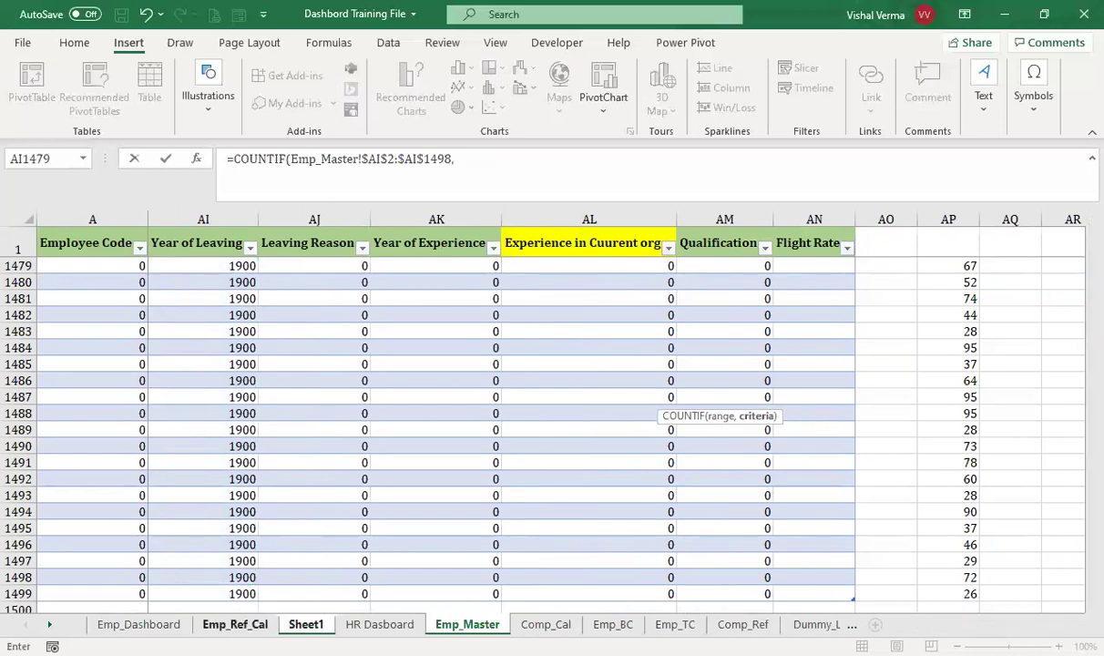
pyautogui.click(234, 624)
pyautogui.hotkey('ctrl', 'pagedown')
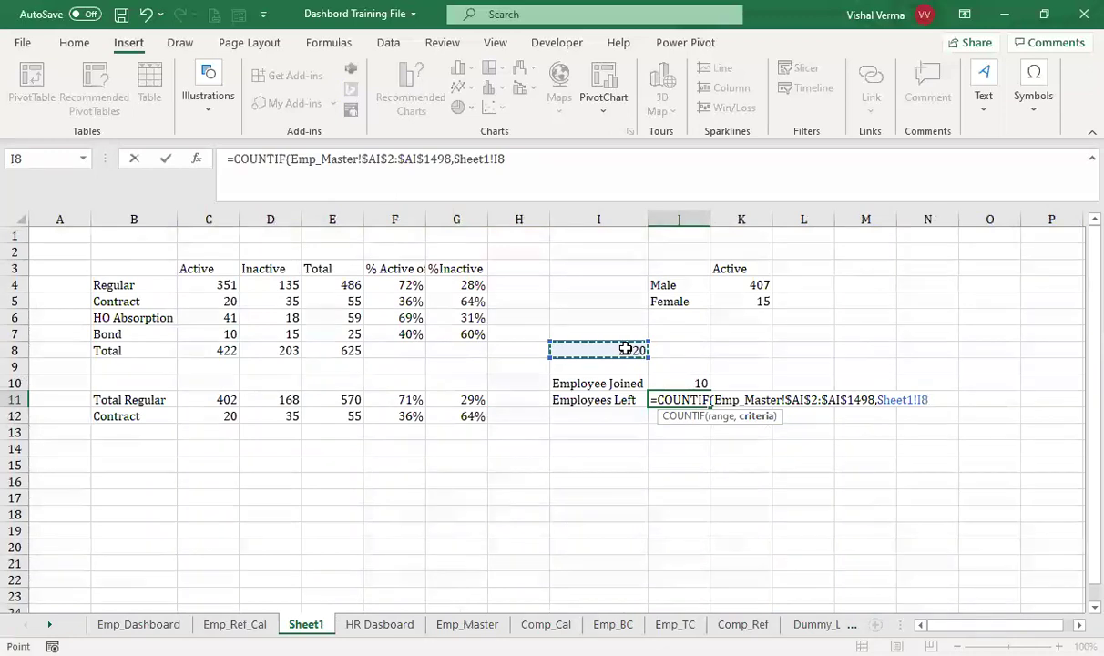
pyautogui.write(')')
pyautogui.press('F4')
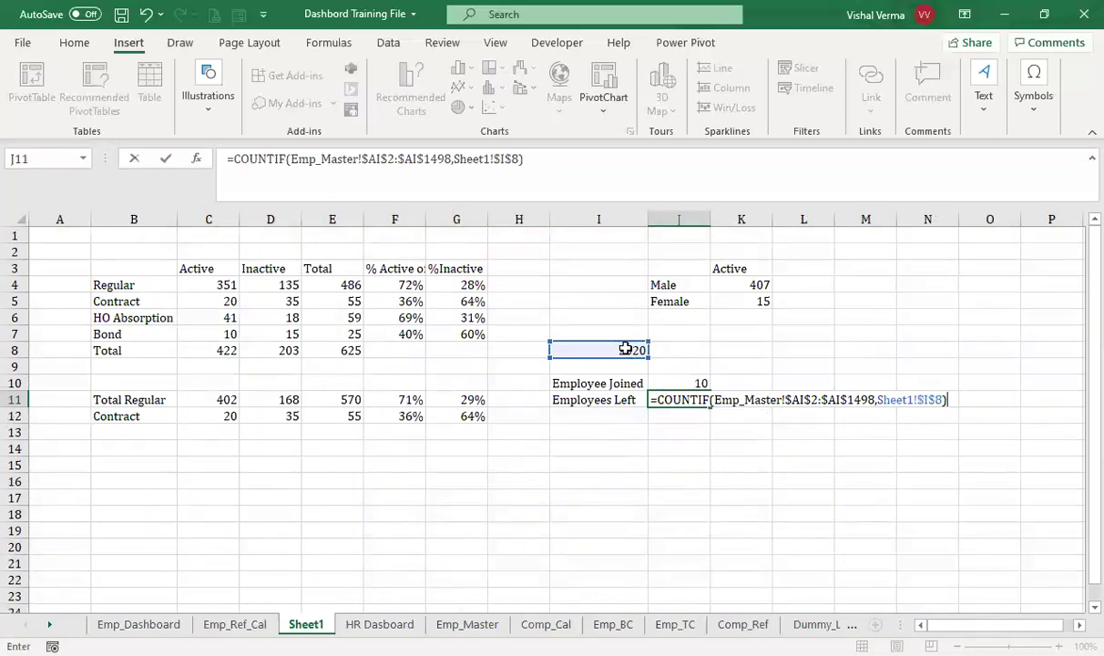
pyautogui.press('Return')
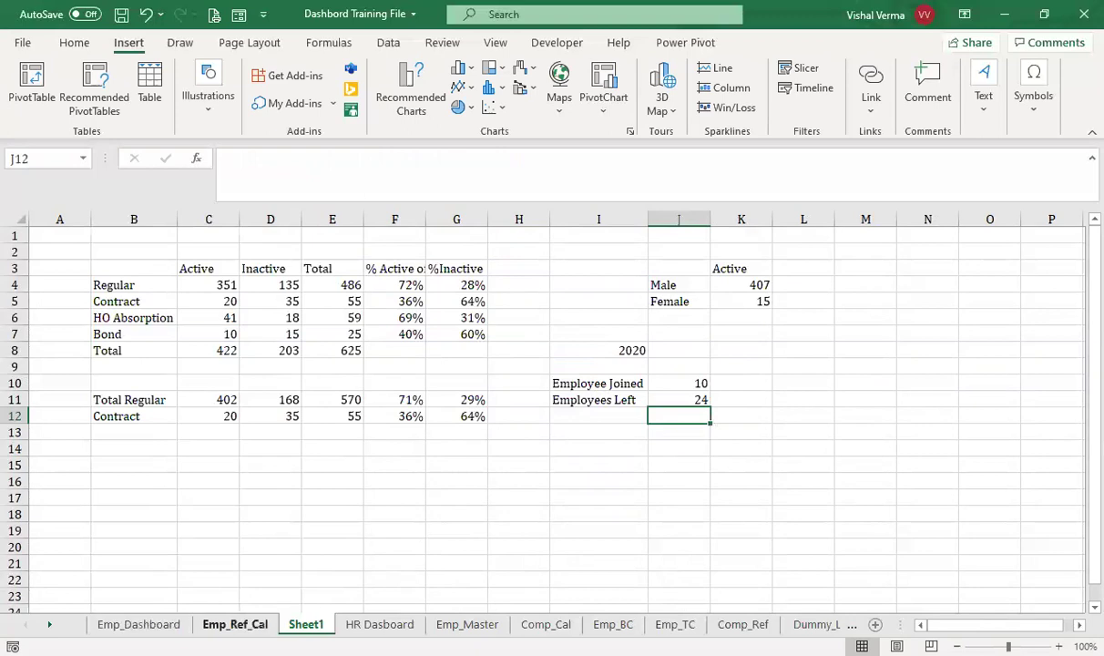
# - On the HR Dasboard sheet, open the stock image library for inserting a picture
pyautogui.click(379, 625)
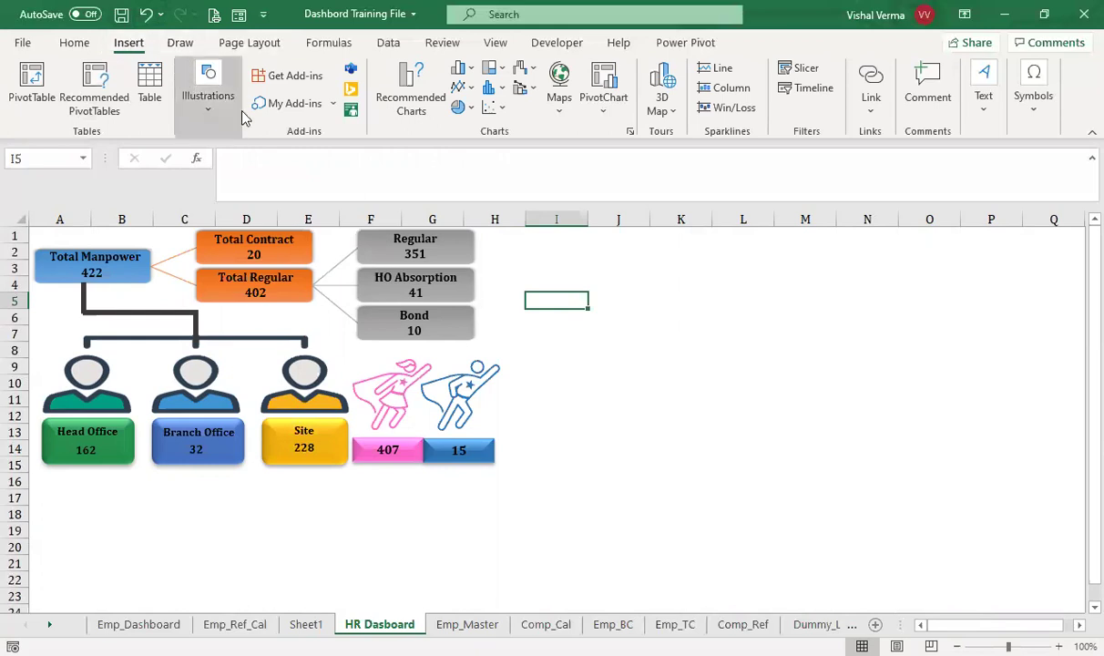
pyautogui.click(211, 106)
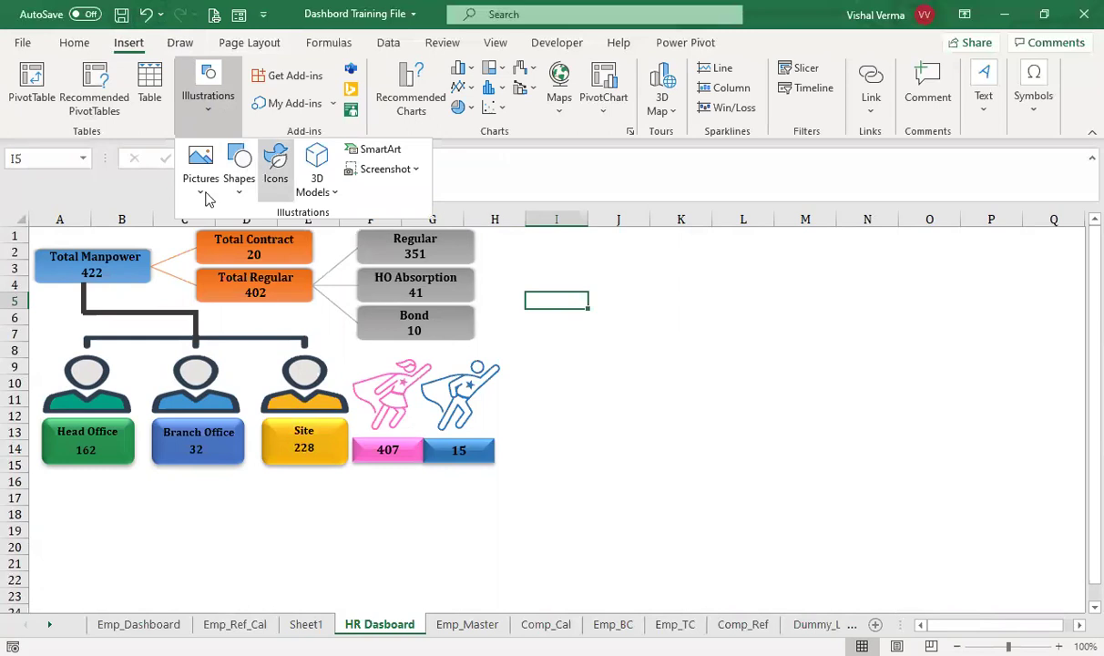
pyautogui.click(206, 199)
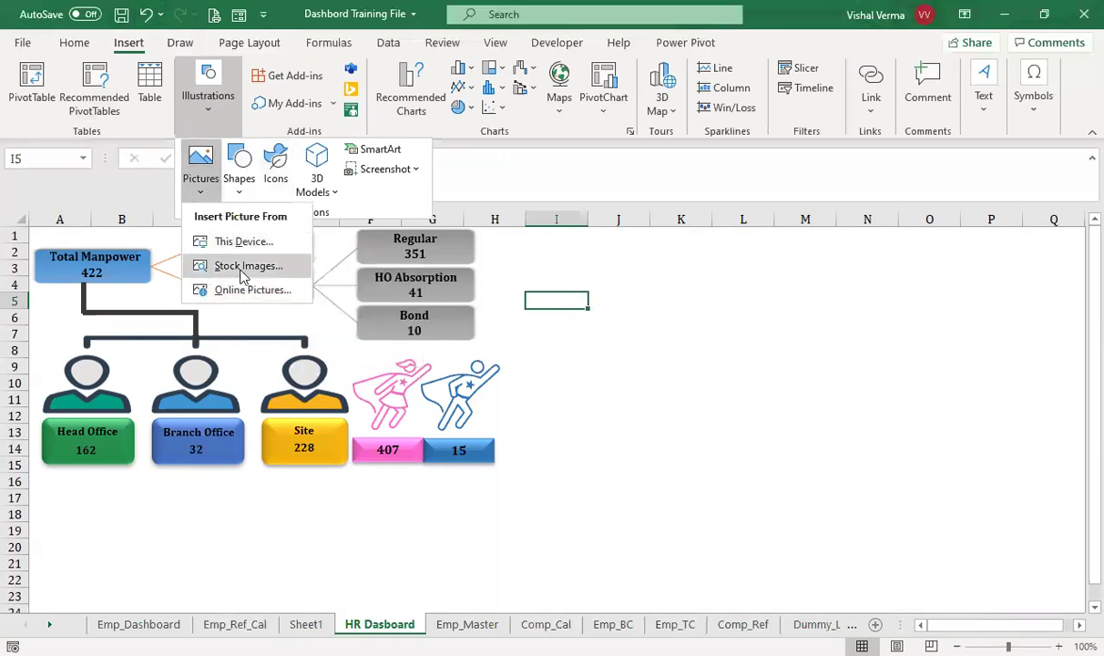
pyautogui.click(246, 266)
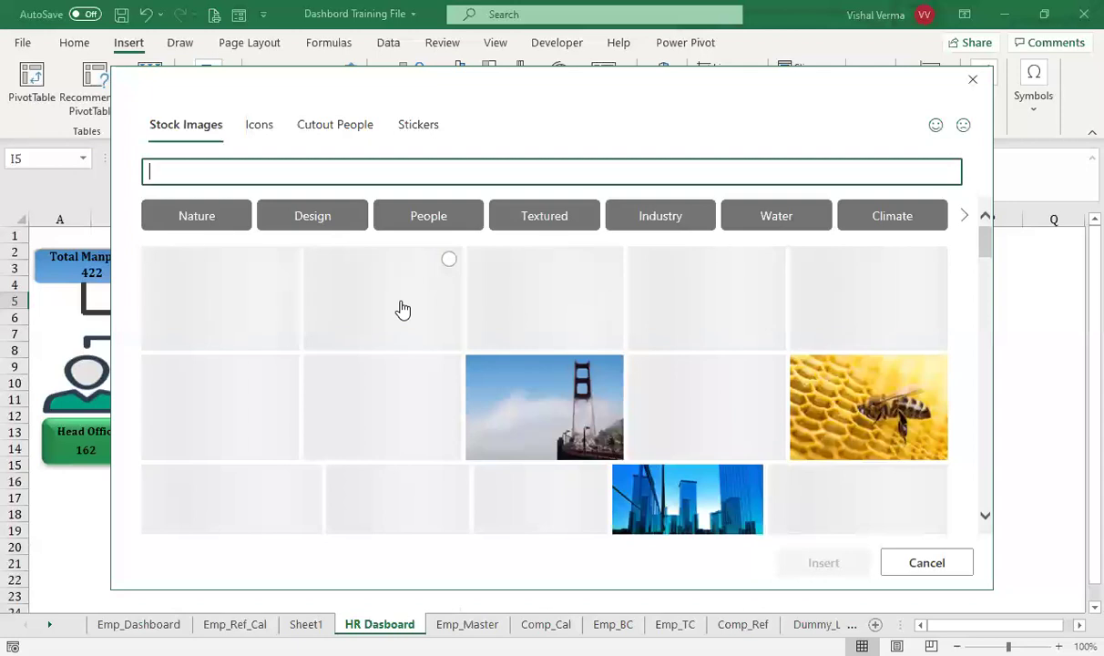
# - Look through the stock images, including the People category, for a picture suitable for the employee joined and left figures
pyautogui.click(443, 225)
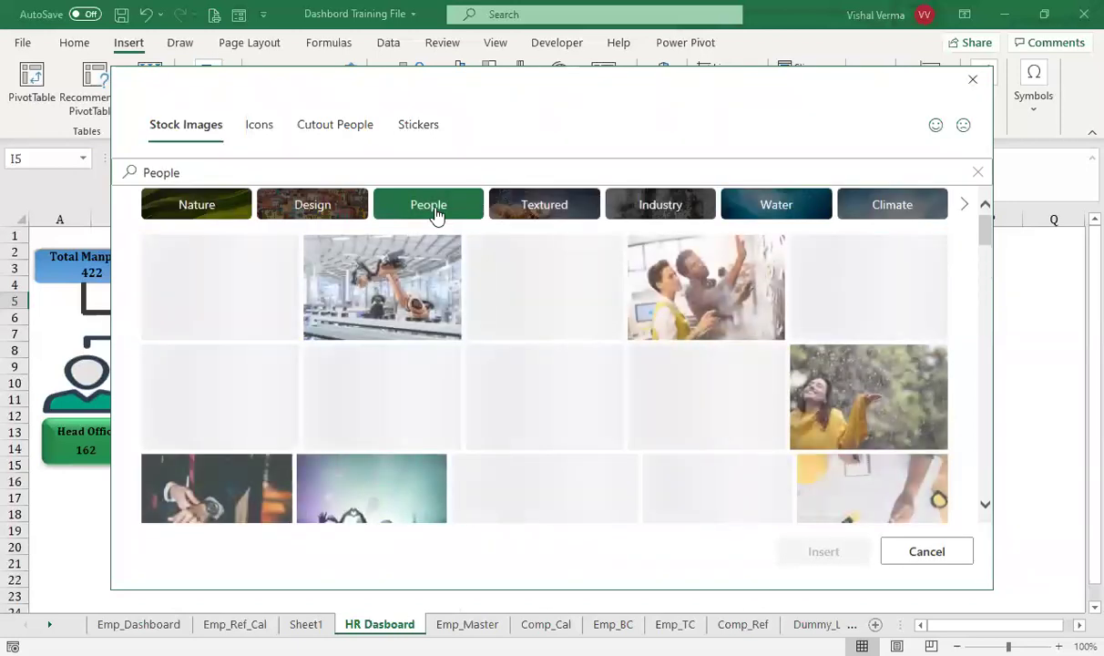
pyautogui.click(437, 214)
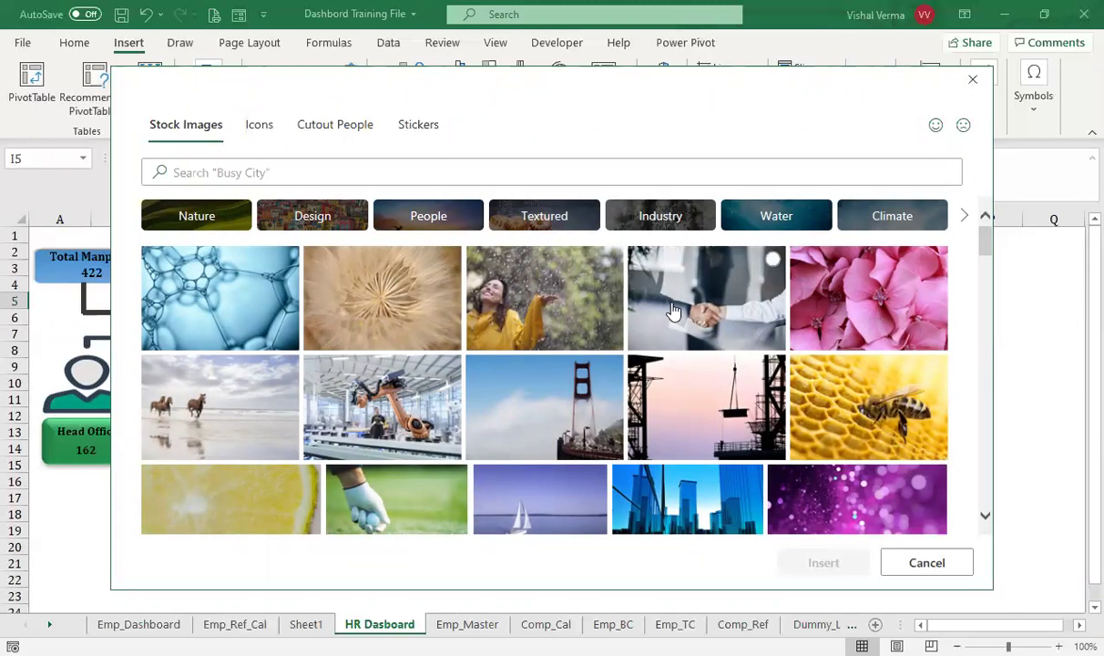
pyautogui.scroll(-5, 672, 311)
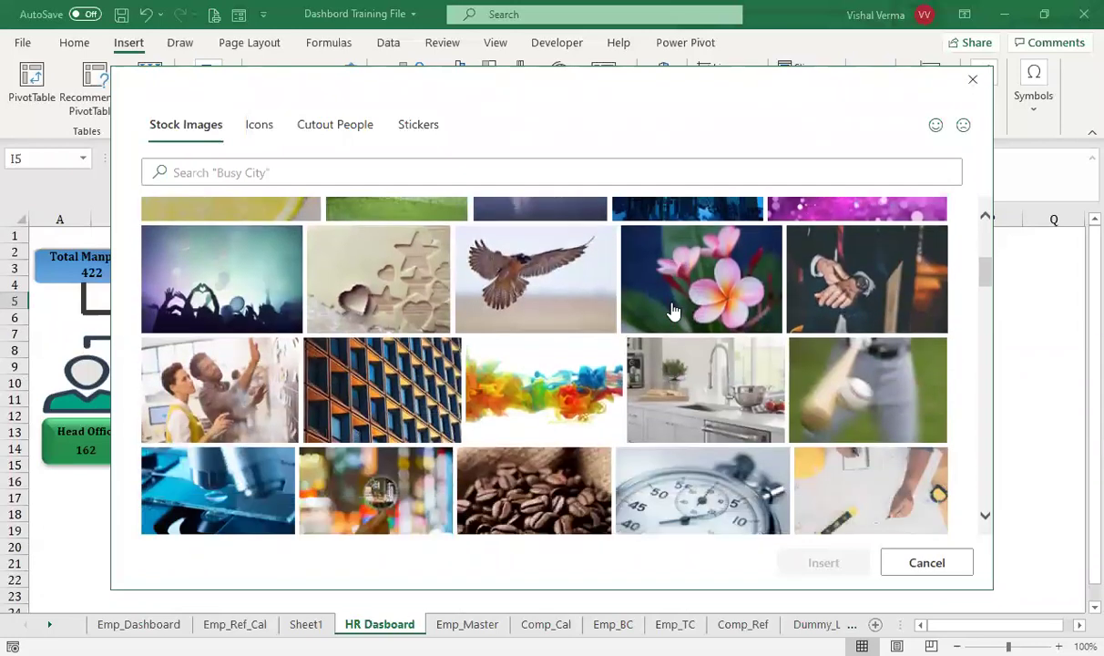
pyautogui.scroll(-1, 673, 311)
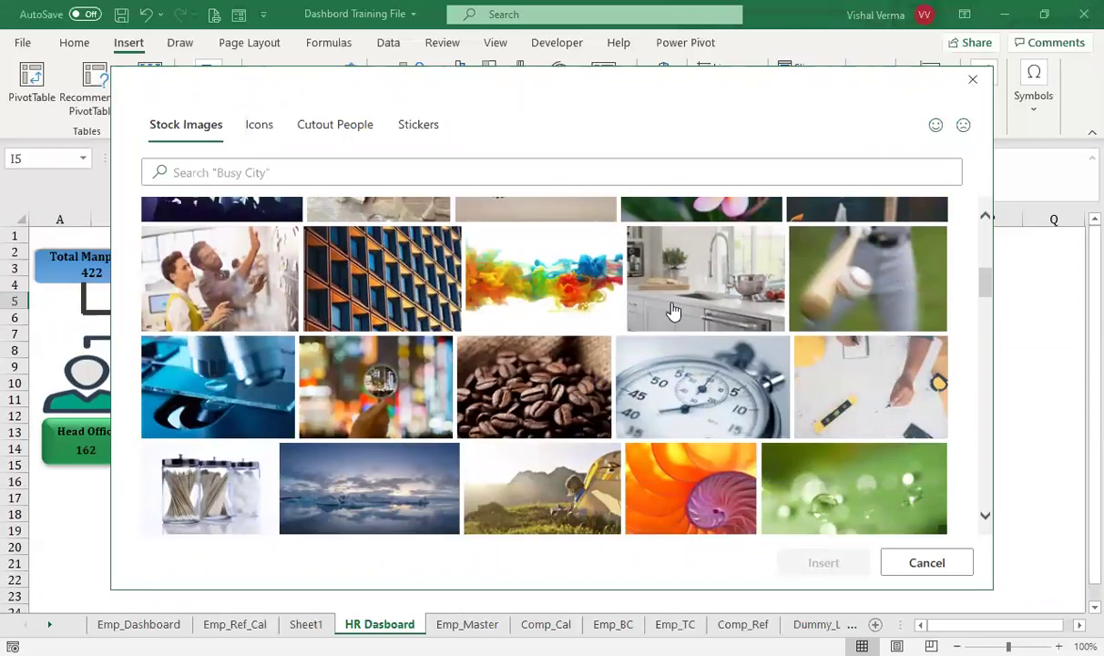
pyautogui.scroll(-2, 673, 311)
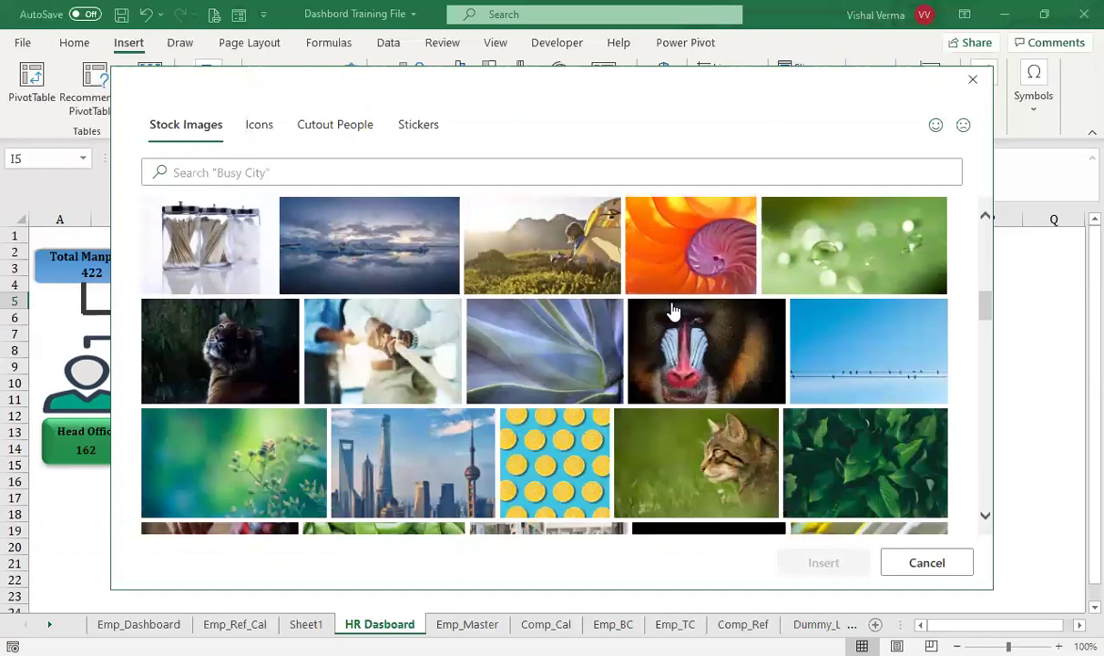
pyautogui.scroll(-2, 672, 311)
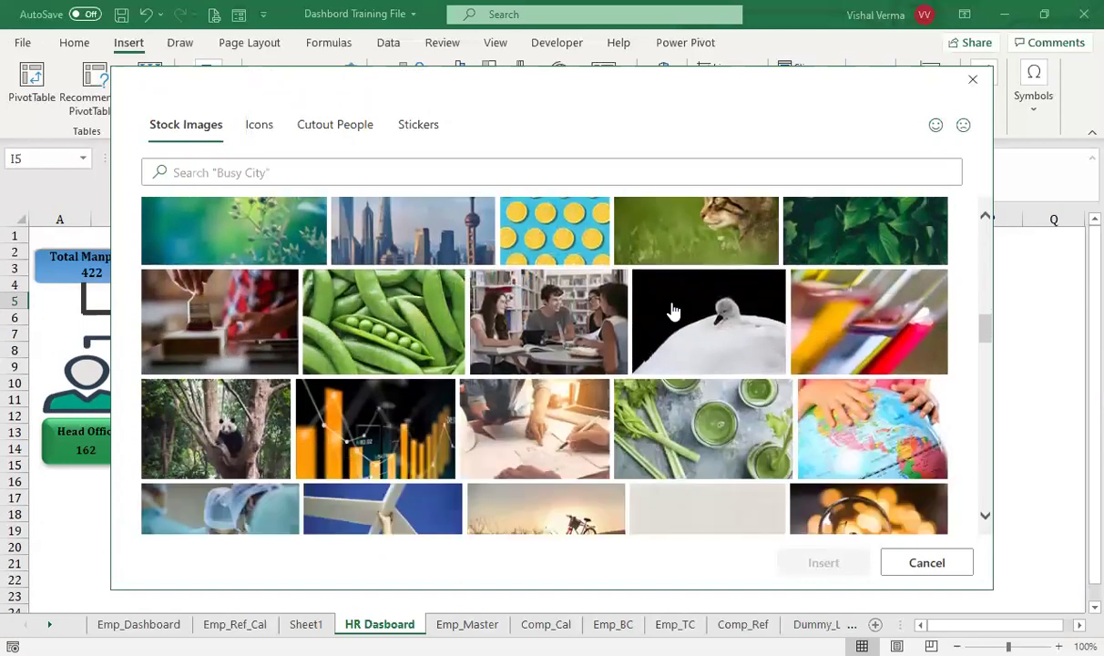
pyautogui.scroll(-2, 673, 312)
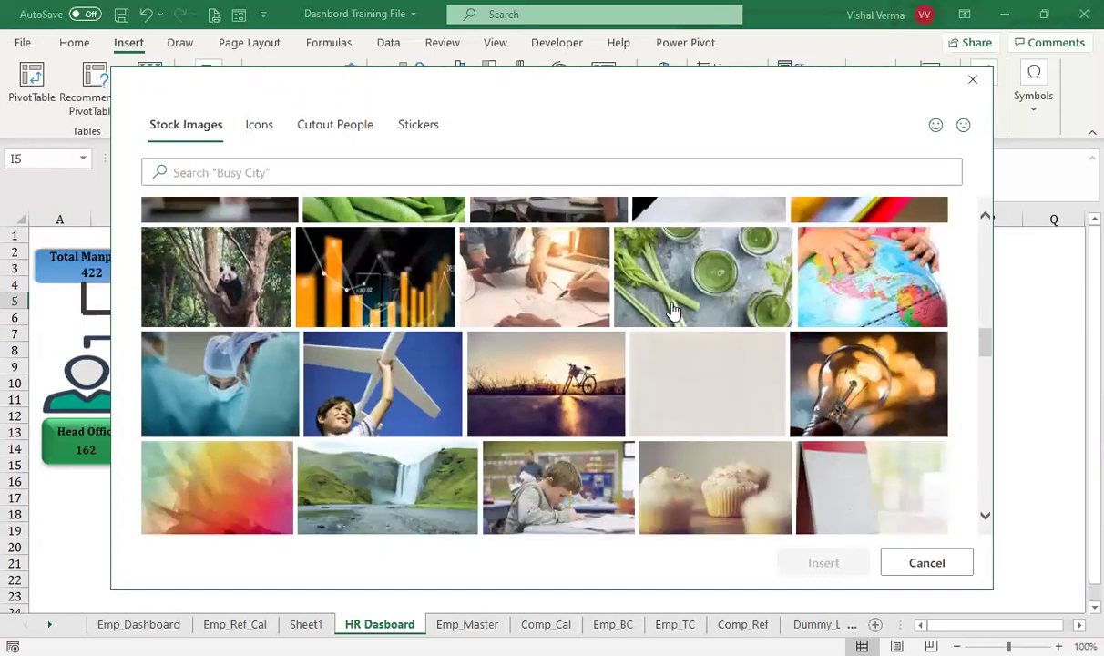
pyautogui.scroll(-2, 672, 311)
pyautogui.scroll(-4, 673, 312)
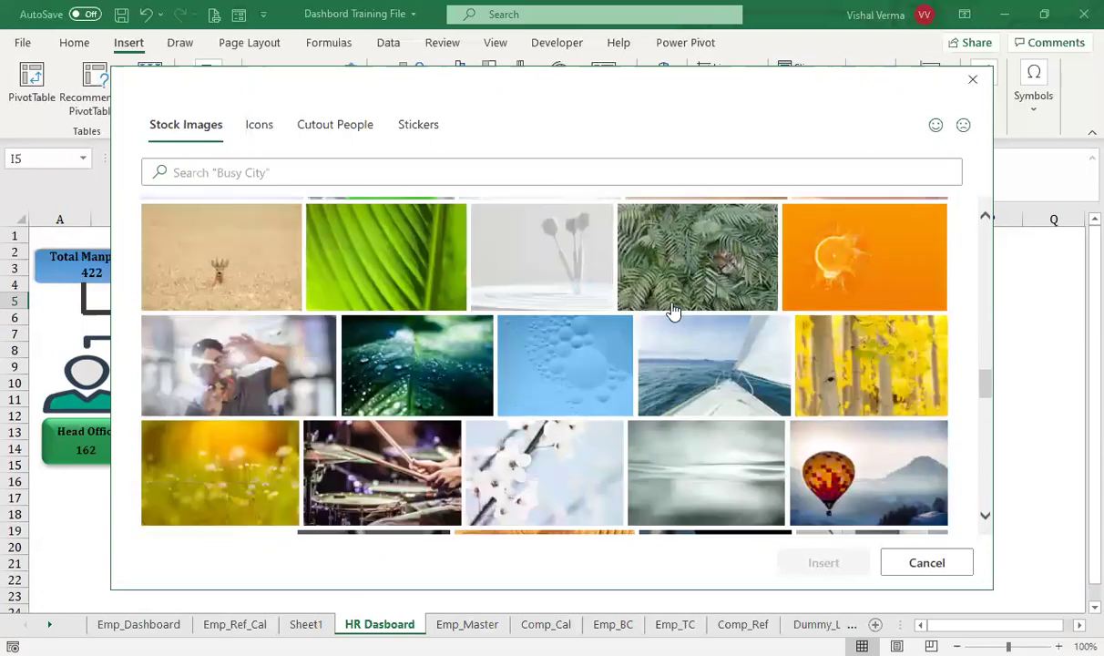
pyautogui.scroll(-4, 672, 311)
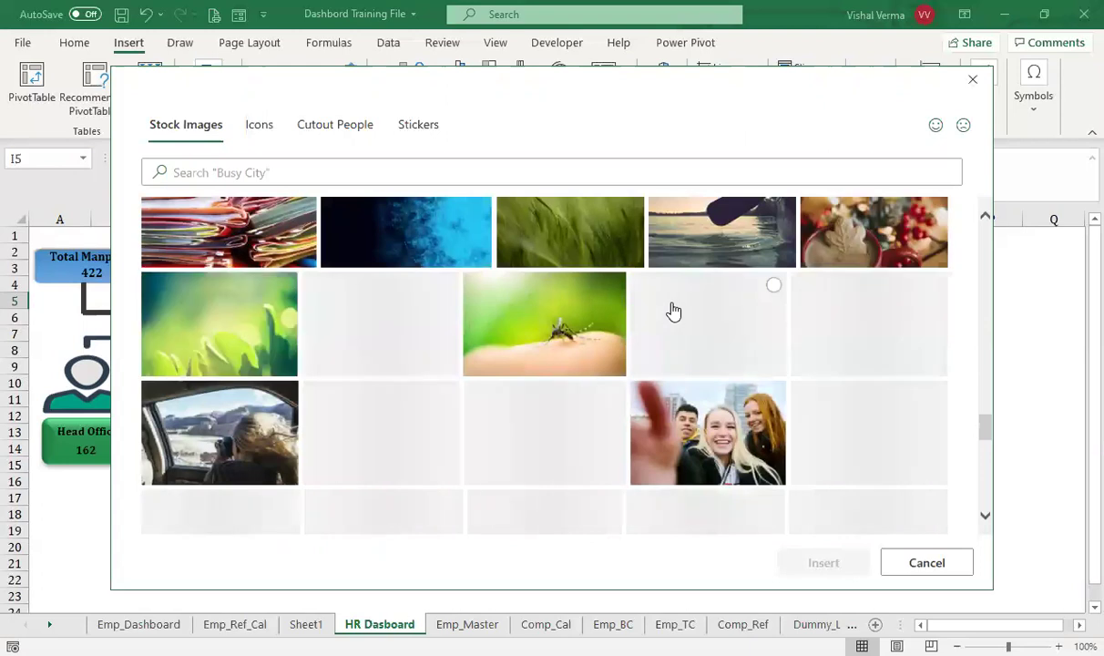
pyautogui.scroll(-3, 672, 312)
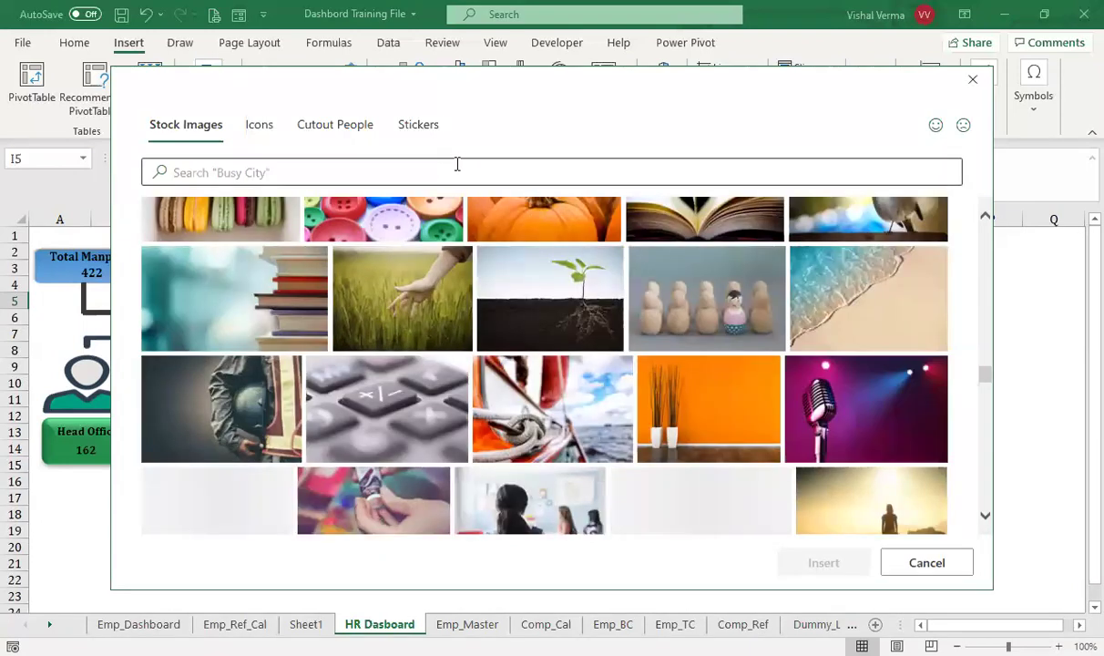
# - Switch from stock images to icons and look through the People category for symbols suited to joined and left employees
pyautogui.click(262, 134)
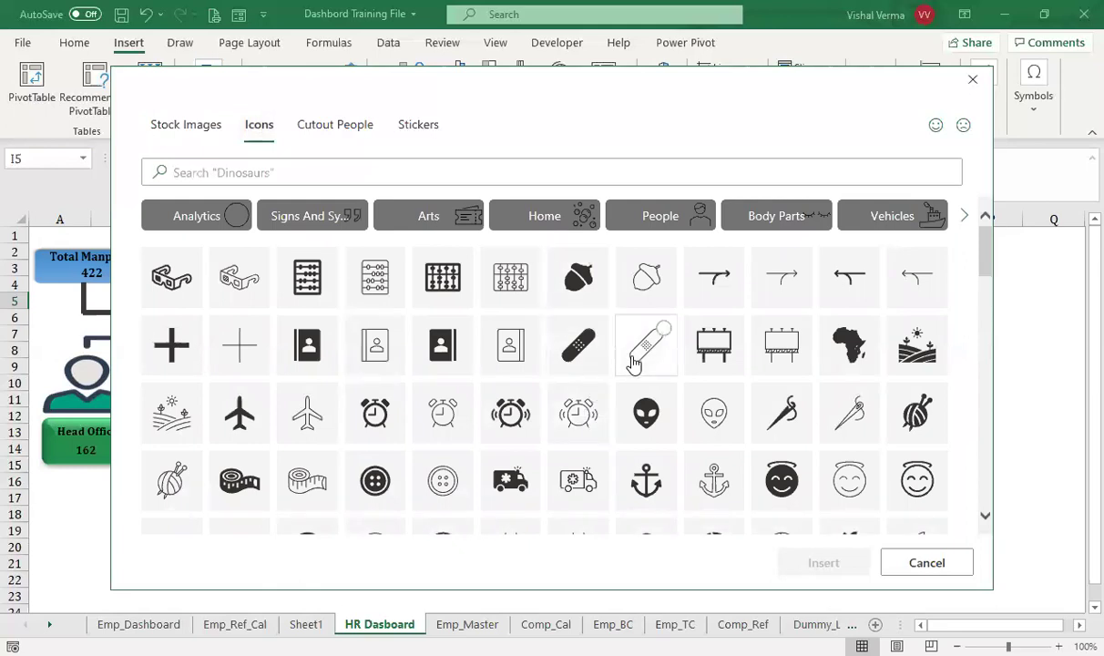
pyautogui.click(654, 218)
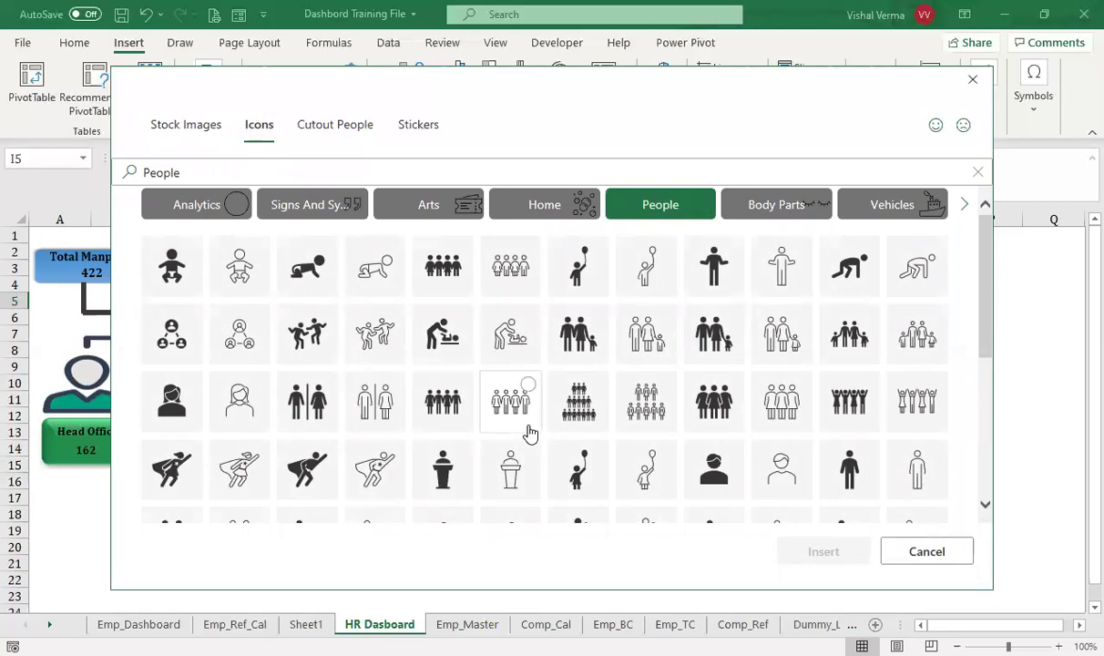
pyautogui.scroll(-2, 531, 434)
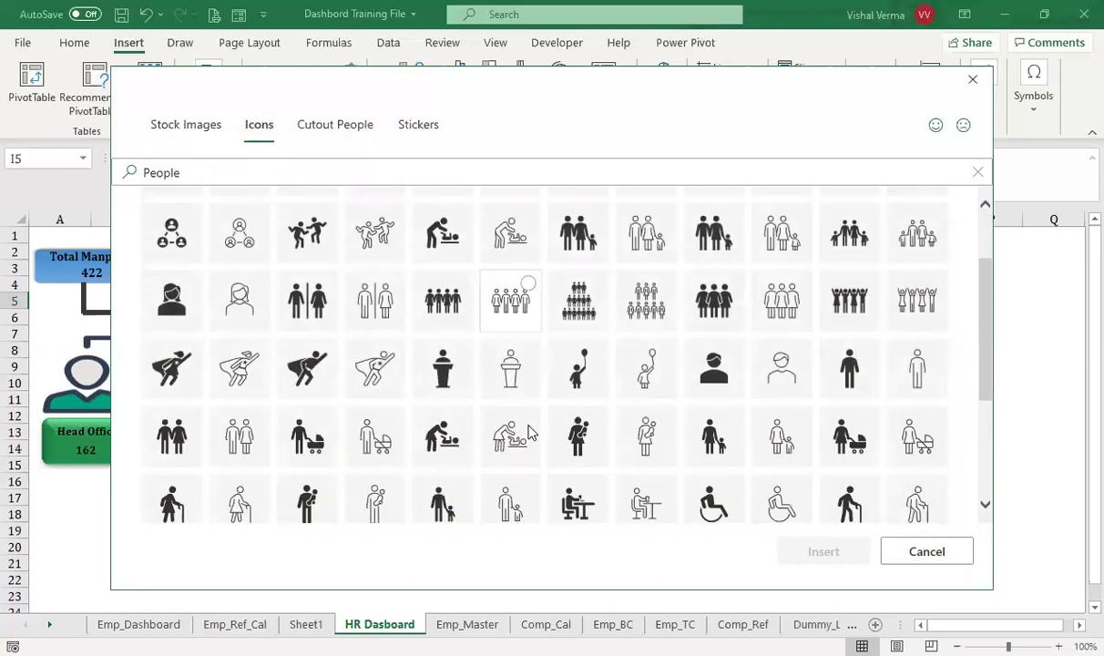
pyautogui.scroll(-1, 531, 434)
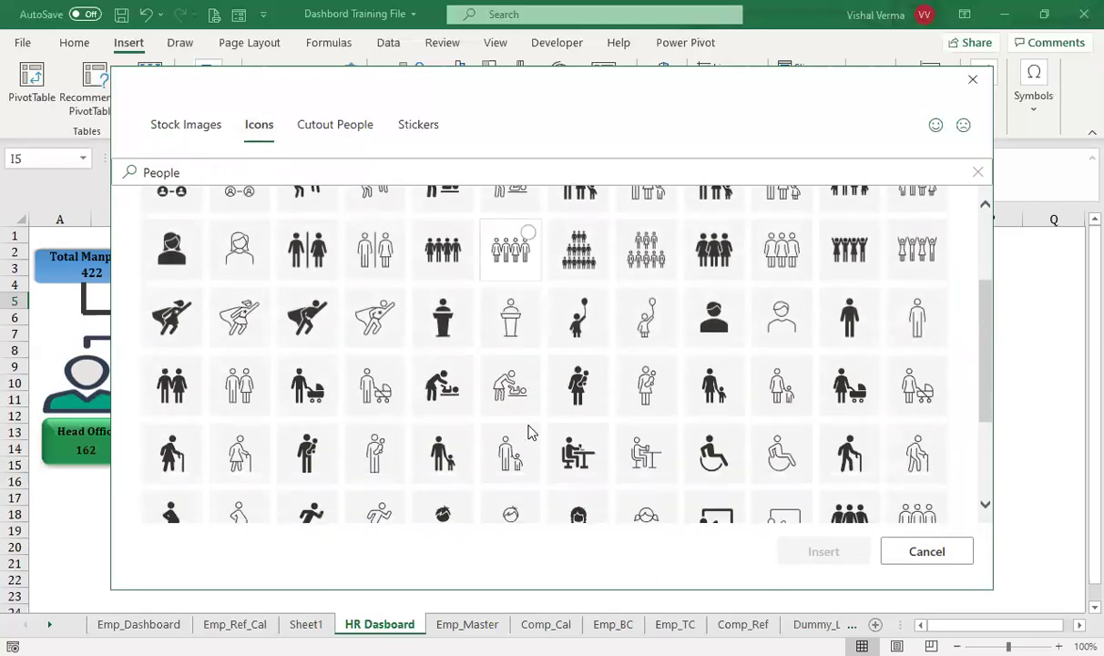
pyautogui.scroll(-2, 530, 435)
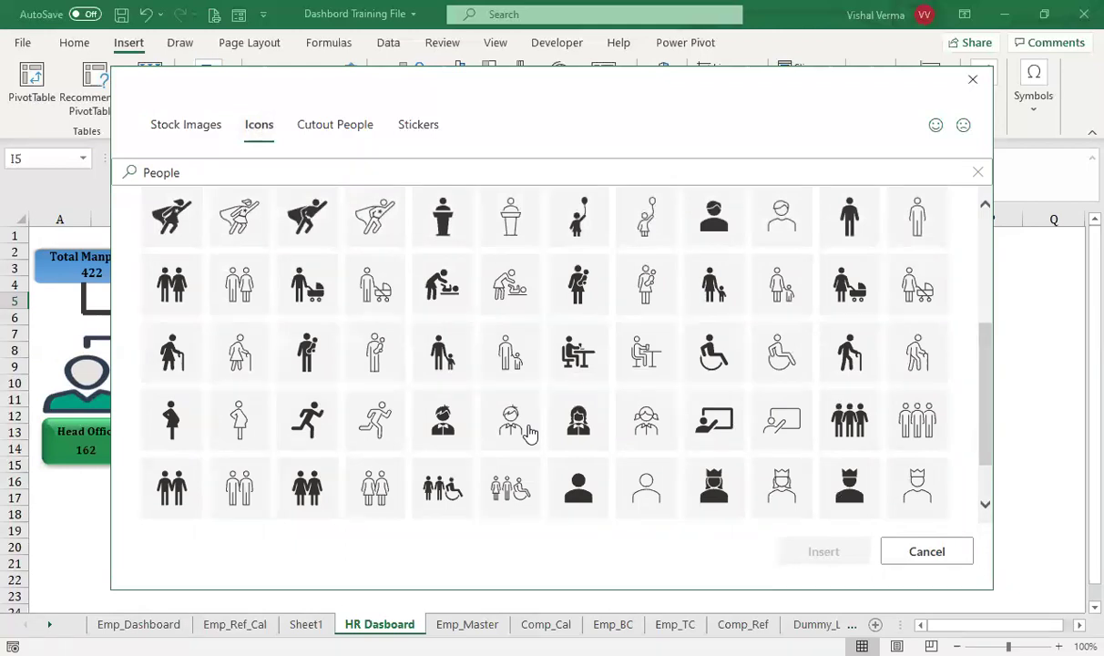
pyautogui.scroll(-1, 530, 435)
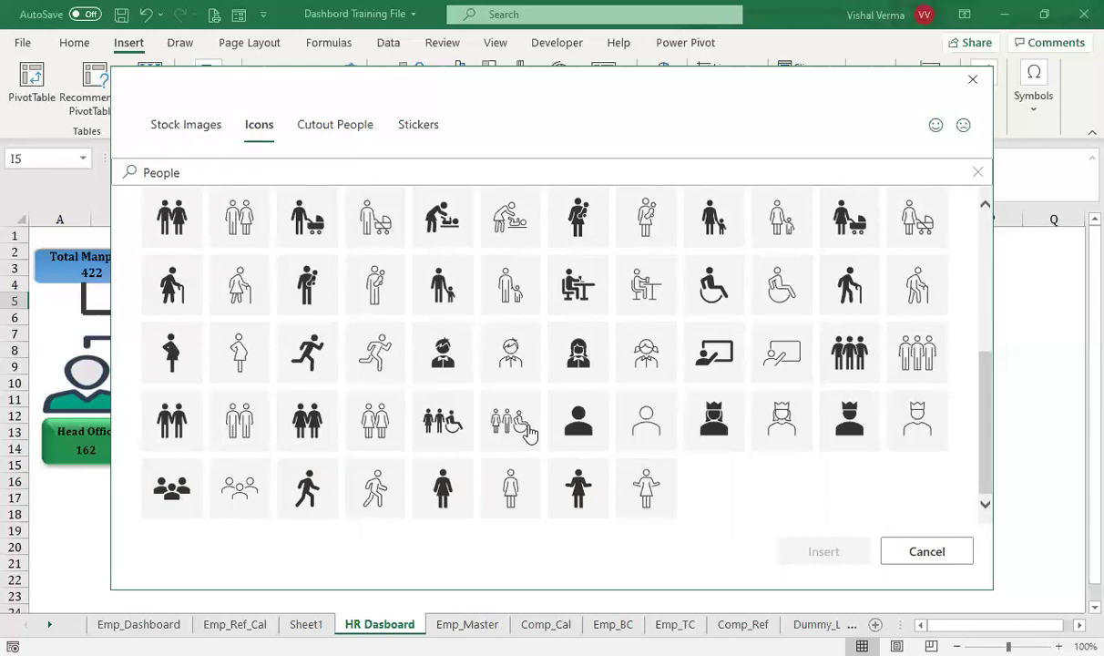
pyautogui.scroll(2, 530, 435)
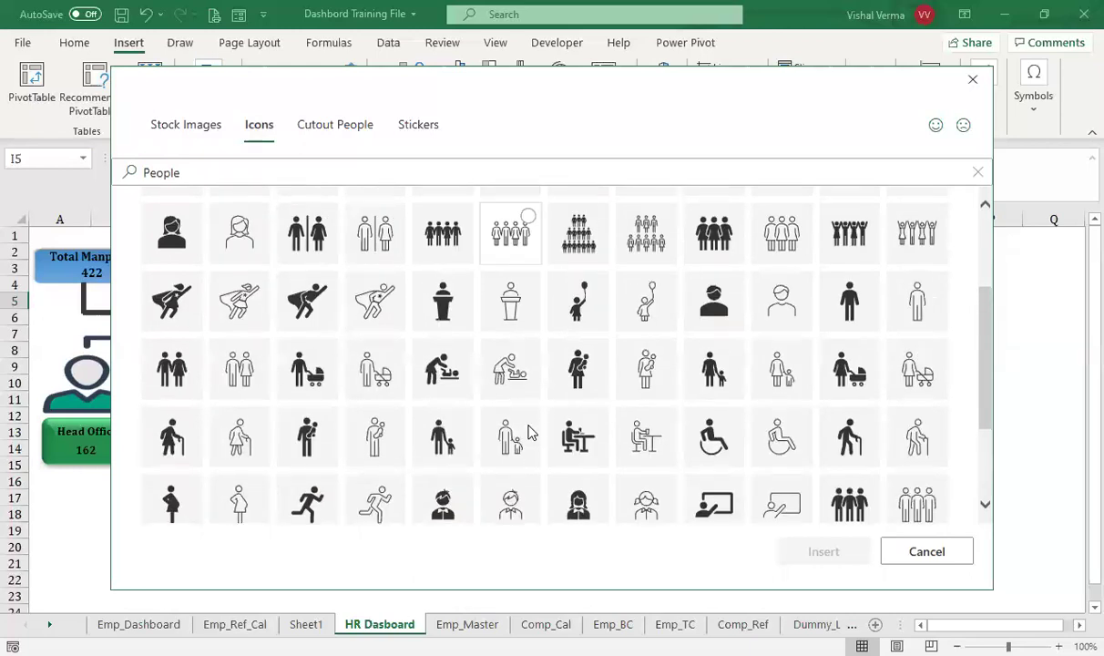
pyautogui.scroll(3, 530, 434)
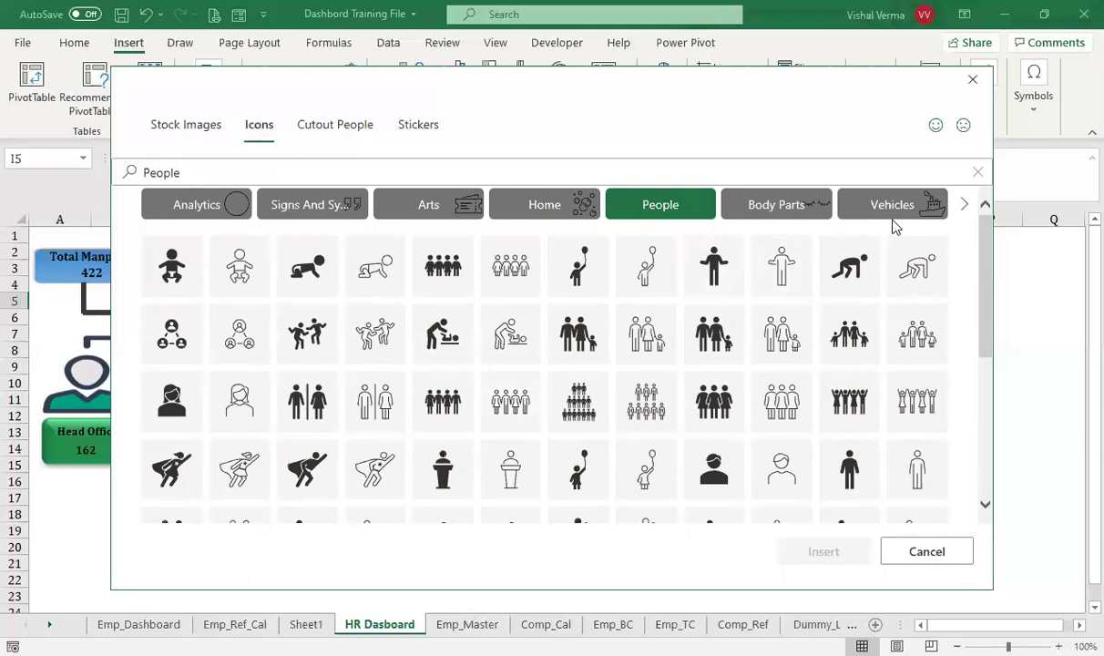
# - Look through the Home icon category for symbols suited to joined and left employees
pyautogui.click(558, 219)
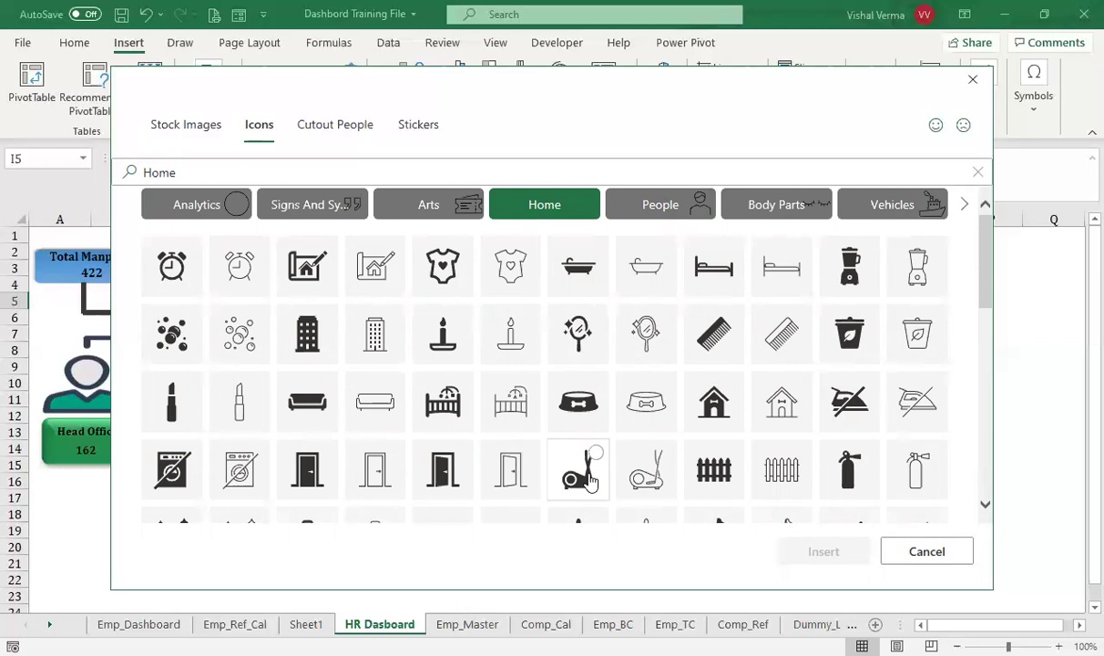
pyautogui.scroll(-1, 589, 480)
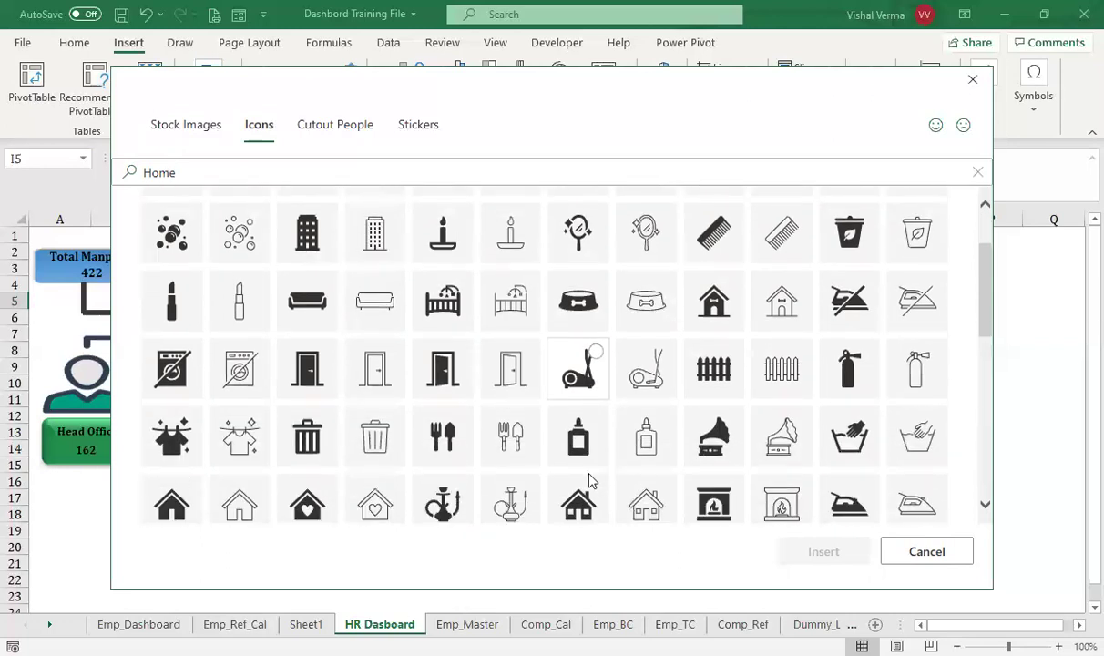
pyautogui.scroll(-2, 588, 480)
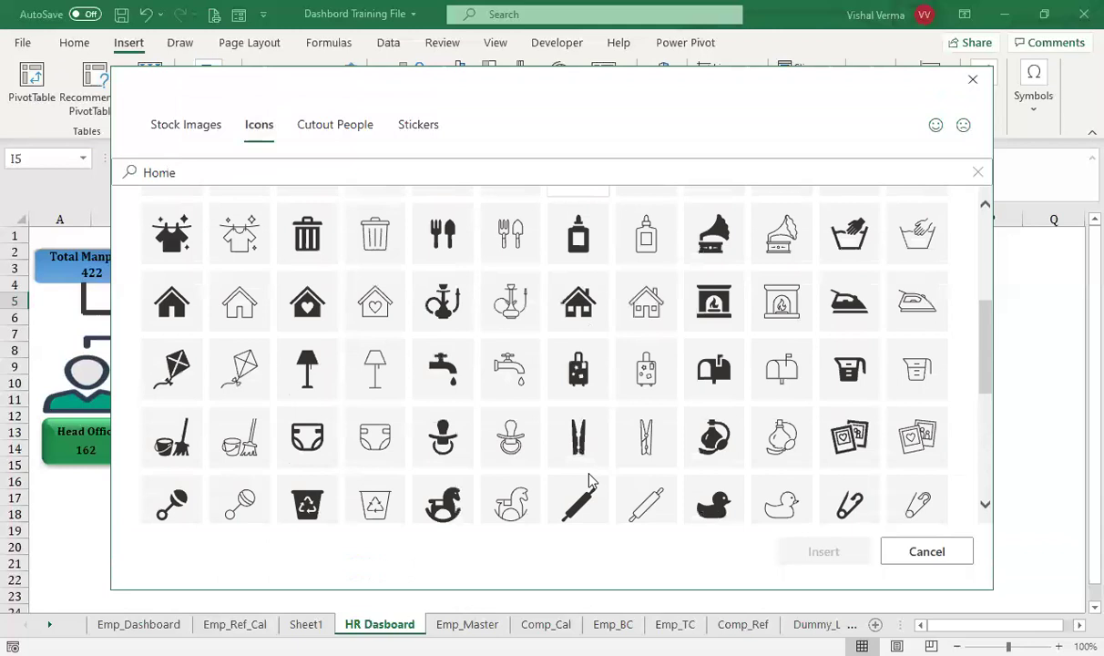
pyautogui.scroll(-1, 588, 481)
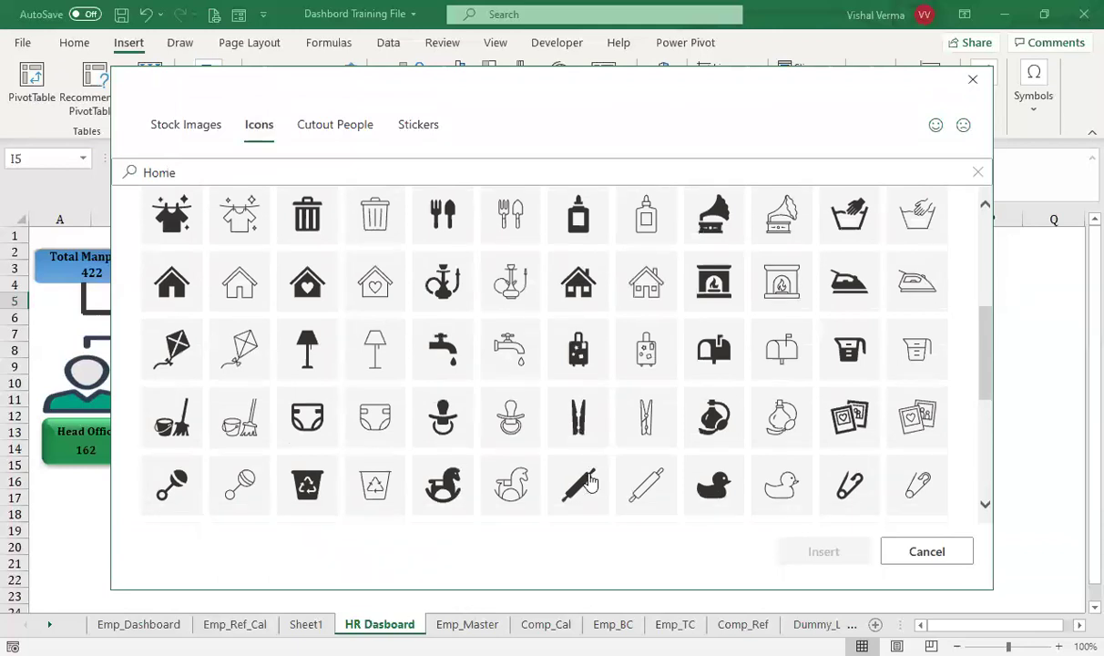
pyautogui.scroll(-2, 589, 480)
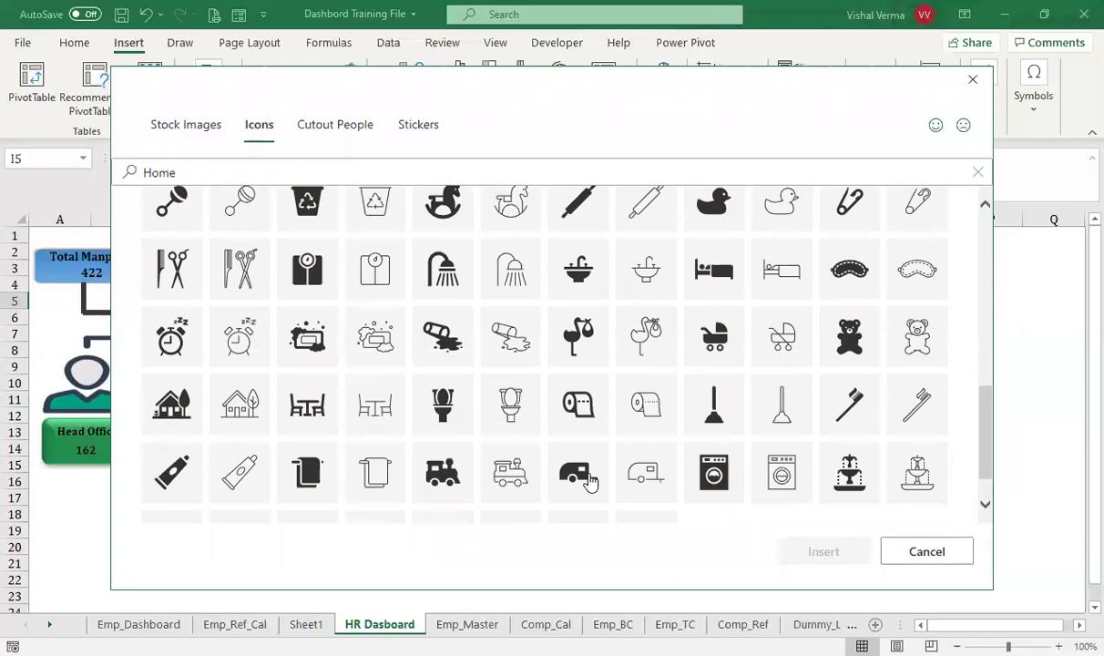
pyautogui.scroll(-1, 589, 480)
pyautogui.scroll(6, 587, 481)
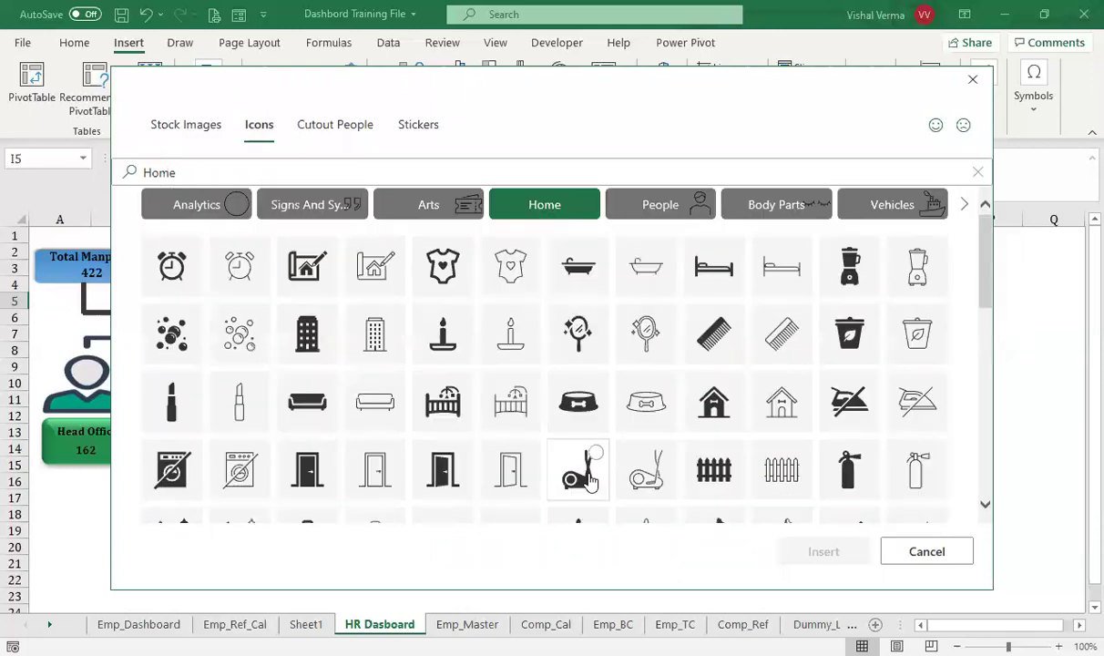
# - Insert the solid oil lamp icon and the solid skull warning triangle icon from the Signs And Symbols category
pyautogui.click(319, 209)
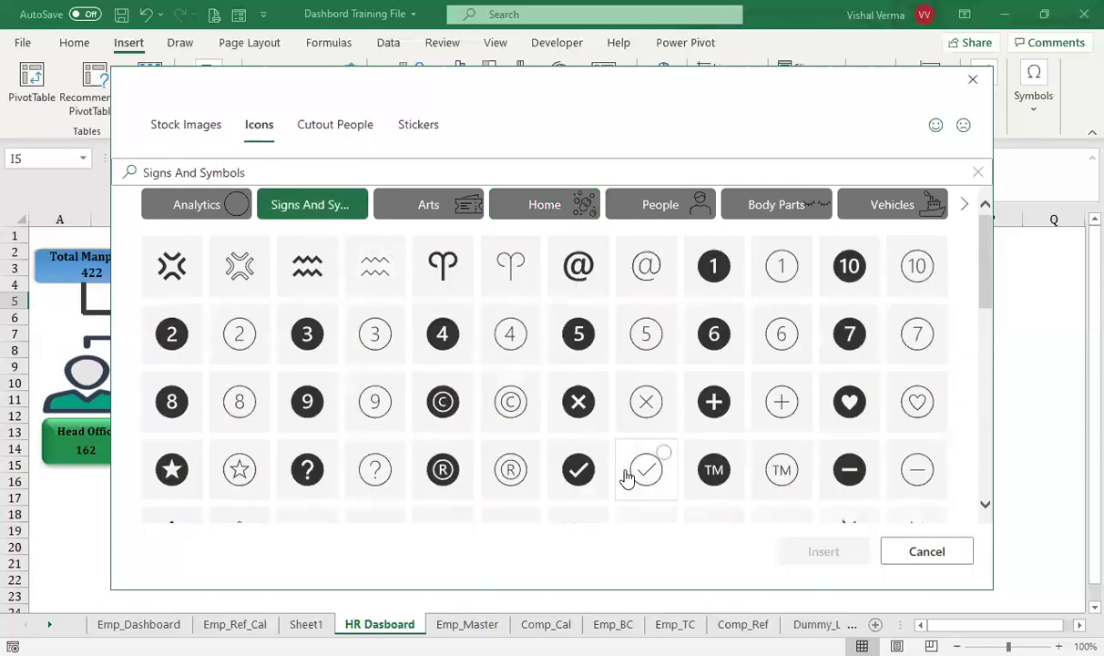
pyautogui.scroll(-4, 626, 477)
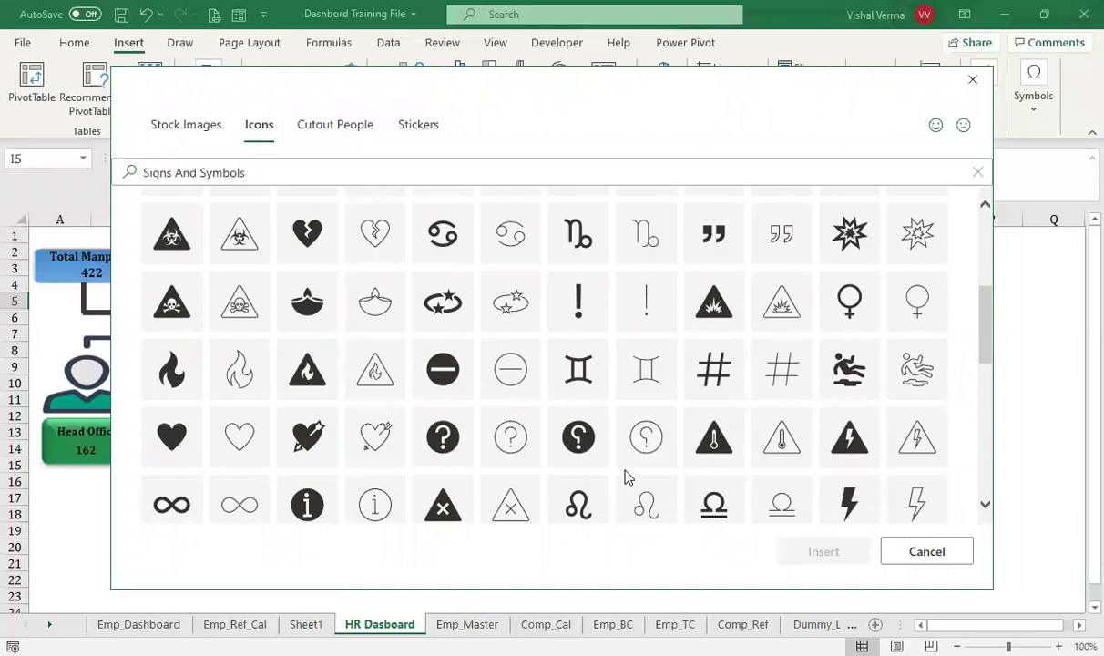
pyautogui.click(310, 313)
pyautogui.click(188, 286)
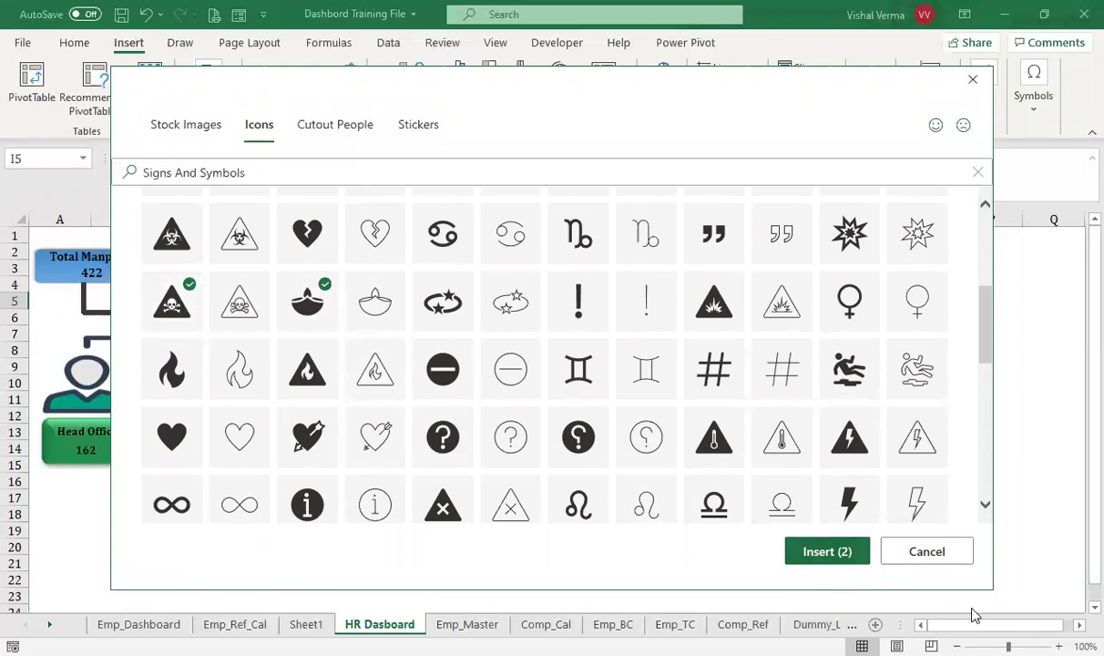
pyautogui.click(837, 553)
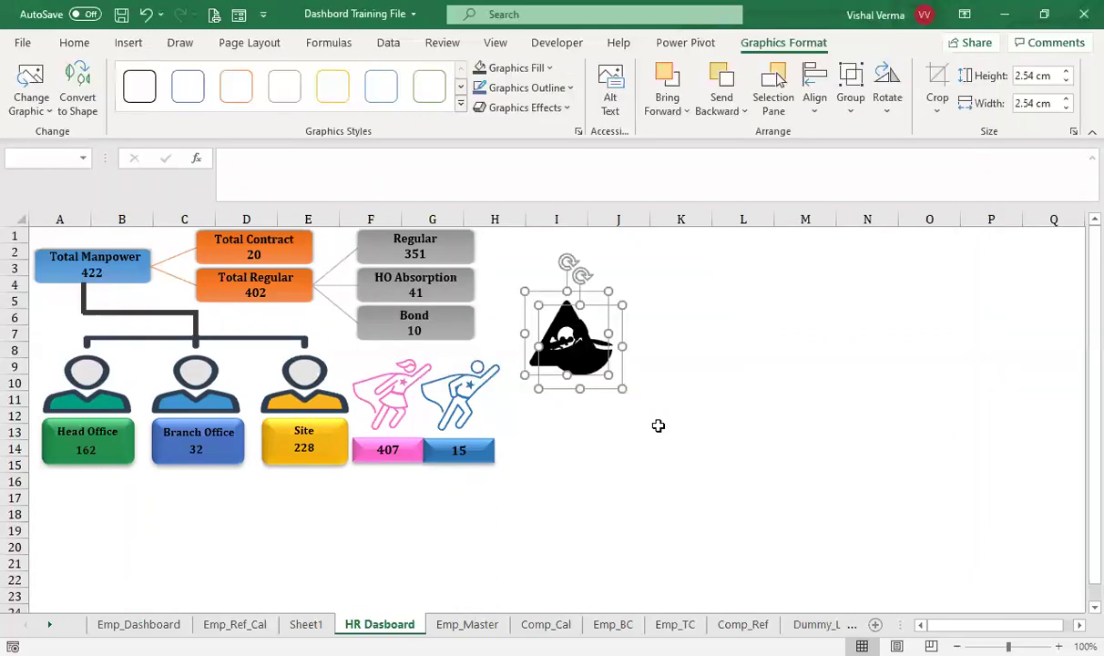
# - Place the oil lamp icon below the Head Office box and the skull triangle icon below the Branch Office box
pyautogui.click(660, 429)
pyautogui.moveTo(572, 377); pyautogui.dragTo(75, 535)
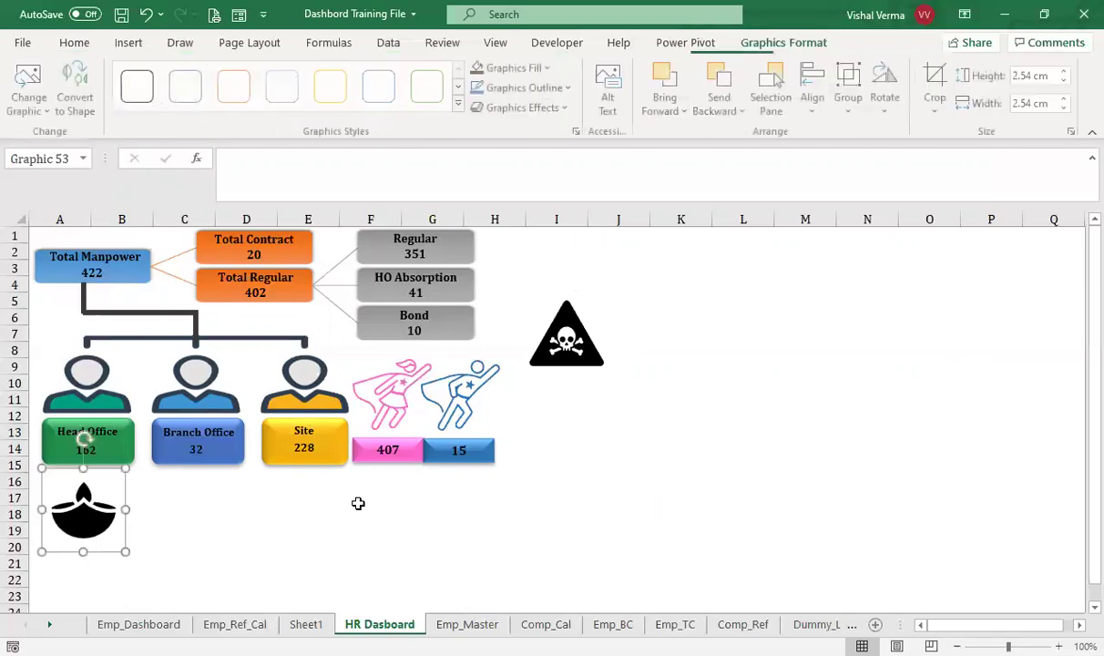
pyautogui.moveTo(564, 352); pyautogui.dragTo(194, 533)
# - Fill the oil lamp icon with dark green and the skull triangle icon with standard red
pyautogui.click(83, 519)
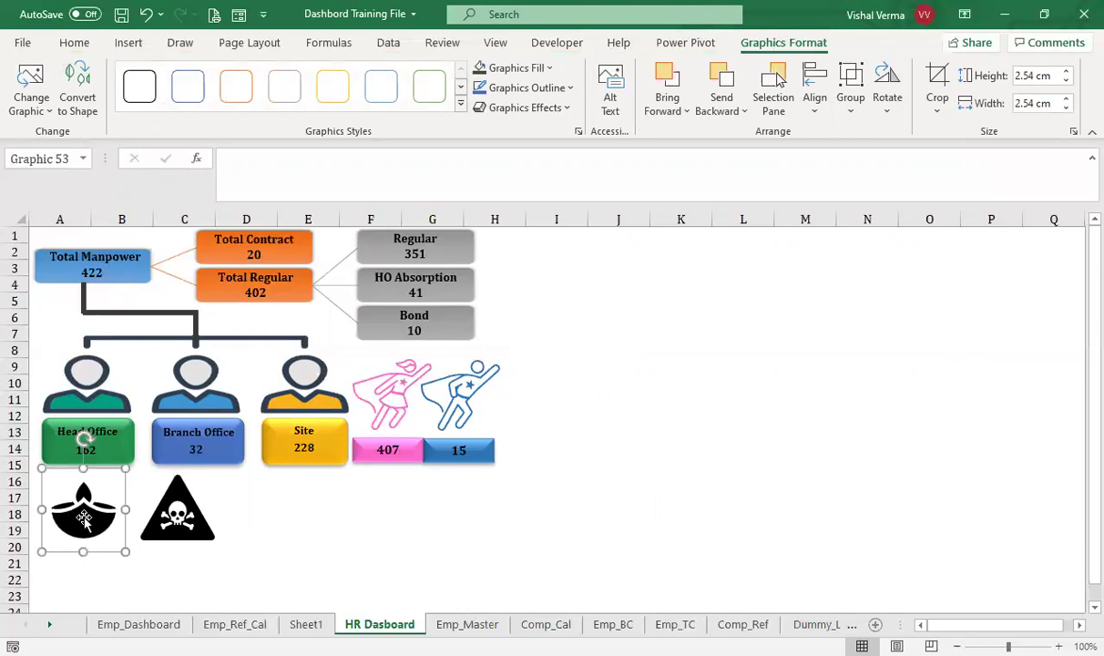
pyautogui.click(478, 71)
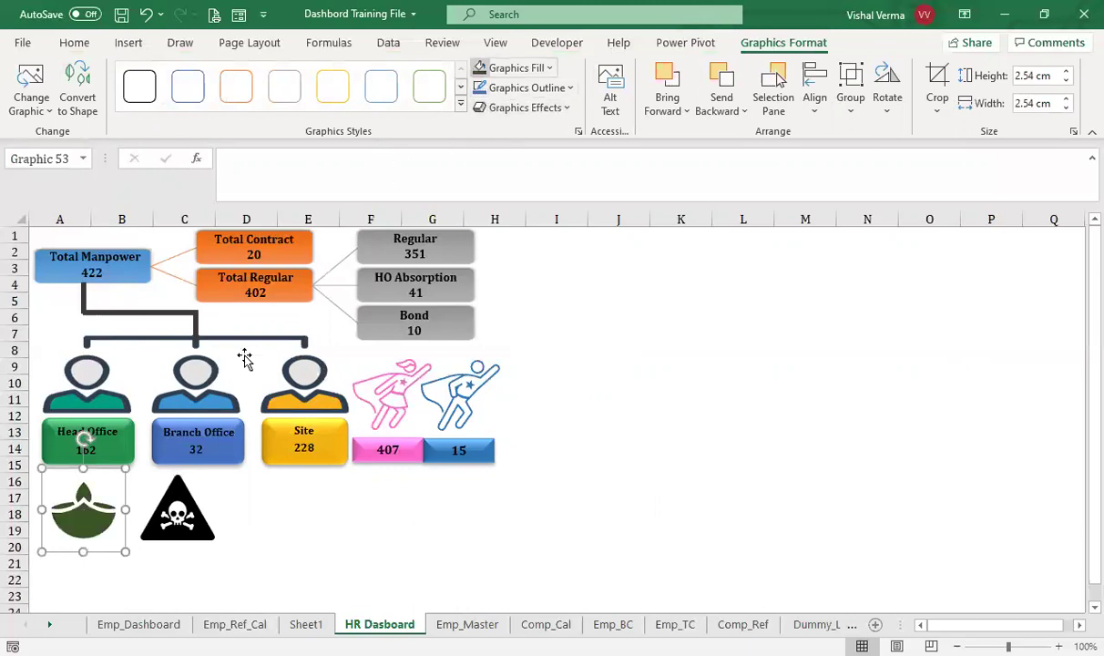
pyautogui.click(168, 501)
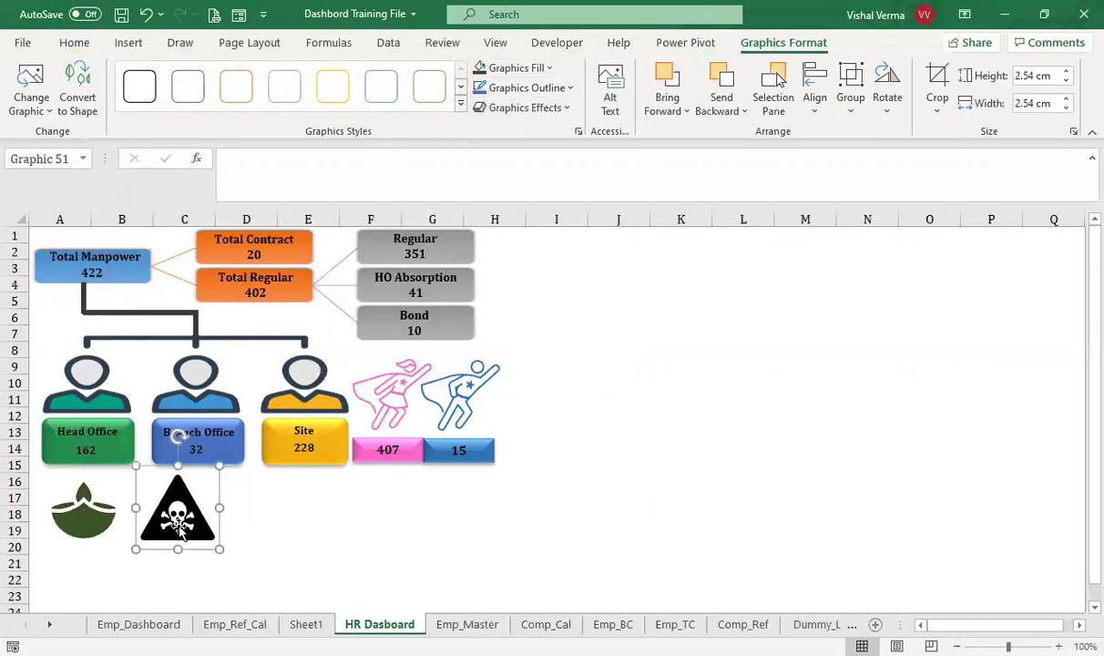
pyautogui.click(544, 76)
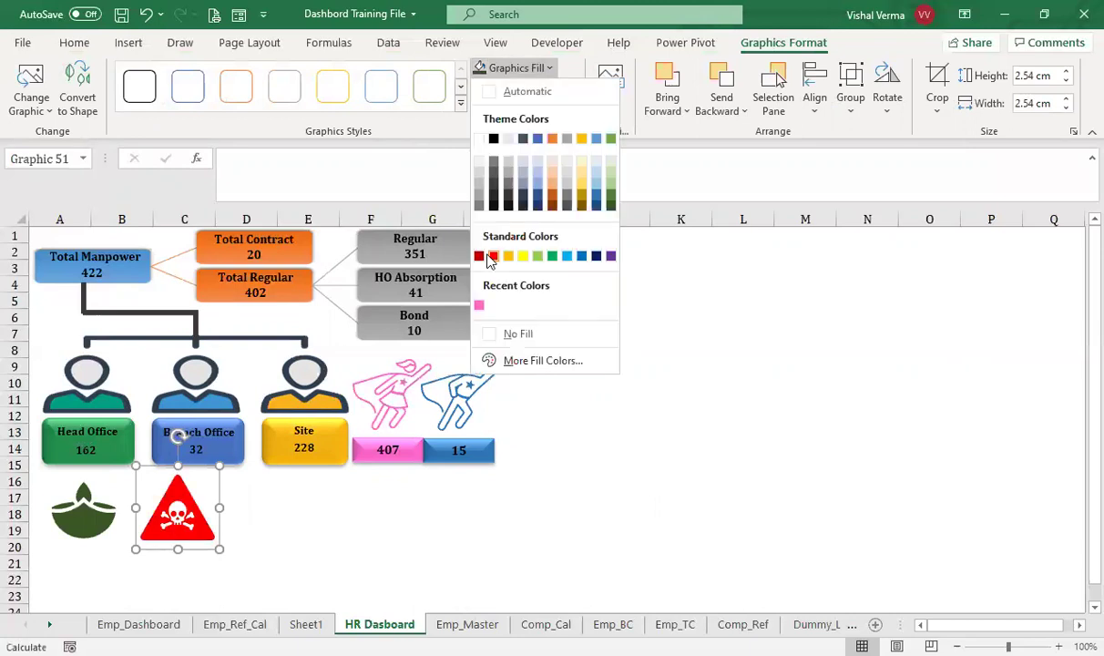
pyautogui.click(492, 257)
pyautogui.click(449, 581)
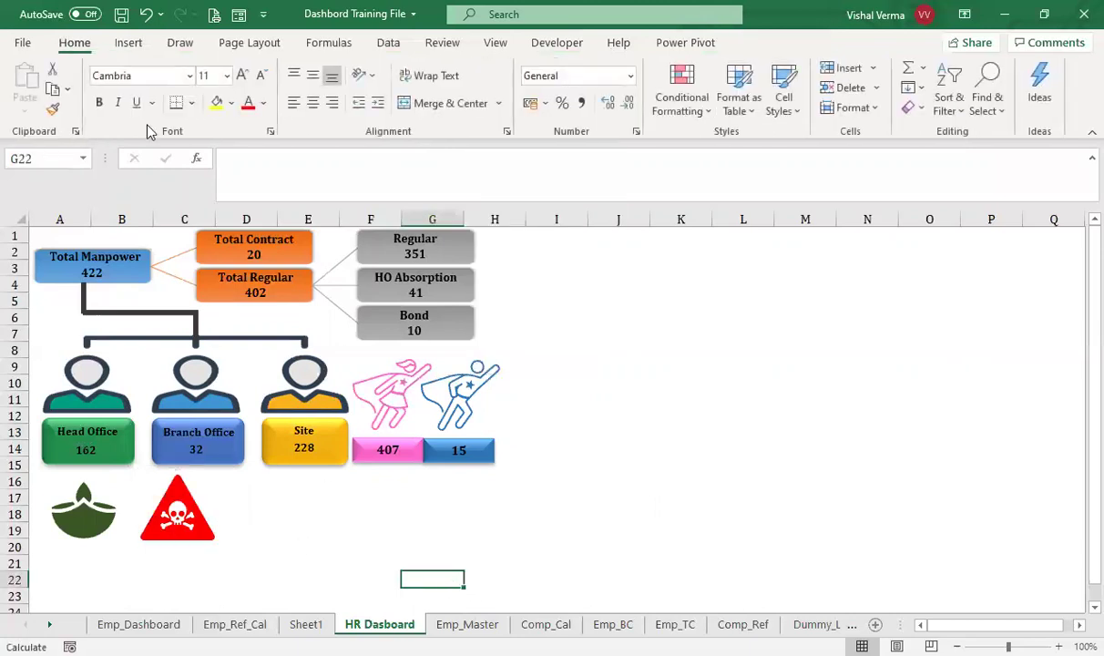
# - Draw a rectangle about 2.36 cm wide and 1.06 cm high under the lamp icon and duplicate it under the skull icon
pyautogui.click(128, 42)
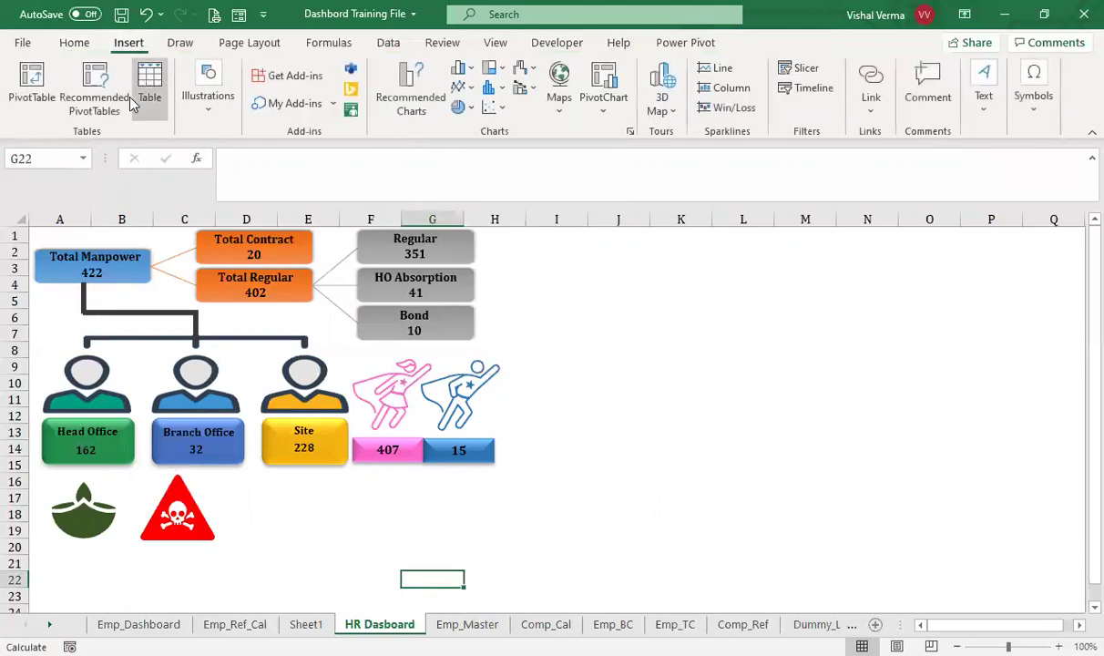
pyautogui.click(205, 117)
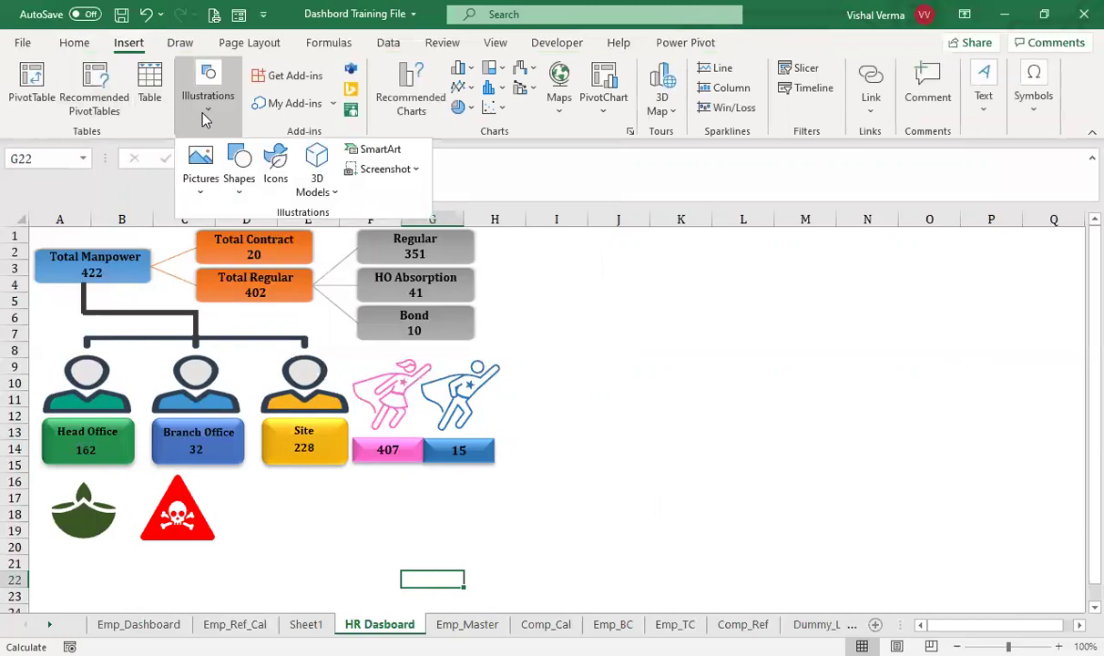
pyautogui.click(241, 196)
pyautogui.click(284, 237)
pyautogui.moveTo(51, 557)
pyautogui.mouseDown()
pyautogui.moveTo(106, 592)
pyautogui.moveTo(127, 591)
pyautogui.mouseUp()
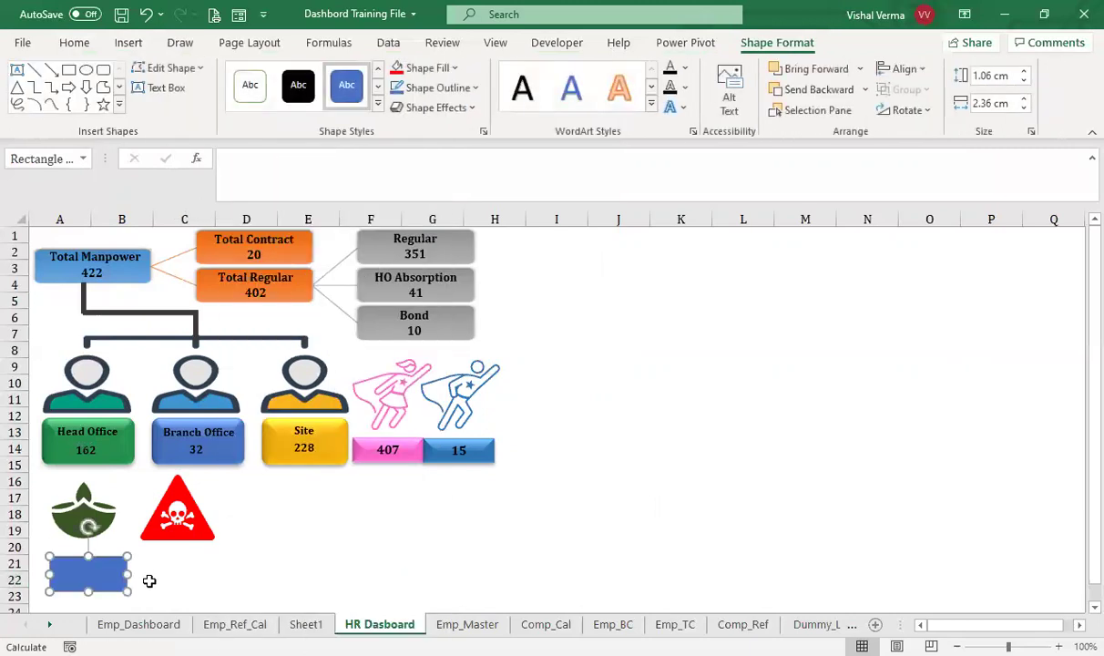
pyautogui.moveTo(112, 564); pyautogui.dragTo(200, 565)
# - Fill the rectangle under the skull icon with red and the one under the lamp icon with dark green
pyautogui.click(89, 569)
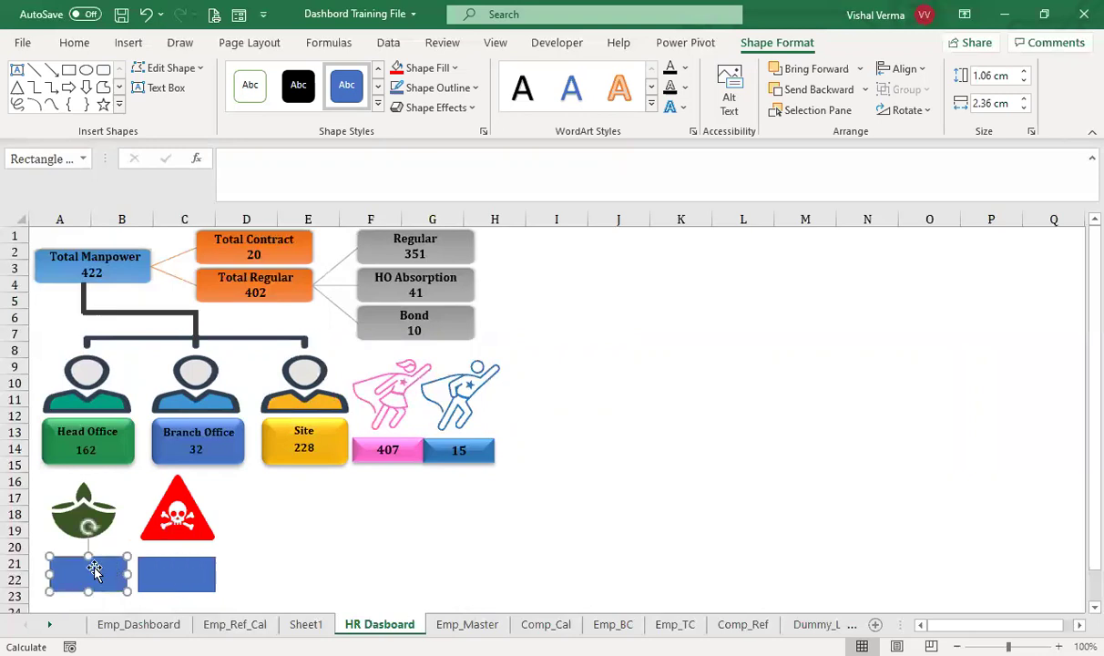
pyautogui.click(163, 588)
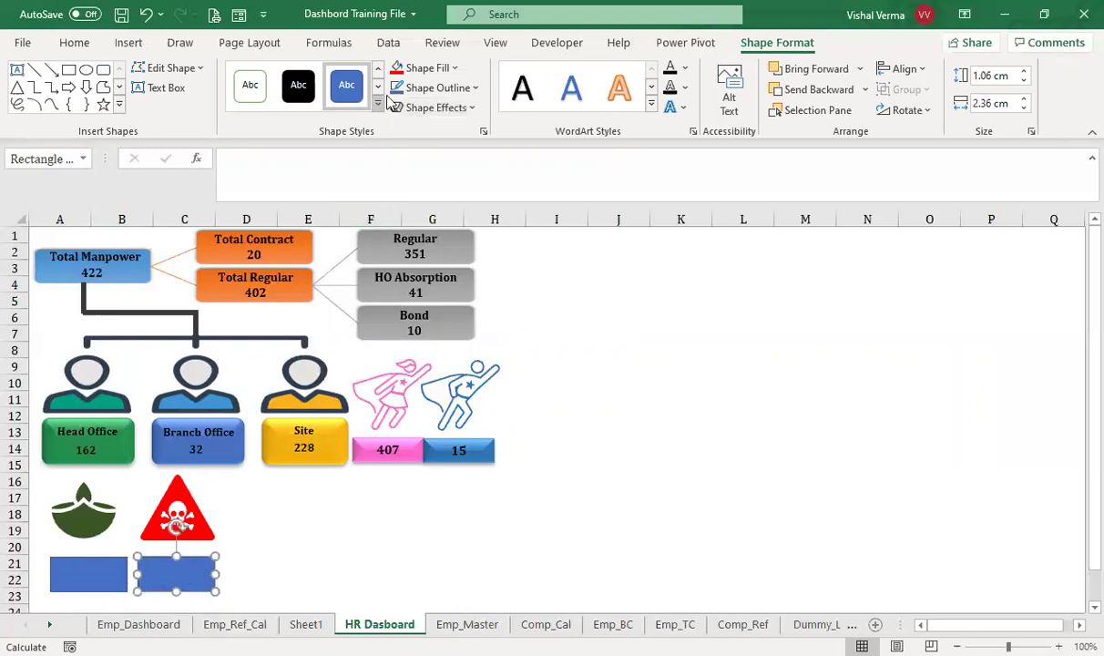
pyautogui.click(414, 68)
pyautogui.click(106, 574)
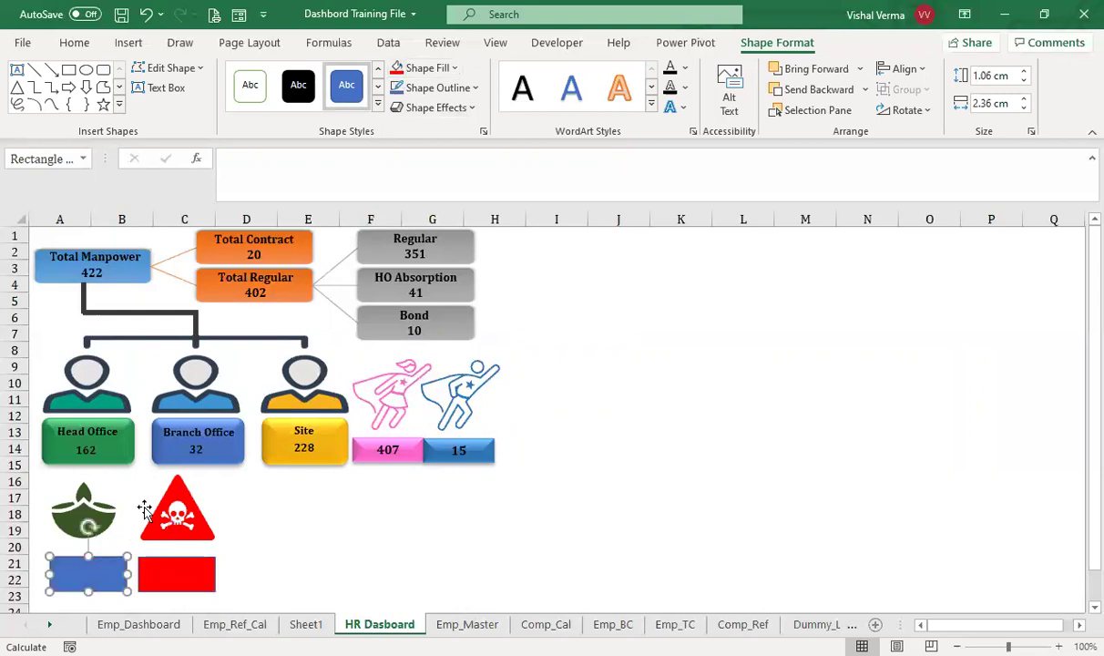
pyautogui.click(452, 69)
pyautogui.click(529, 206)
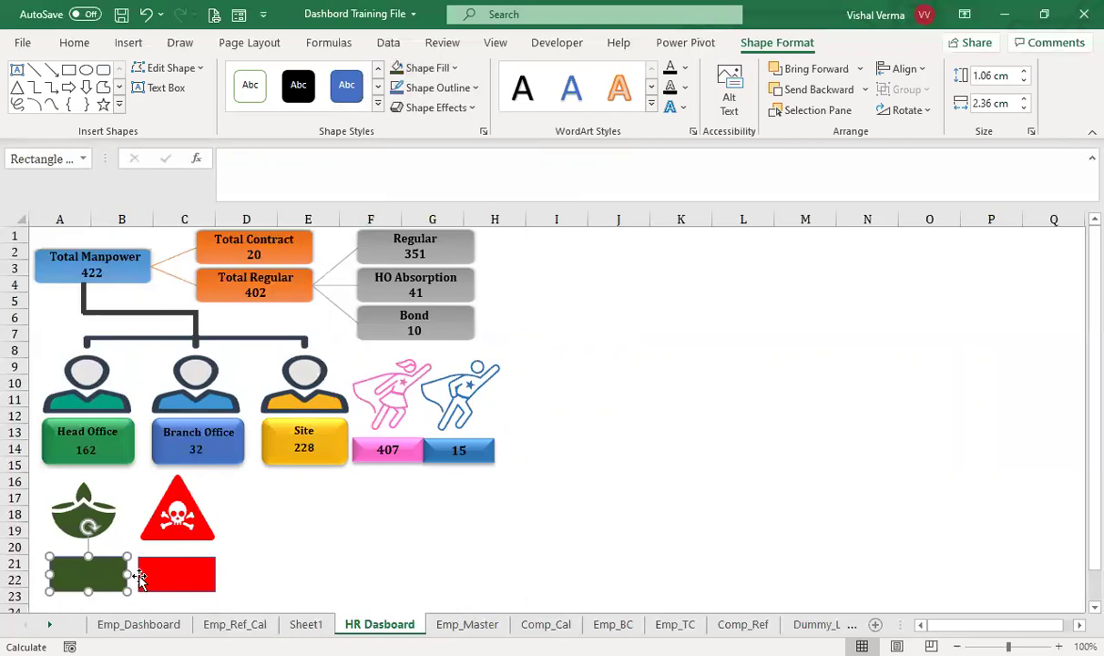
# - Apply the second bevelled preset shape effect to both the green and red rectangles together
pyautogui.keyDown('shift'); pyautogui.click(192, 569); pyautogui.keyUp('shift')
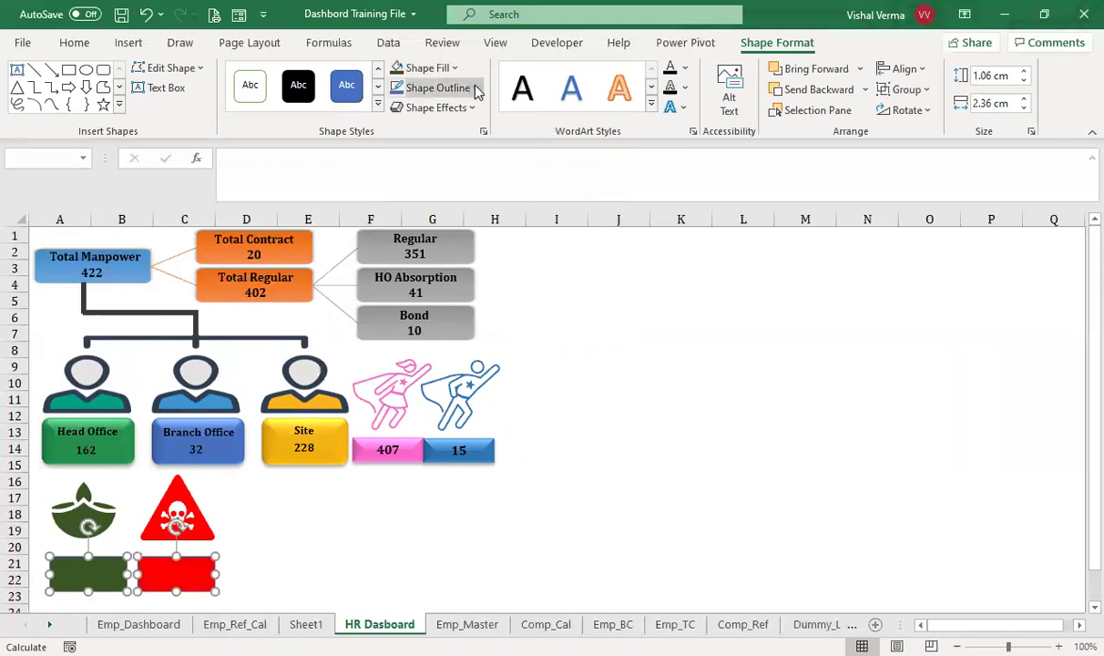
pyautogui.click(472, 110)
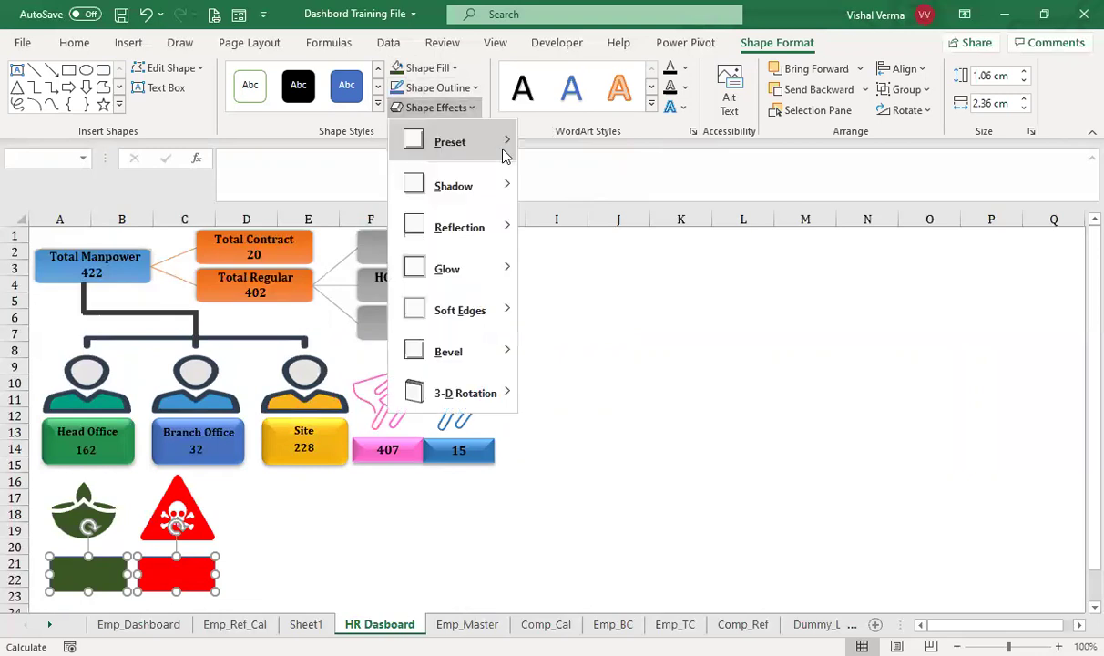
pyautogui.moveTo(503, 150)
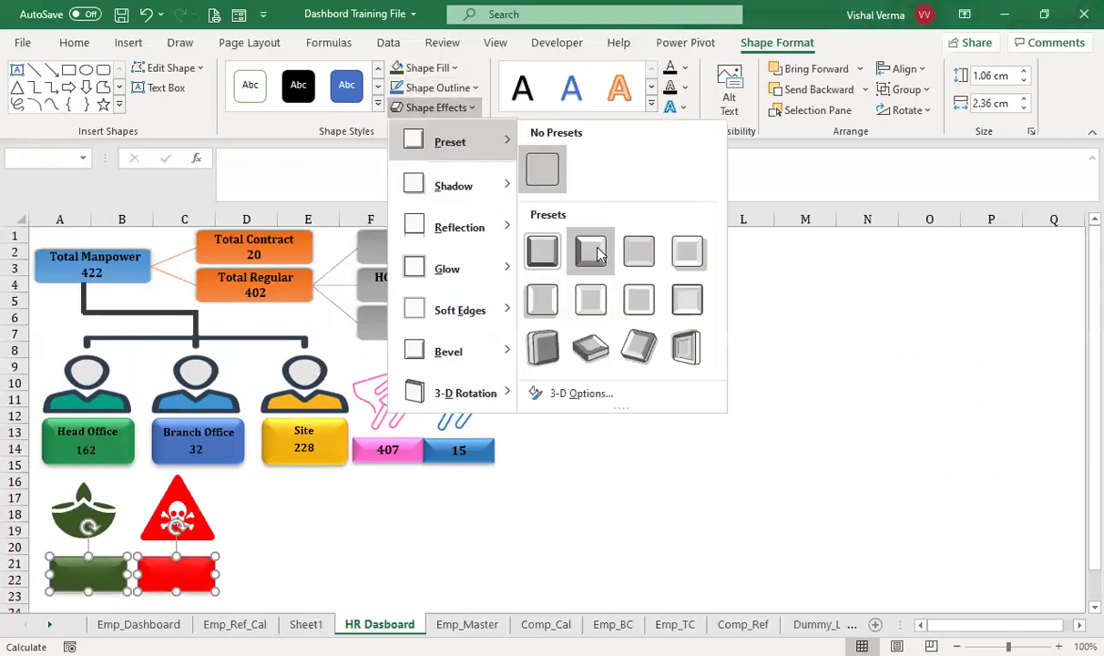
pyautogui.click(591, 253)
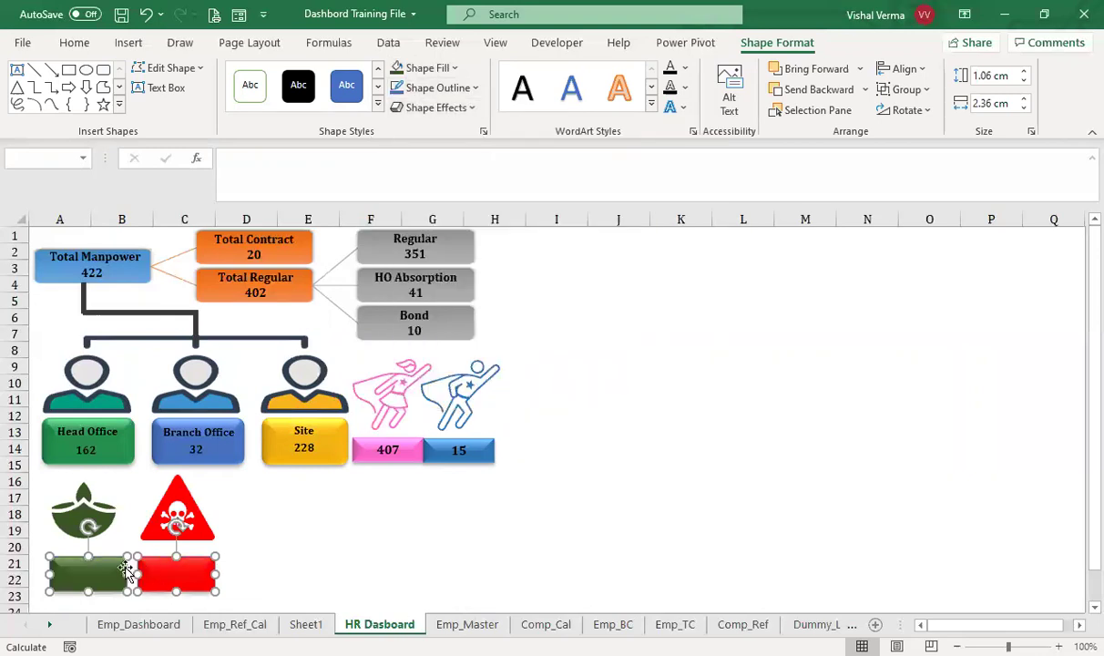
# - Link the green rectangle under the lamp icon to the Employee Joined figure with the formula =Sheet1!J10
pyautogui.click(404, 577)
pyautogui.click(89, 577)
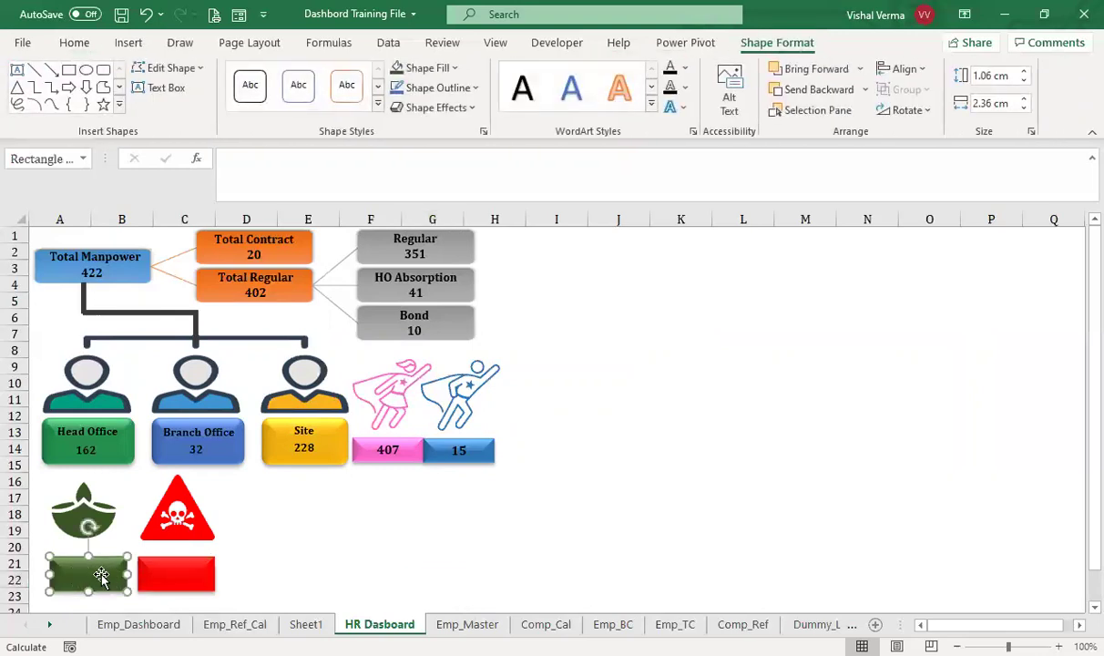
pyautogui.click(264, 163)
pyautogui.write('=')
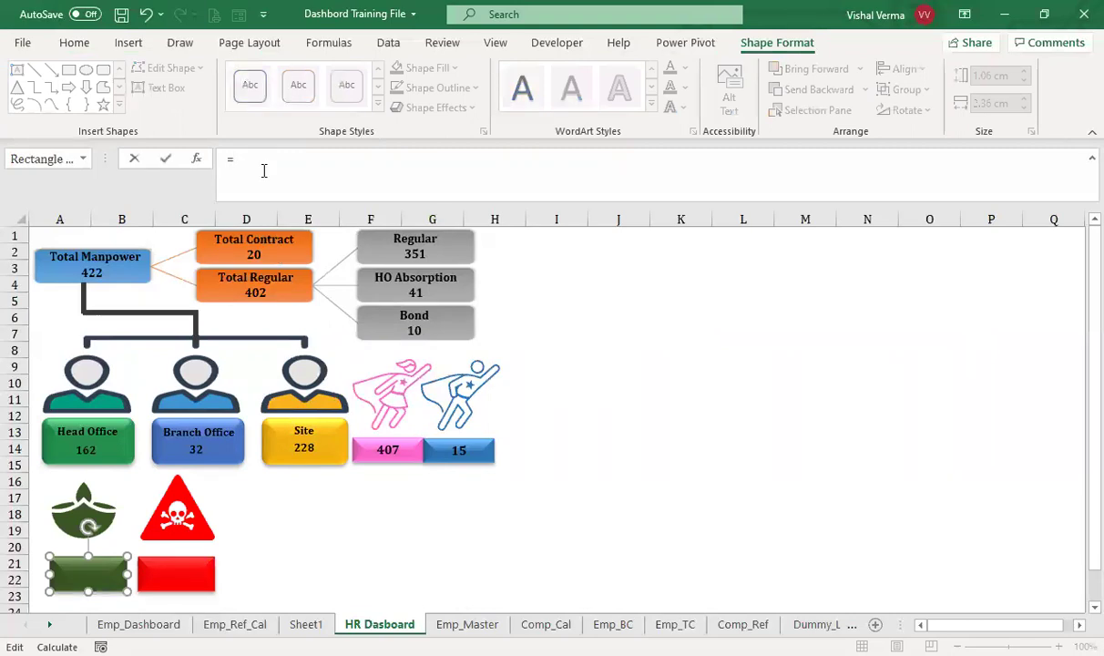
pyautogui.click(306, 624)
pyautogui.click(693, 381)
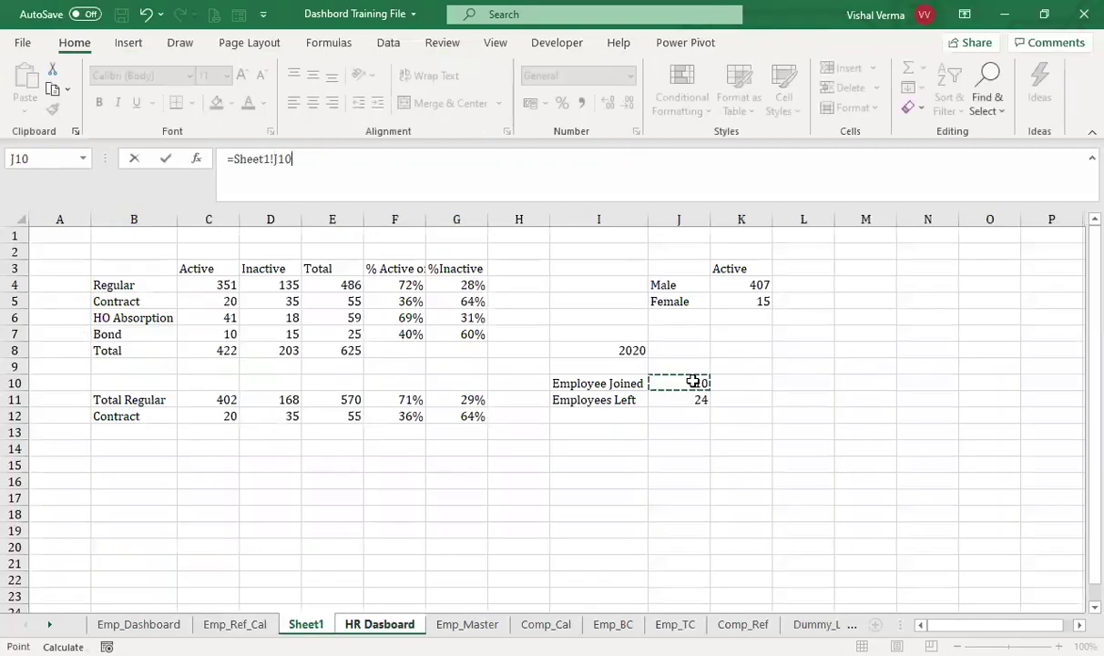
pyautogui.press('Return')
# - Link the red rectangle under the skull icon to the Employees Left figure with the formula =Sheet1!J11
pyautogui.click(187, 560)
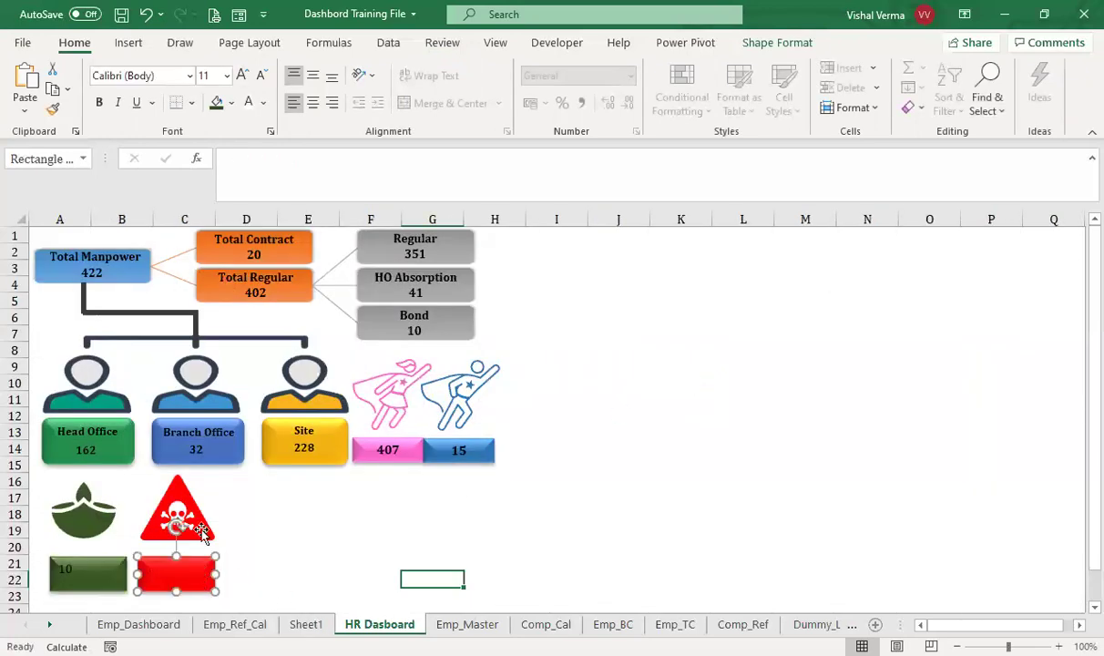
pyautogui.click(280, 174)
pyautogui.write('=')
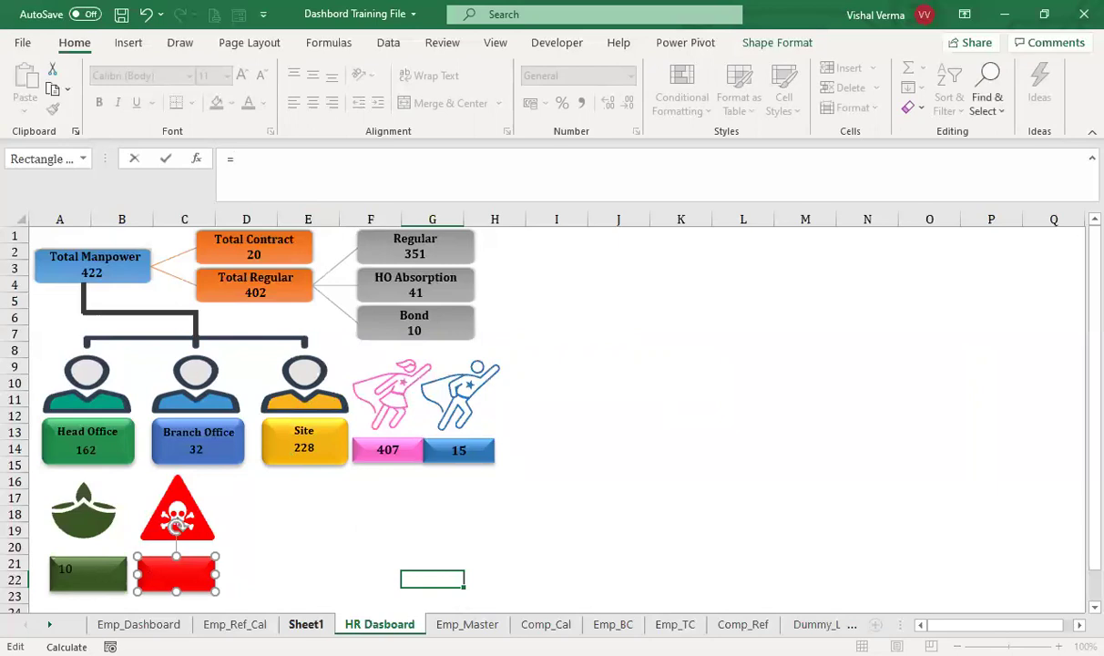
pyautogui.click(306, 624)
pyautogui.click(677, 395)
pyautogui.press('Return')
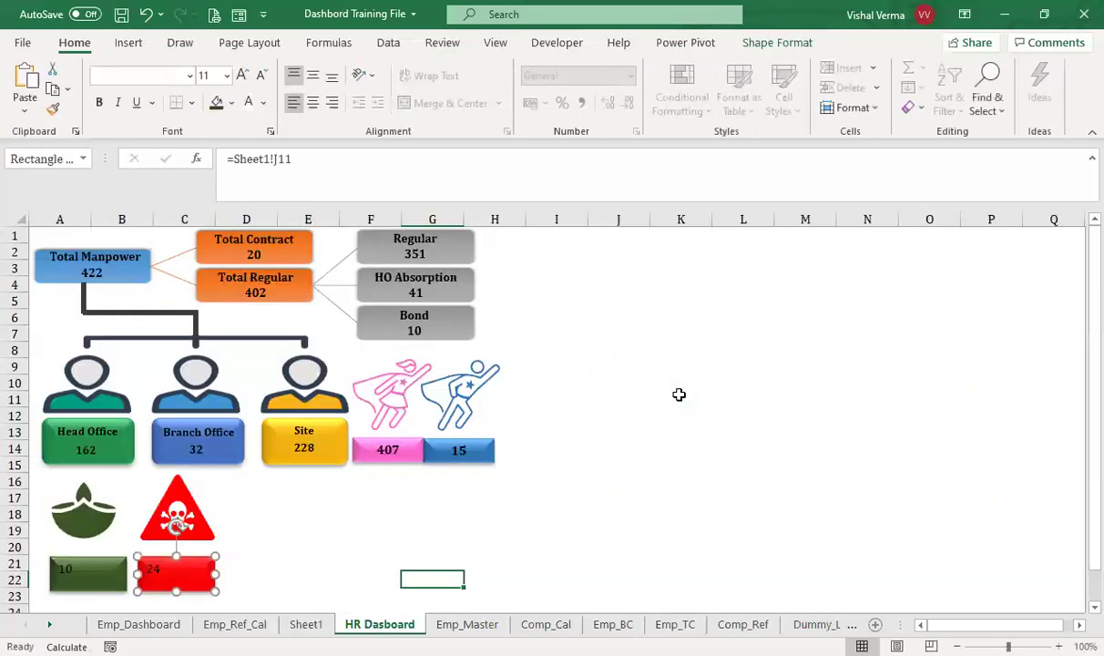
# - Make the numbers in the green and red rectangles white and bold, centred horizontally and vertically
pyautogui.keyDown('shift'); pyautogui.click(106, 586); pyautogui.keyUp('shift')
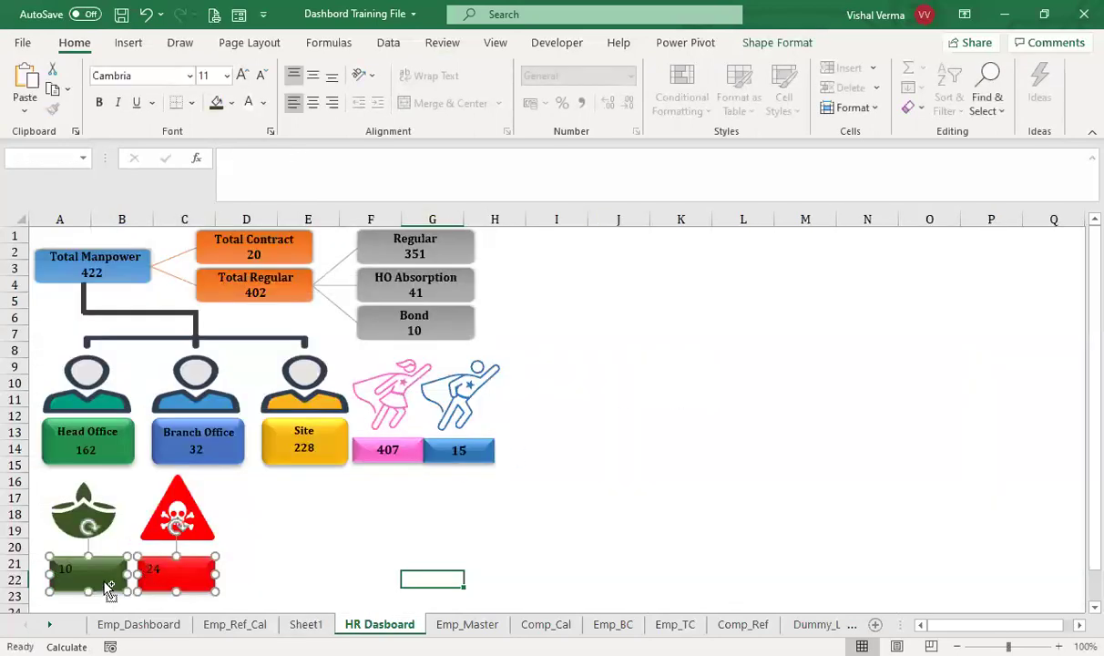
pyautogui.click(248, 102)
pyautogui.click(98, 102)
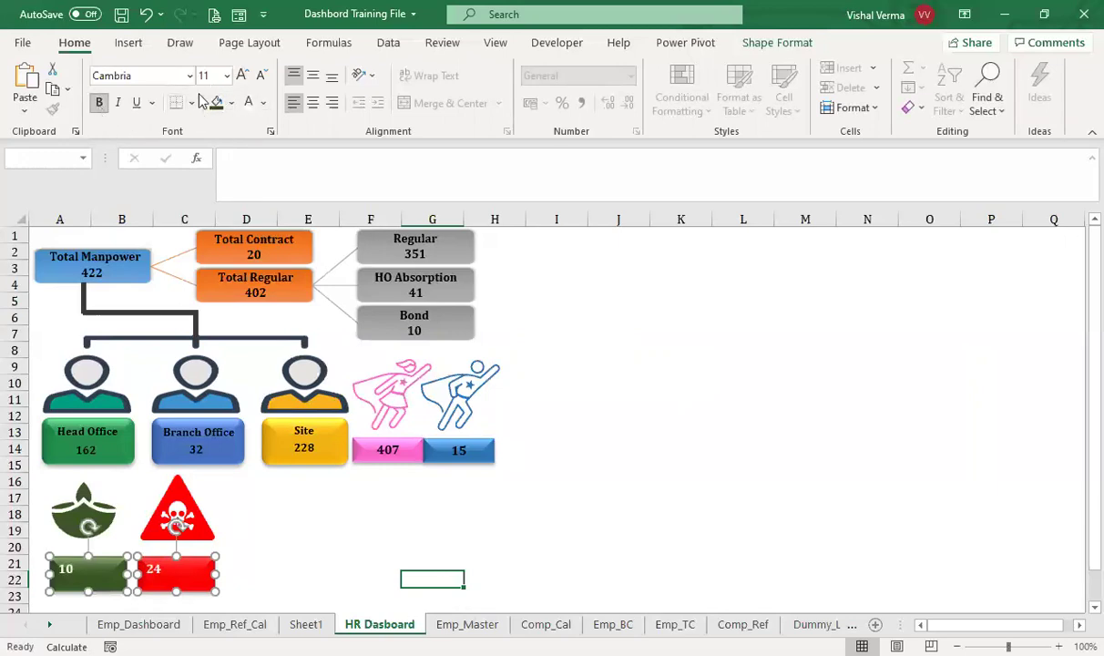
pyautogui.click(310, 103)
pyautogui.click(309, 78)
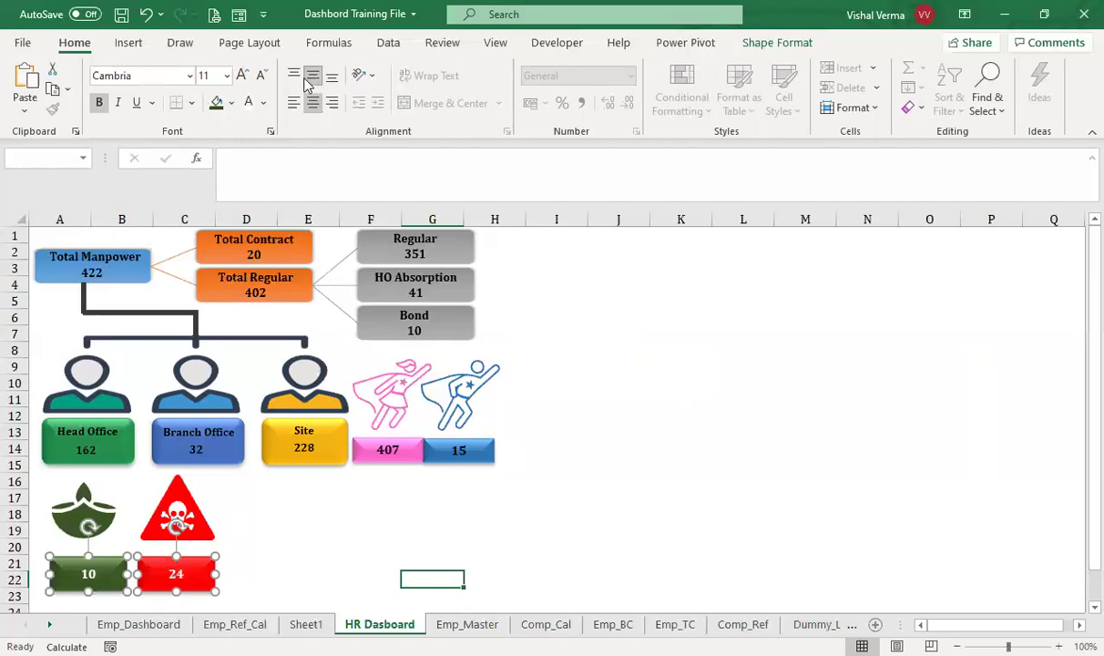
# - Enlarge the numbers in both rectangles to font size 18 and deselect the shapes
pyautogui.click(241, 75)
pyautogui.click(240, 76)
pyautogui.click(241, 75)
pyautogui.click(241, 75)
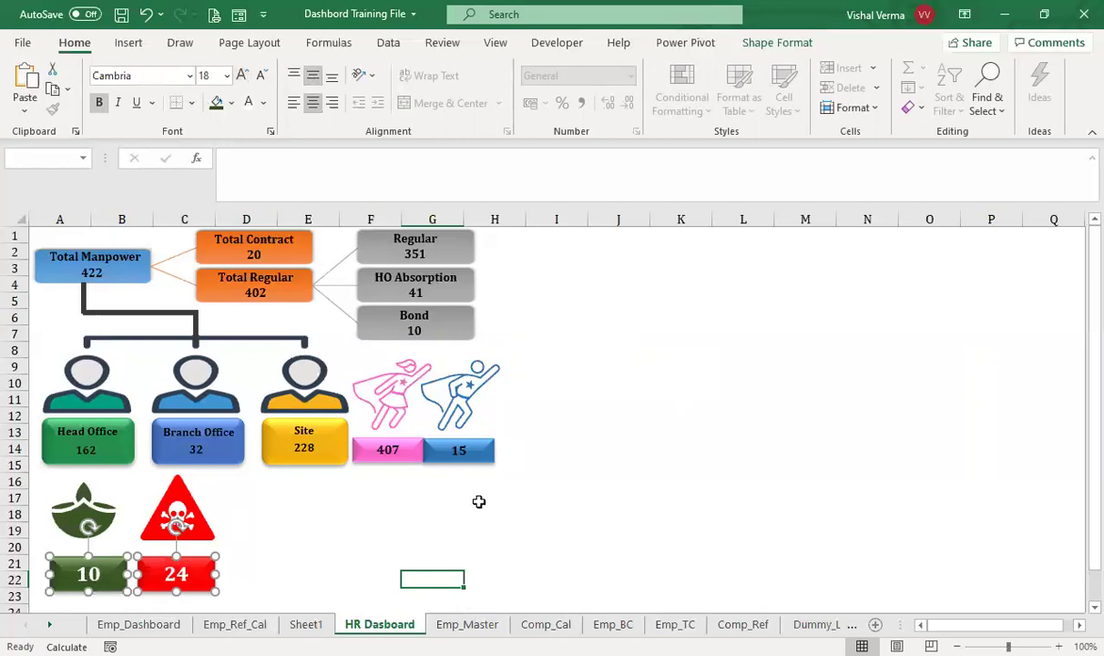
pyautogui.click(552, 516)
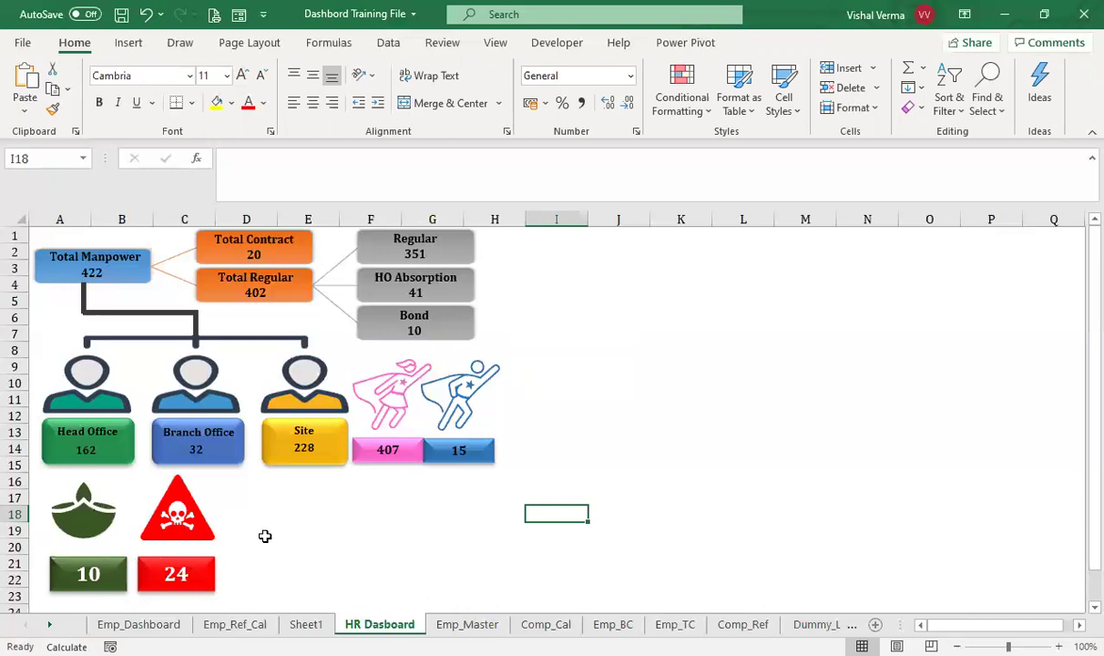
pyautogui.click(346, 545)
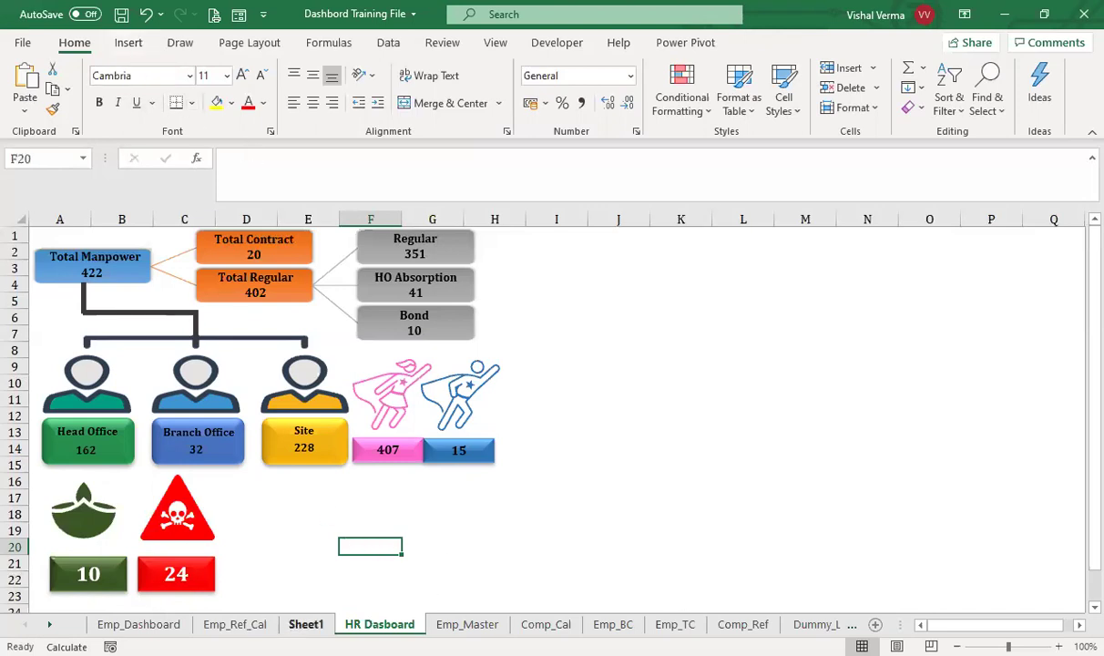
# - Examine the Flight Rate column on the Emp_Master sheet and the random numbers in column AP that drive it
pyautogui.click(306, 624)
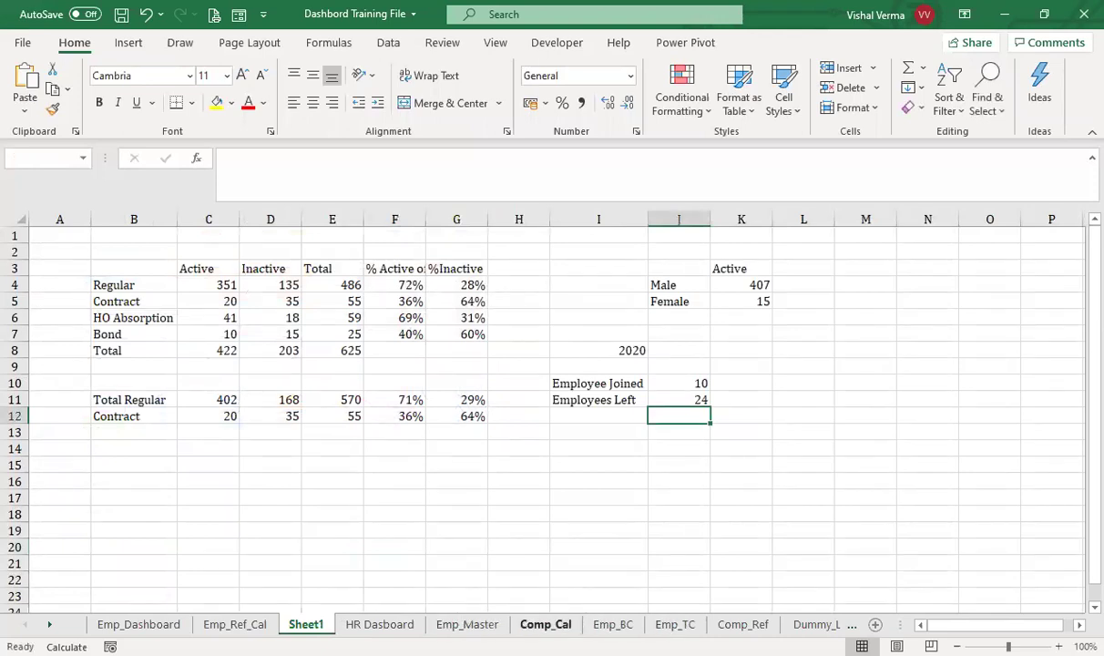
pyautogui.click(467, 624)
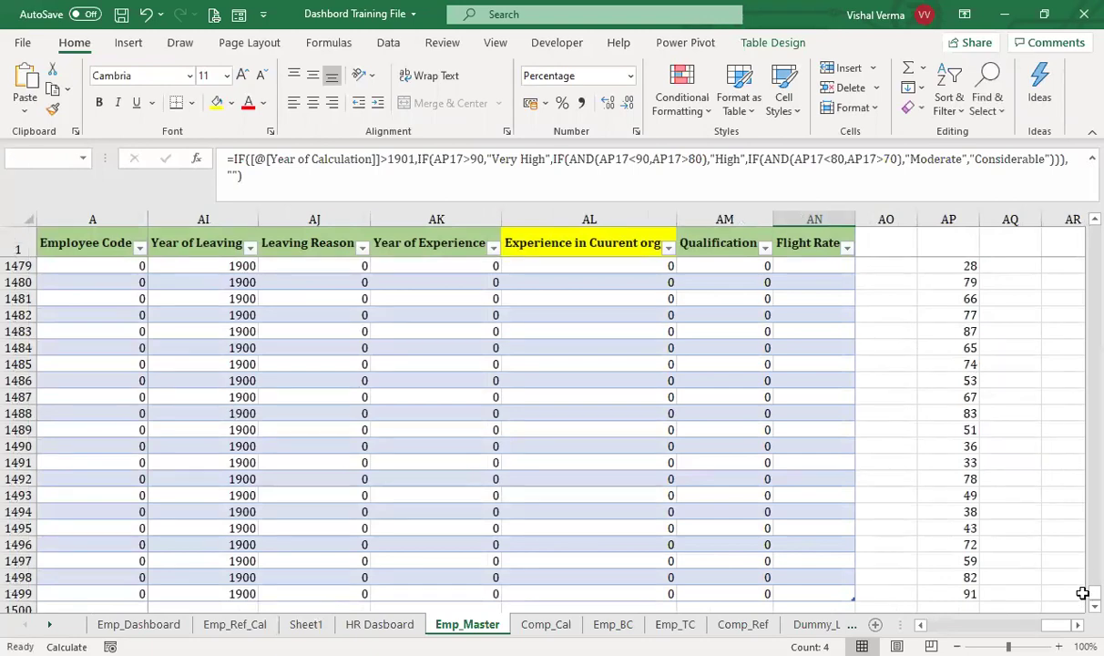
pyautogui.moveTo(1082, 593); pyautogui.dragTo(1080, 230)
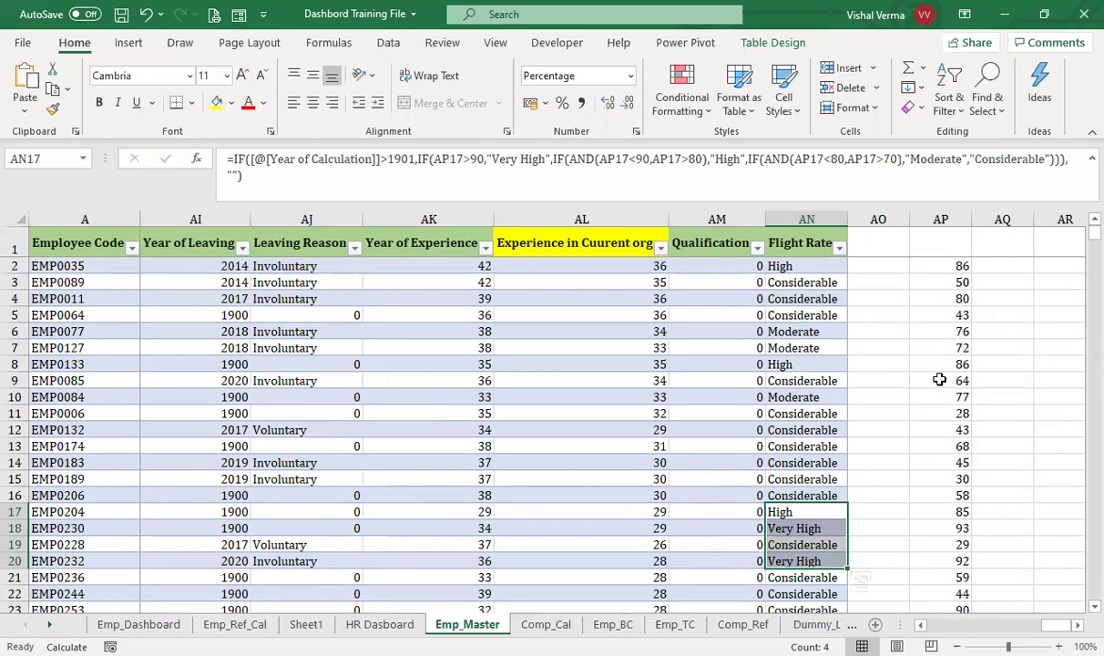
pyautogui.click(923, 266)
pyautogui.click(940, 314)
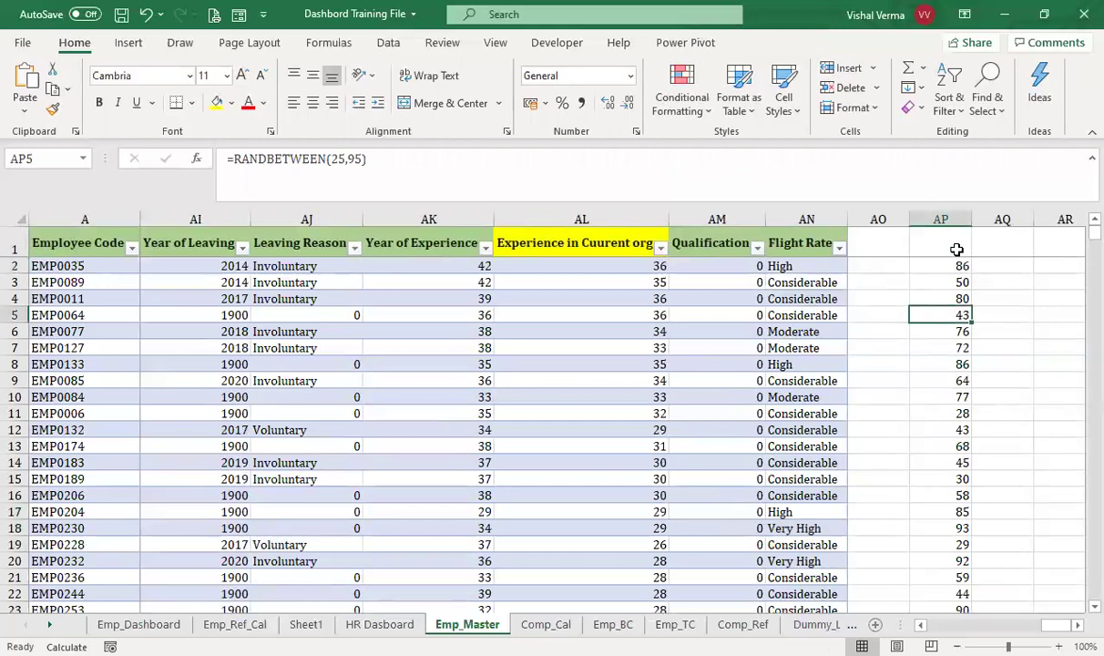
pyautogui.click(948, 264)
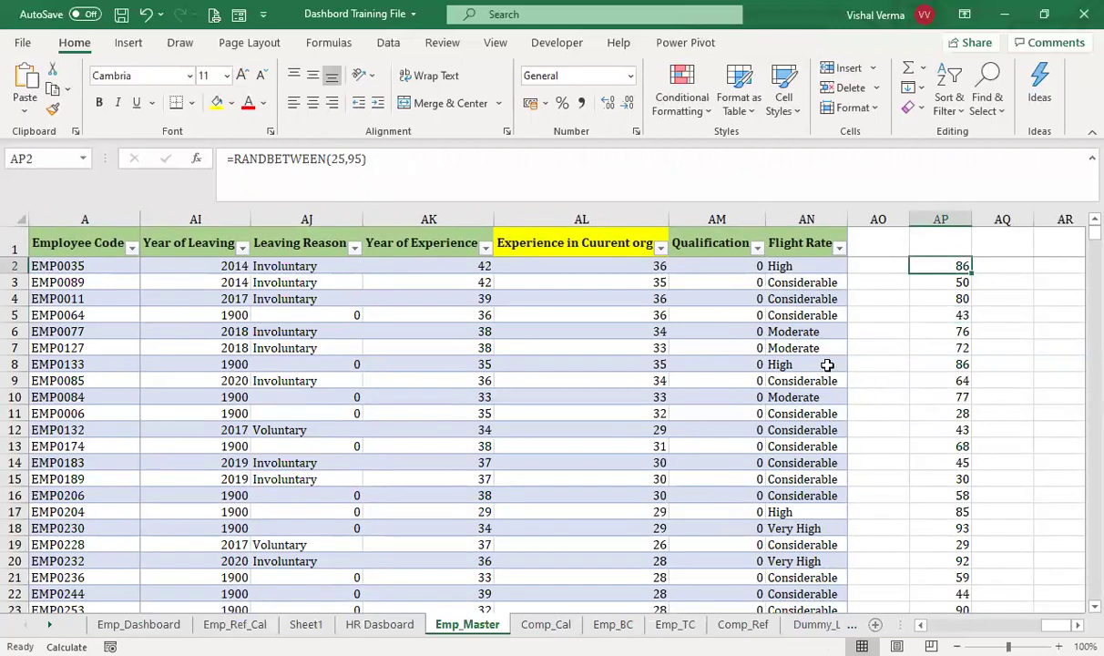
pyautogui.click(807, 350)
pyautogui.moveTo(807, 359); pyautogui.dragTo(809, 525)
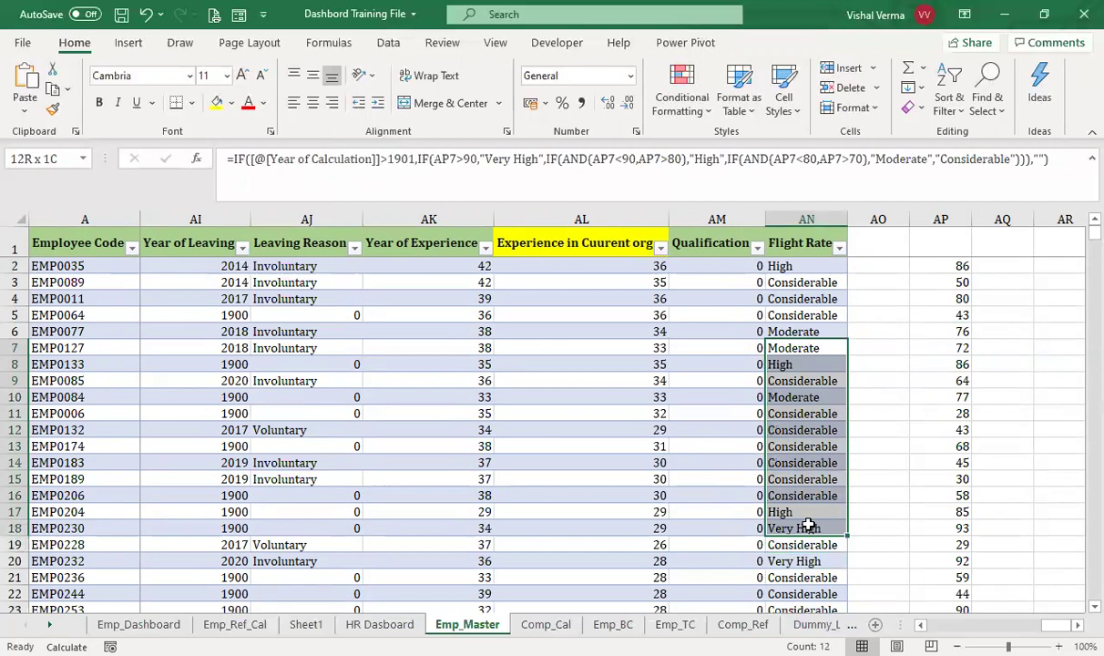
pyautogui.click(912, 530)
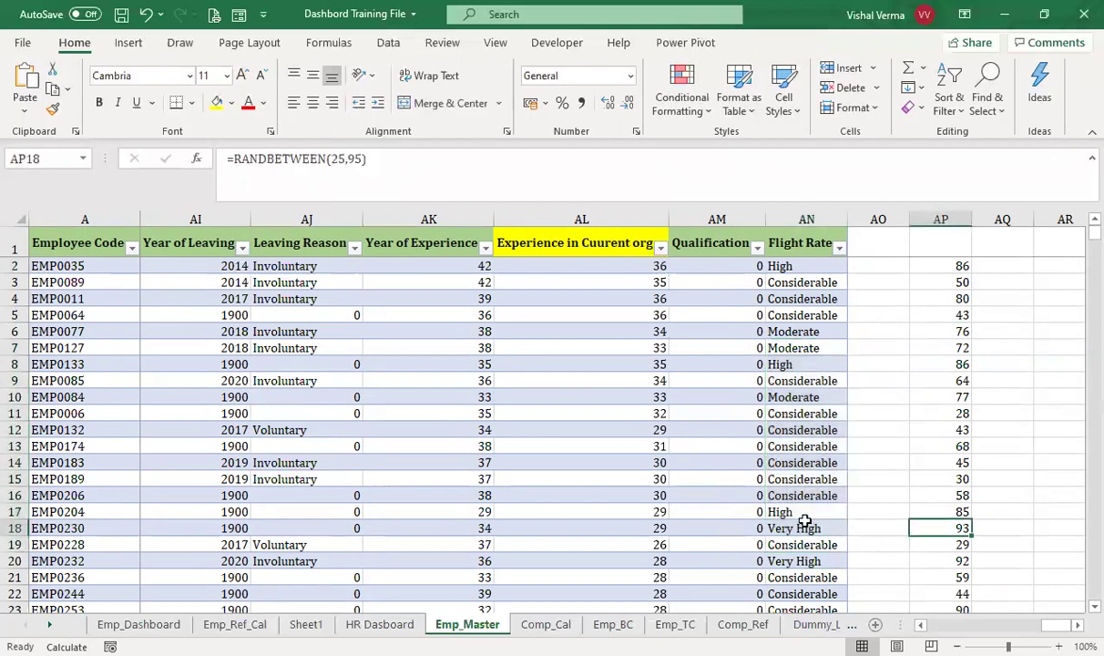
# - Copy the Flight Rate cells AN17:AN19 from Emp_Master and paste them as values starting at I16 on Sheet1
pyautogui.moveTo(803, 513); pyautogui.dragTo(805, 545)
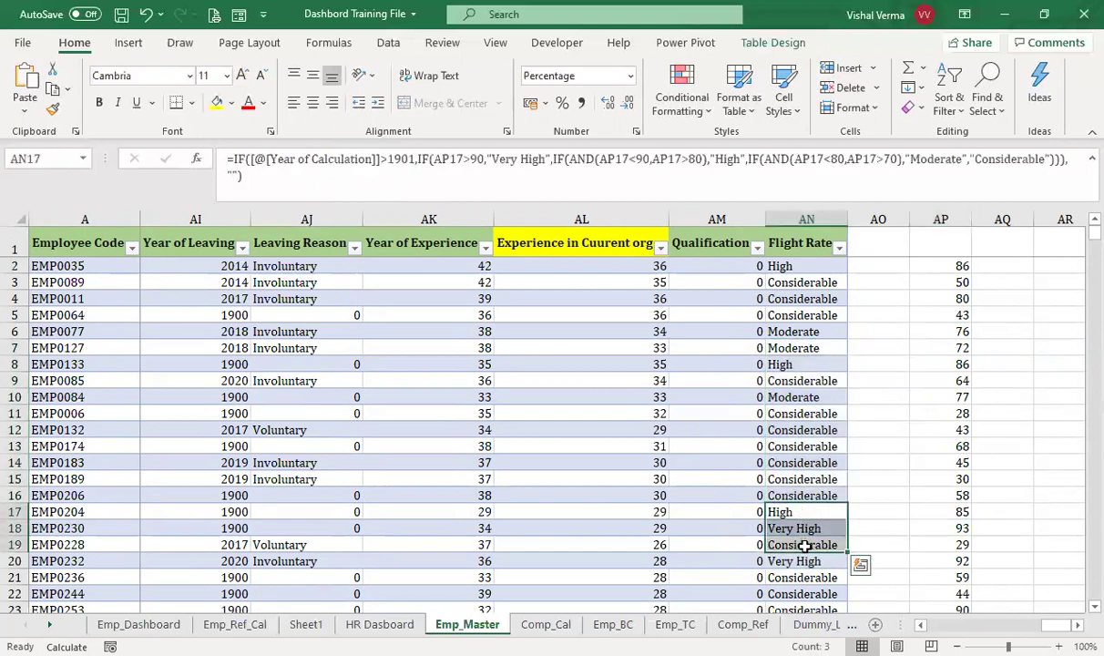
pyautogui.hotkey('ctrl', 'c')
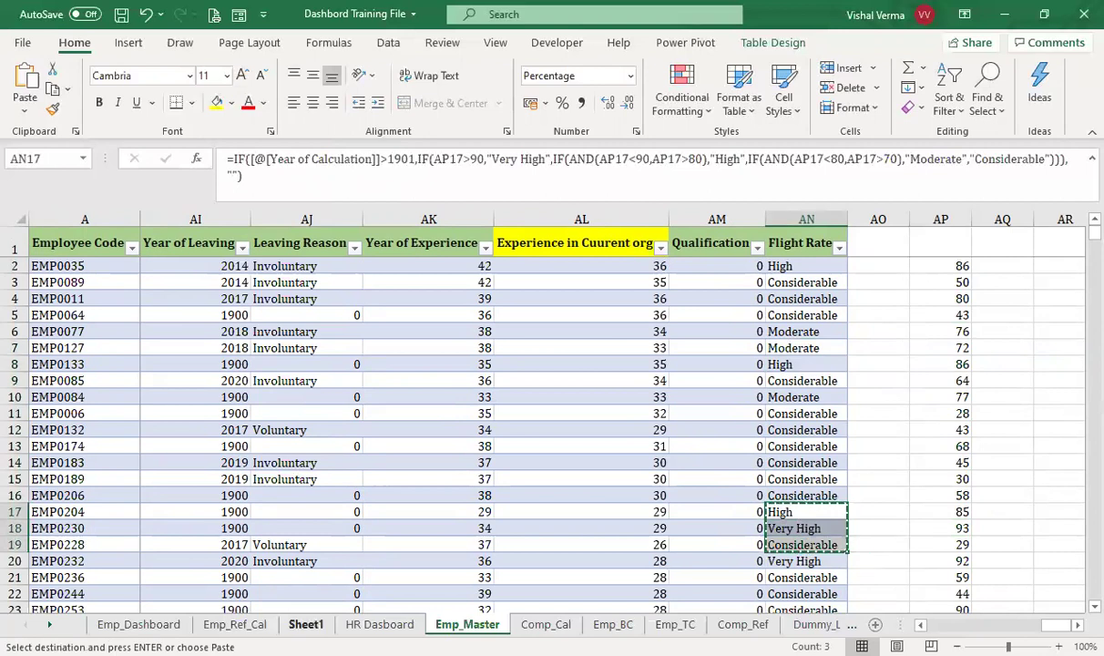
pyautogui.click(306, 624)
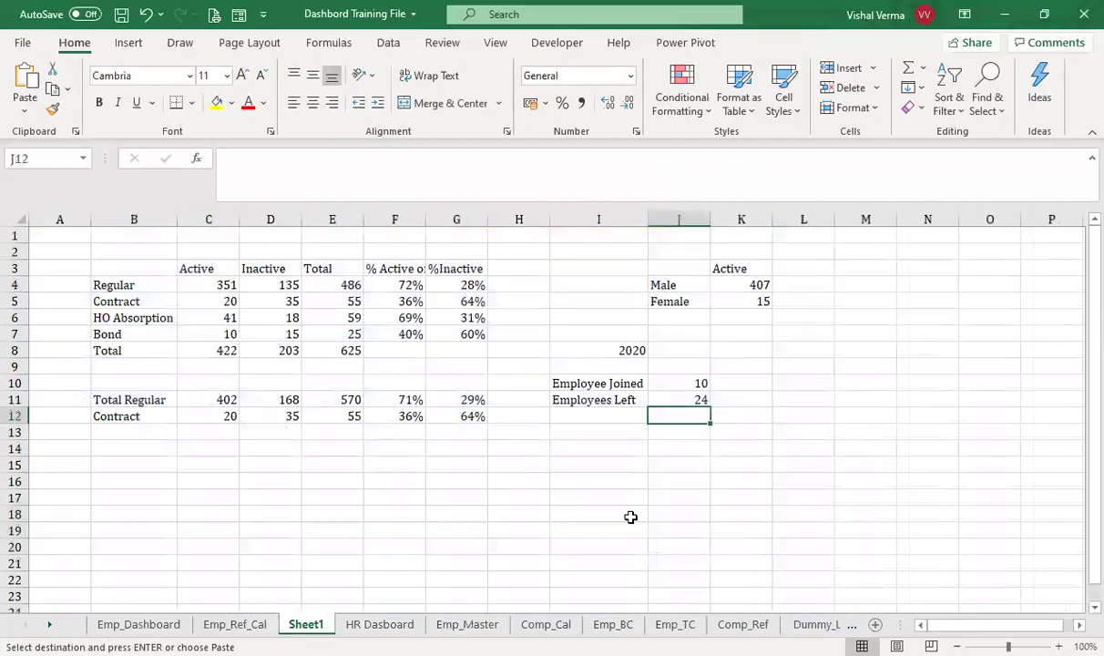
pyautogui.click(593, 481)
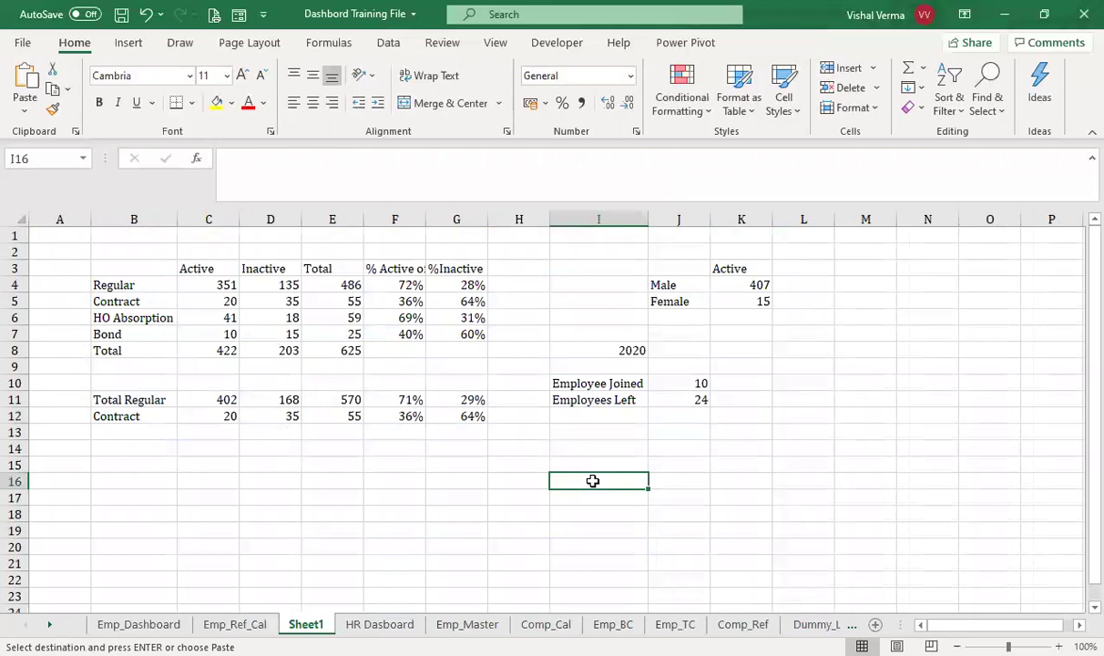
pyautogui.rightClick(592, 481)
pyautogui.click(660, 260)
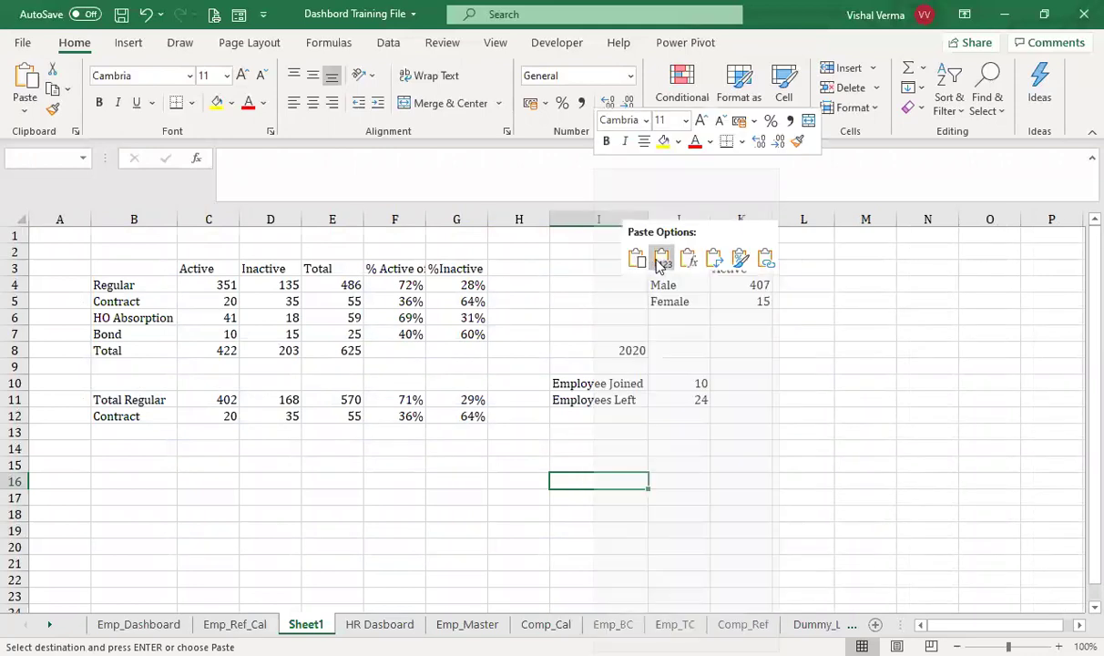
# - Copy the Moderate rating from AN21 on Emp_Master and paste it as a value into I19 on Sheet1
pyautogui.click(594, 527)
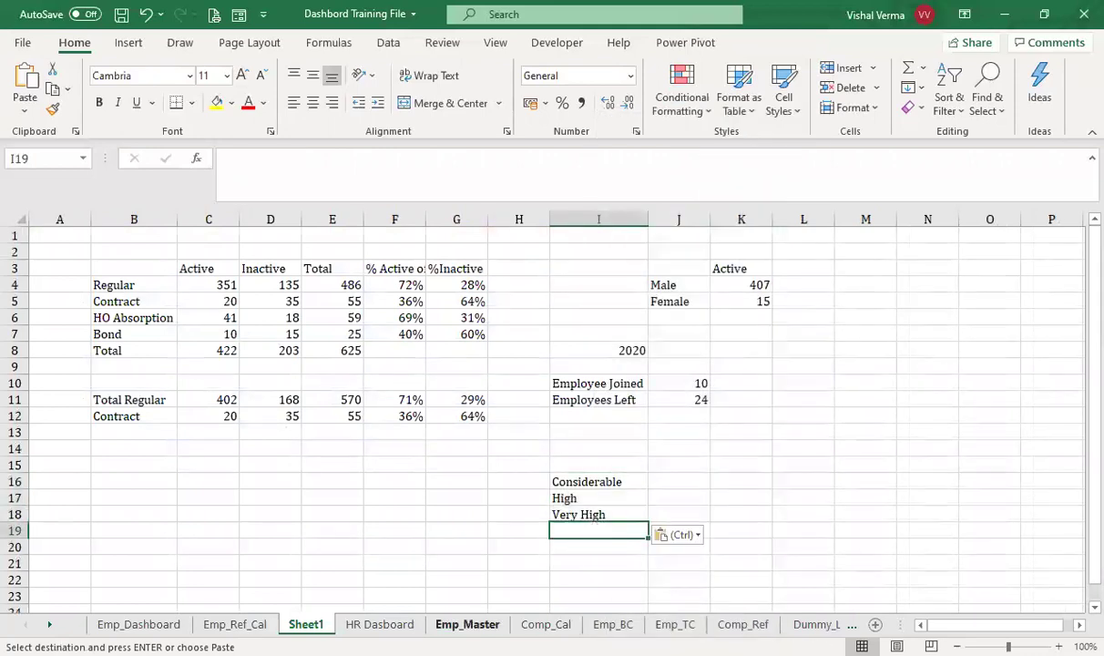
pyautogui.click(468, 624)
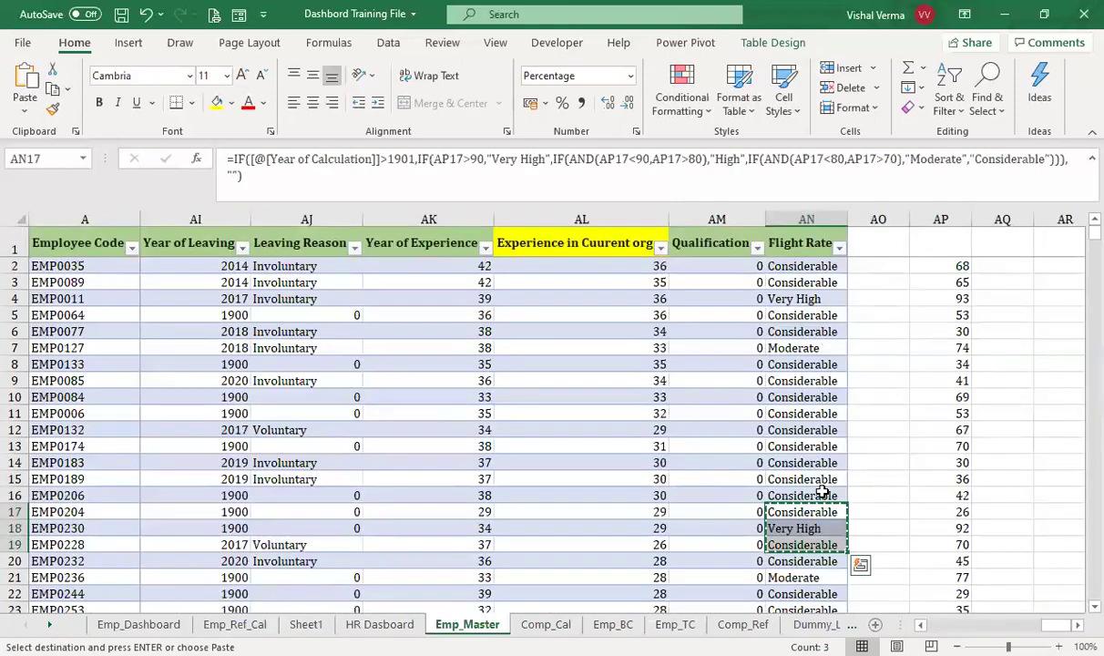
pyautogui.click(807, 578)
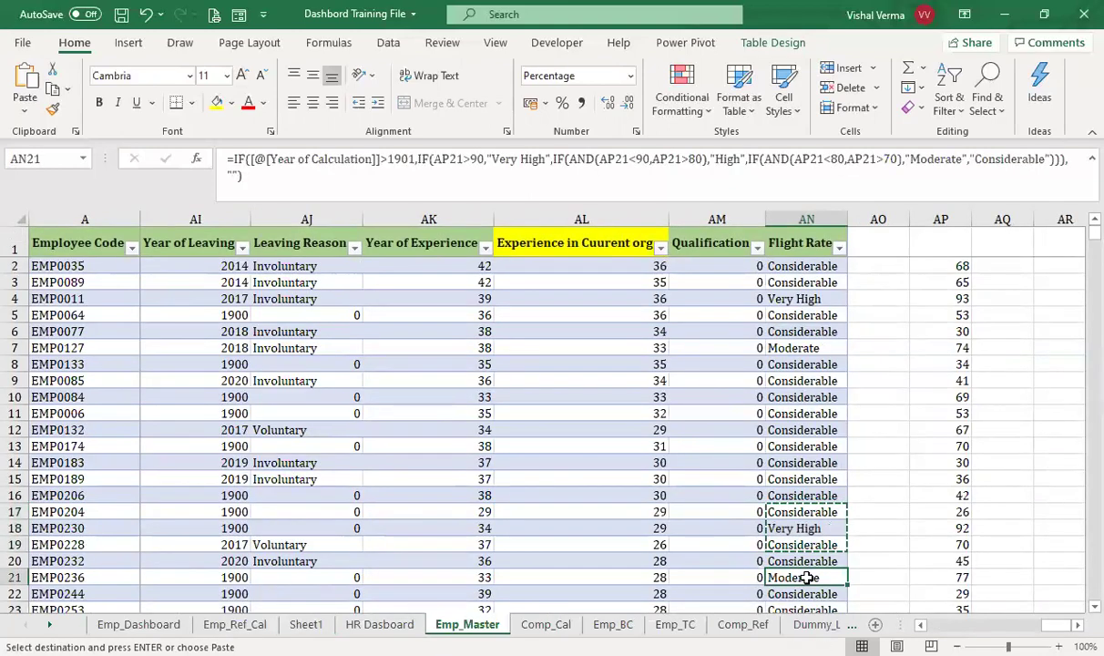
pyautogui.click(306, 624)
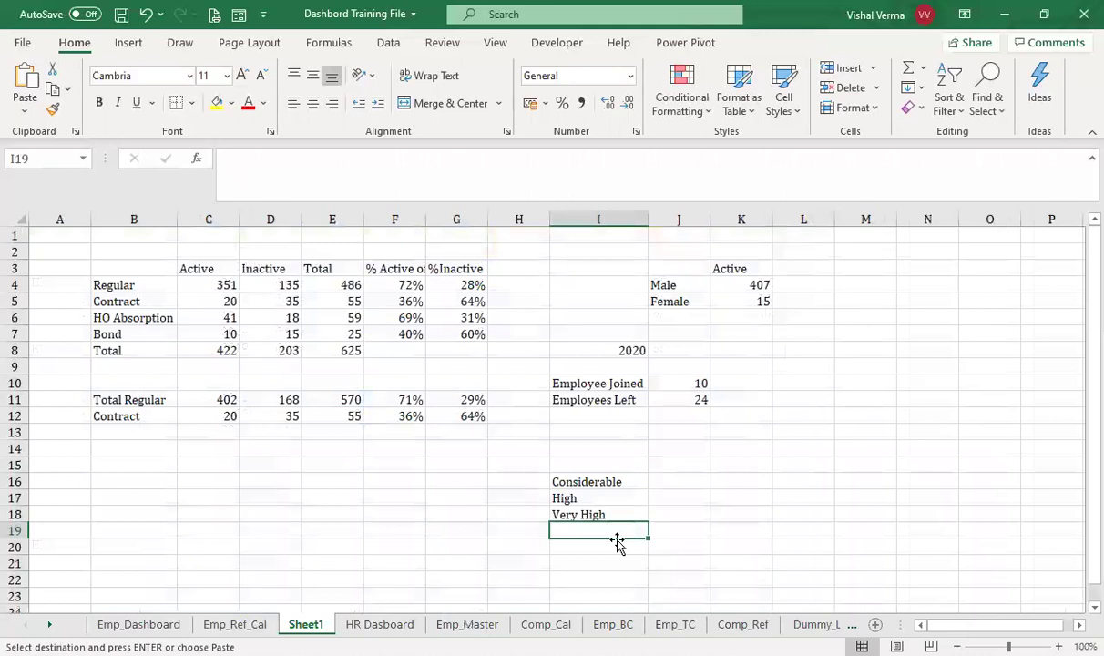
pyautogui.rightClick(594, 528)
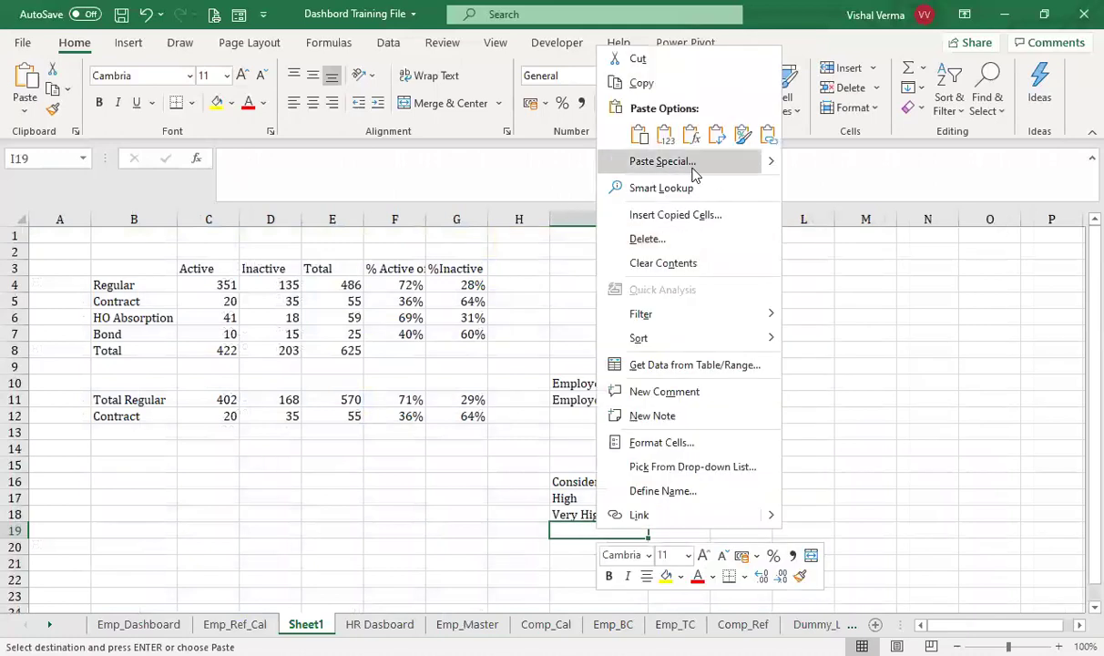
pyautogui.click(664, 137)
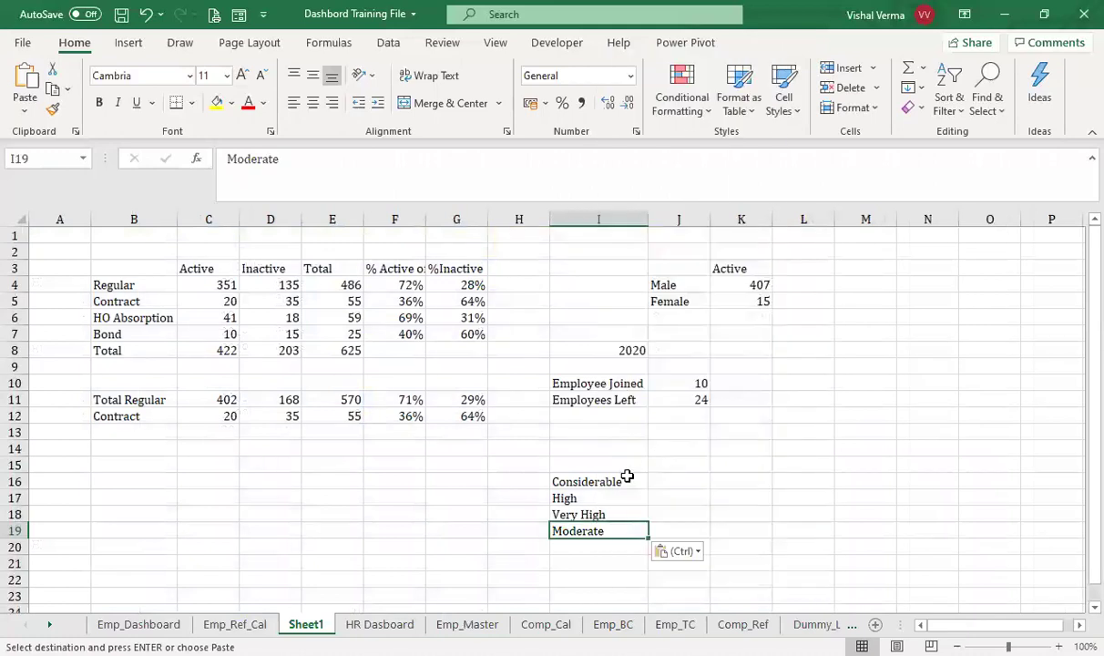
# - Move the Very High label from I18 to I15 at the head of the rating list
pyautogui.click(593, 512)
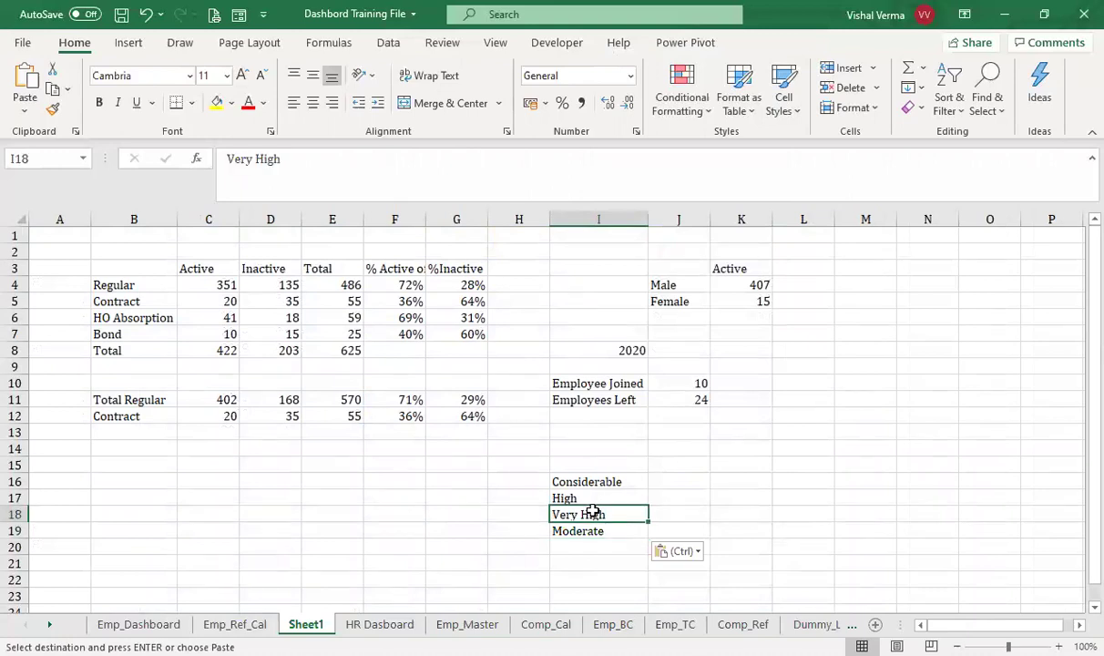
pyautogui.hotkey('ctrl', 'c')
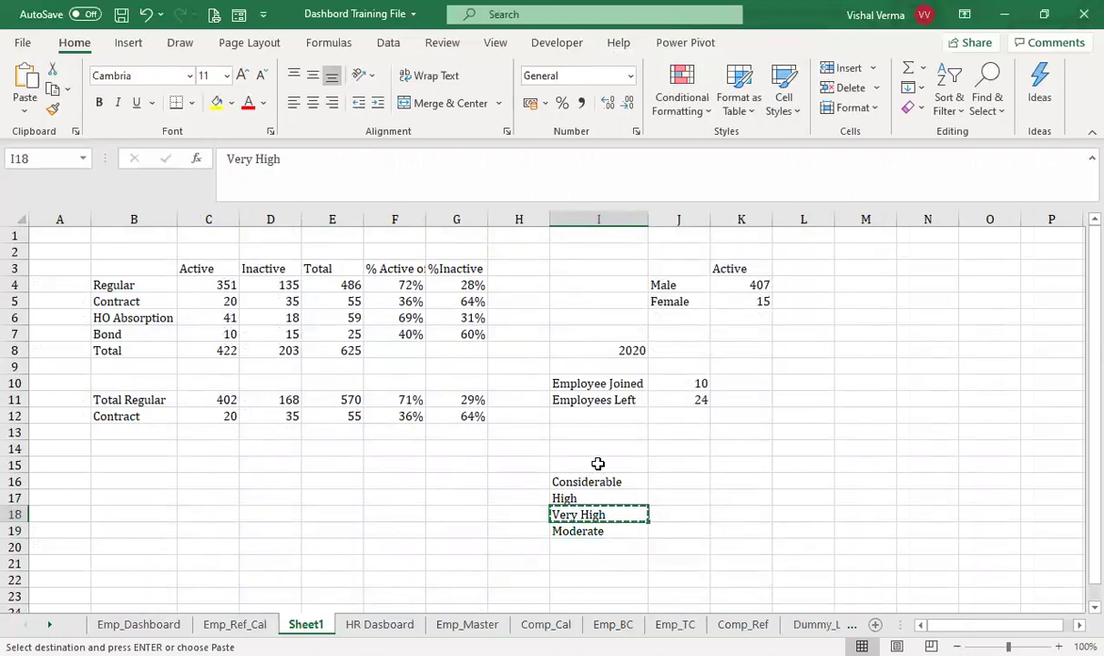
pyautogui.click(598, 465)
pyautogui.hotkey('ctrl', 'v')
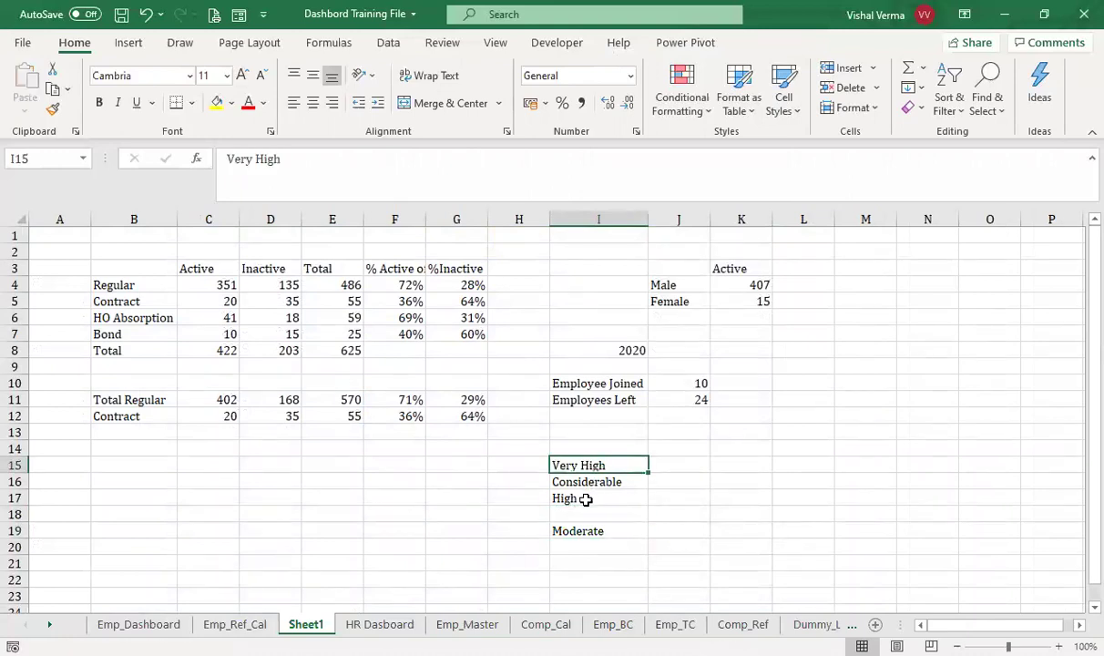
# - Move the Considerable label from I16 to I20 and the High label from I17 to I16
pyautogui.click(597, 483)
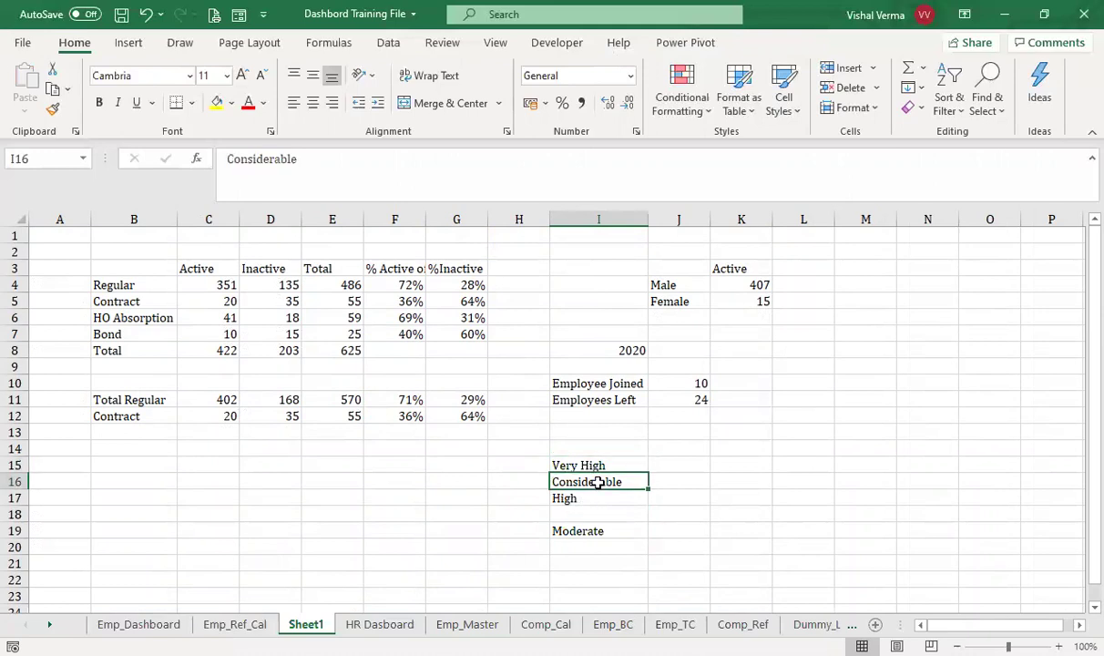
pyautogui.hotkey('ctrl', 'x')
pyautogui.click(600, 548)
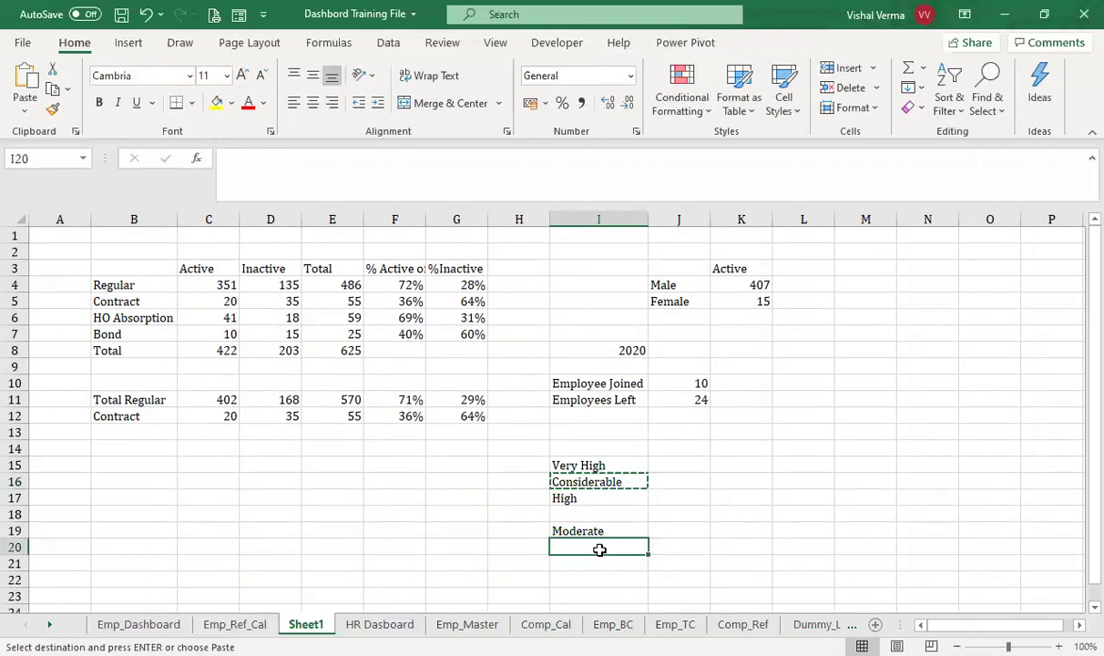
pyautogui.hotkey('ctrl', 'v')
pyautogui.click(586, 495)
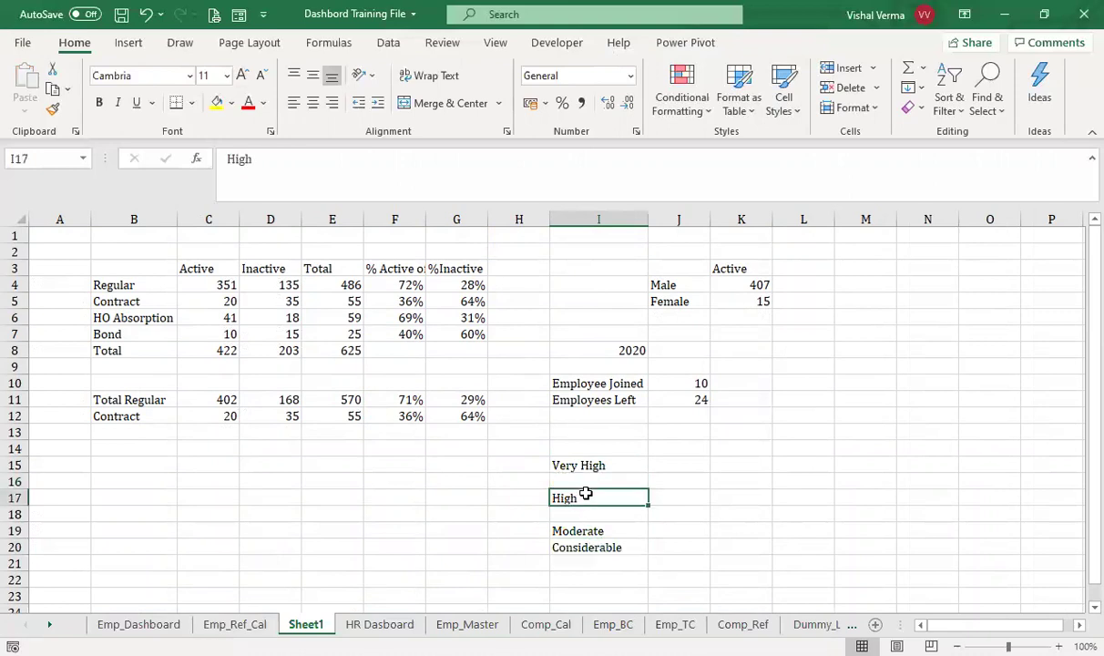
pyautogui.hotkey('ctrl', 'x')
pyautogui.click(586, 480)
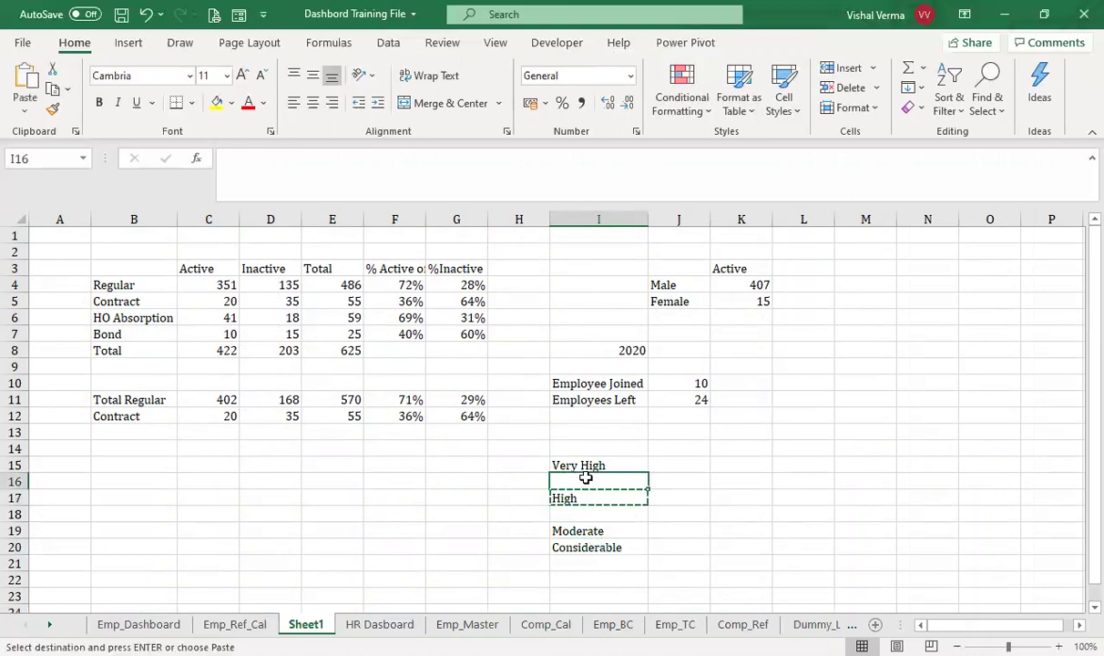
pyautogui.hotkey('ctrl', 'v')
# - Move the Moderate and Considerable labels from I19:I20 up to I17:I18, directly below High
pyautogui.moveTo(587, 532); pyautogui.dragTo(594, 547)
pyautogui.hotkey('ctrl', 'x')
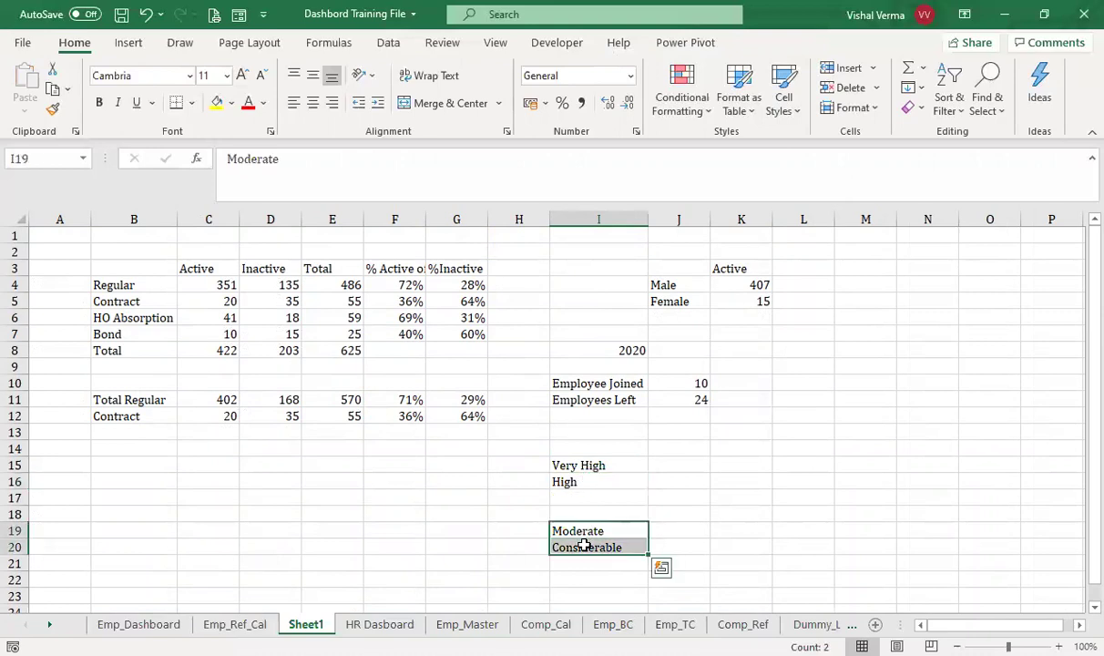
pyautogui.click(585, 500)
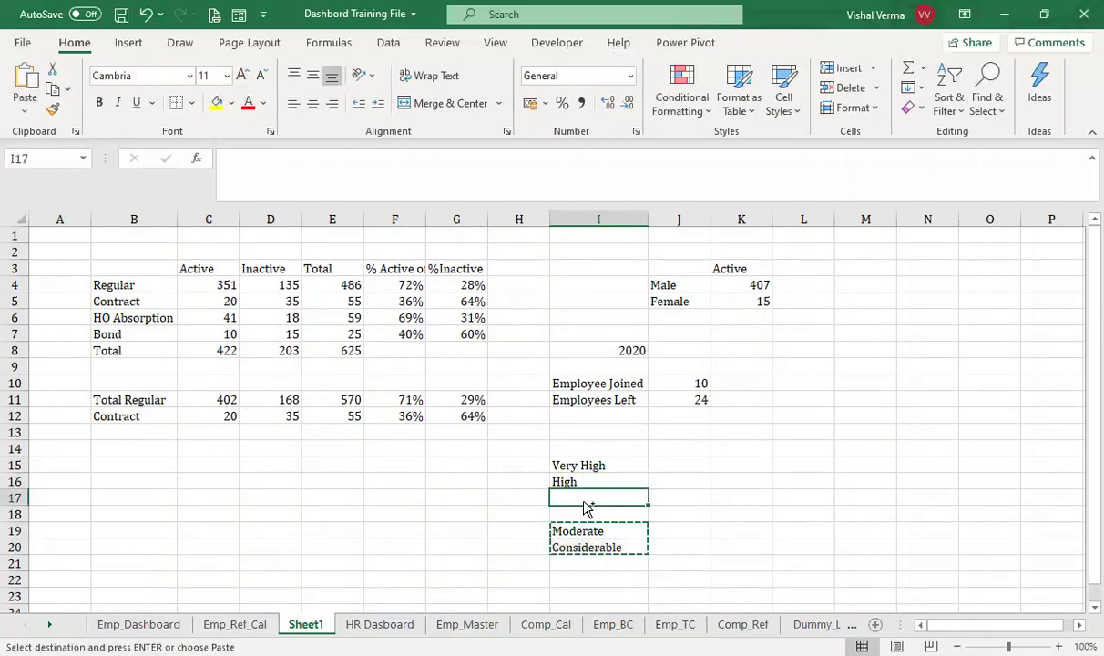
pyautogui.hotkey('ctrl', 'v')
# - Start a COUNTIFS formula in J15 with Emp_Master!$D$2:$D$1498 as the first criteria range and "Active" as its criterion
pyautogui.click(685, 467)
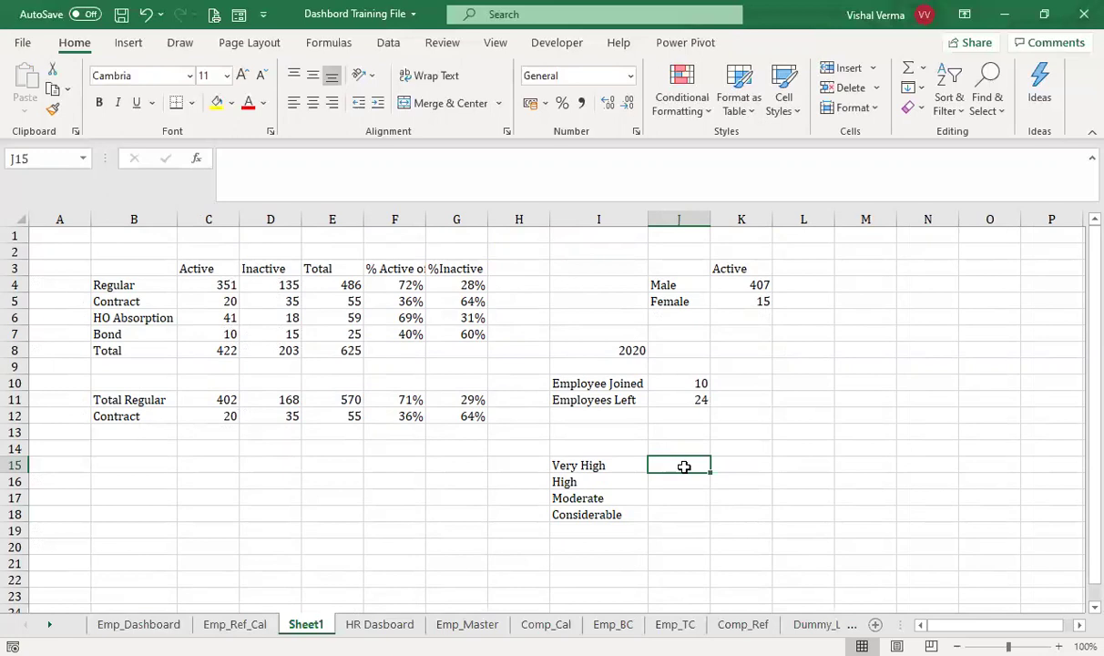
pyautogui.write('=c')
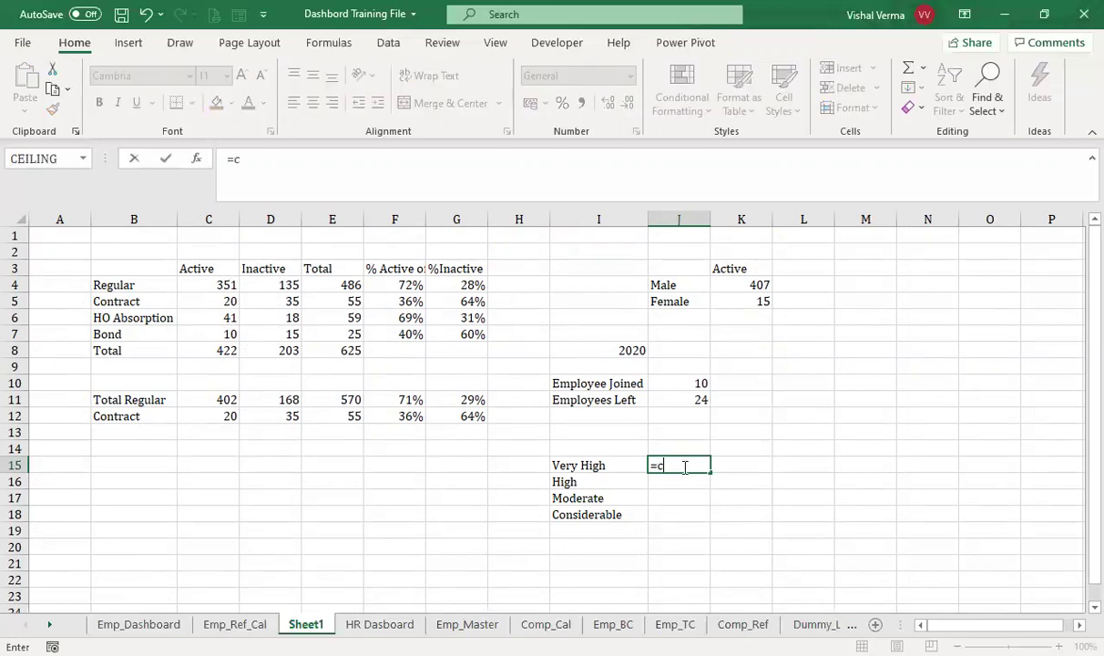
pyautogui.write('OUNTIFS(')
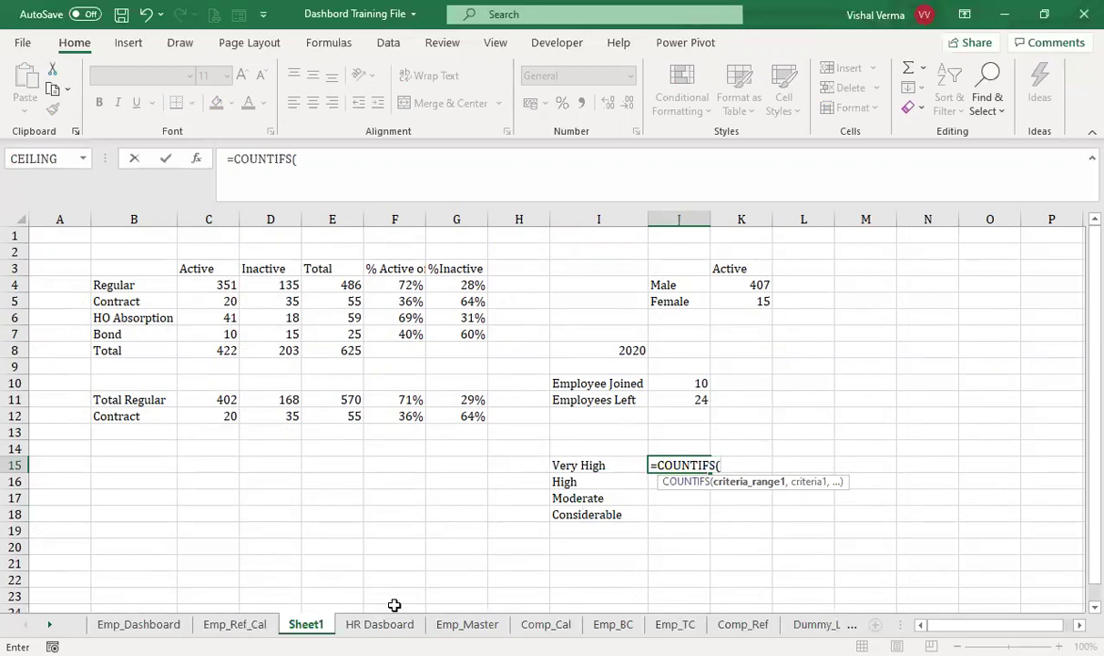
pyautogui.hotkey('ctrl', 'pagedown')
pyautogui.hotkey('ctrl', 'pagedown')
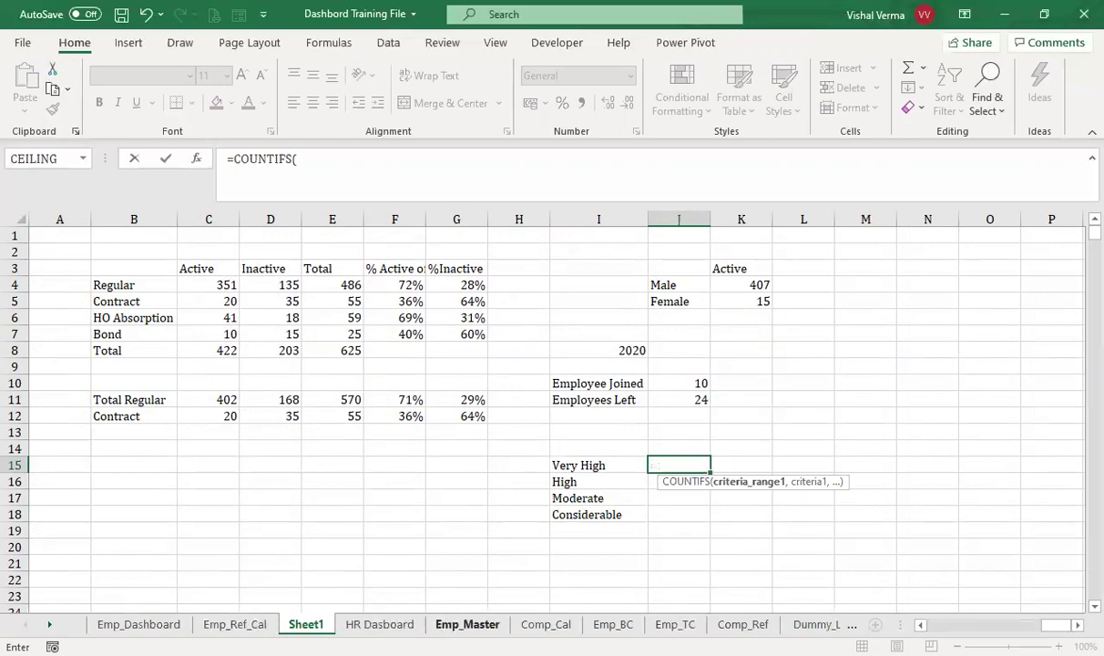
pyautogui.hscroll(-10, 486, 455)
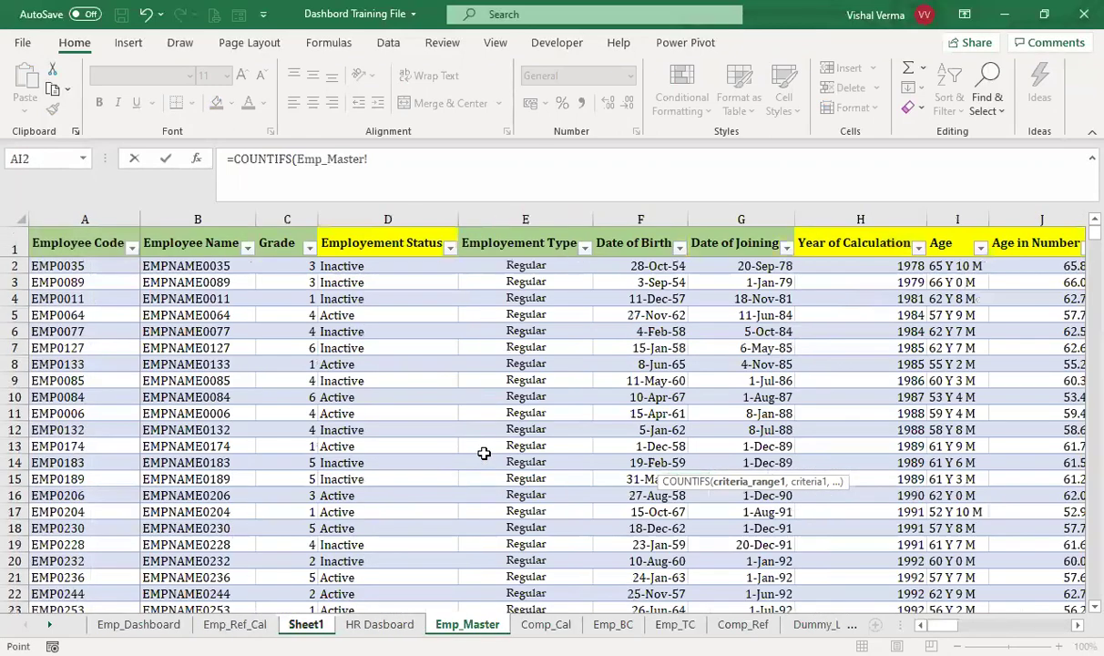
pyautogui.click(406, 264)
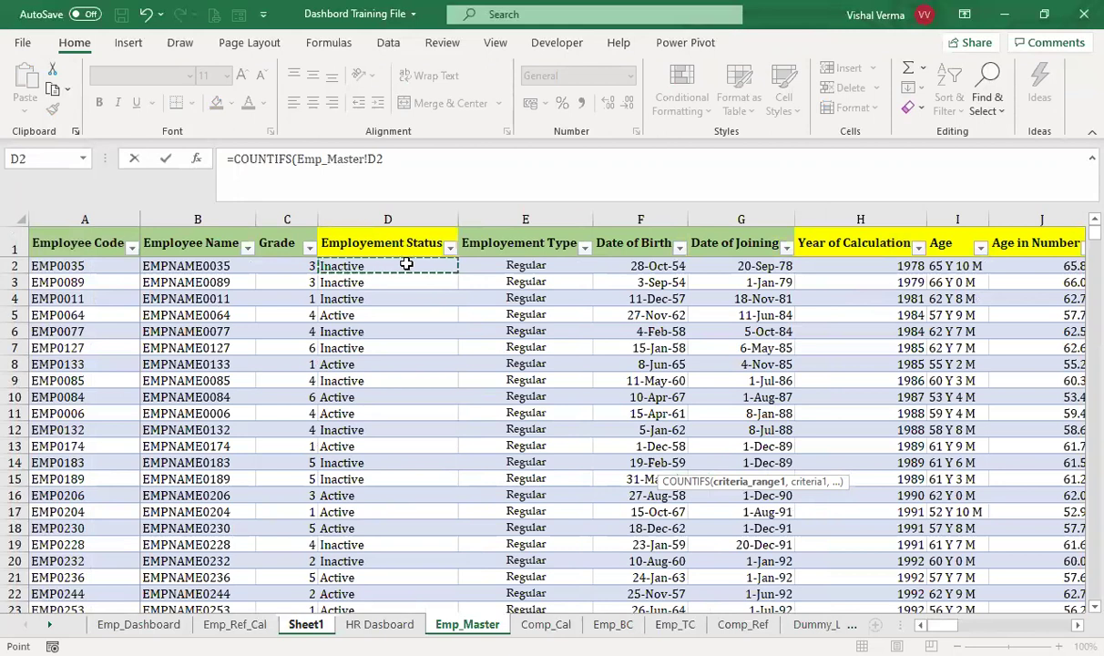
pyautogui.hotkey('ctrl', 'shift', 'Down')
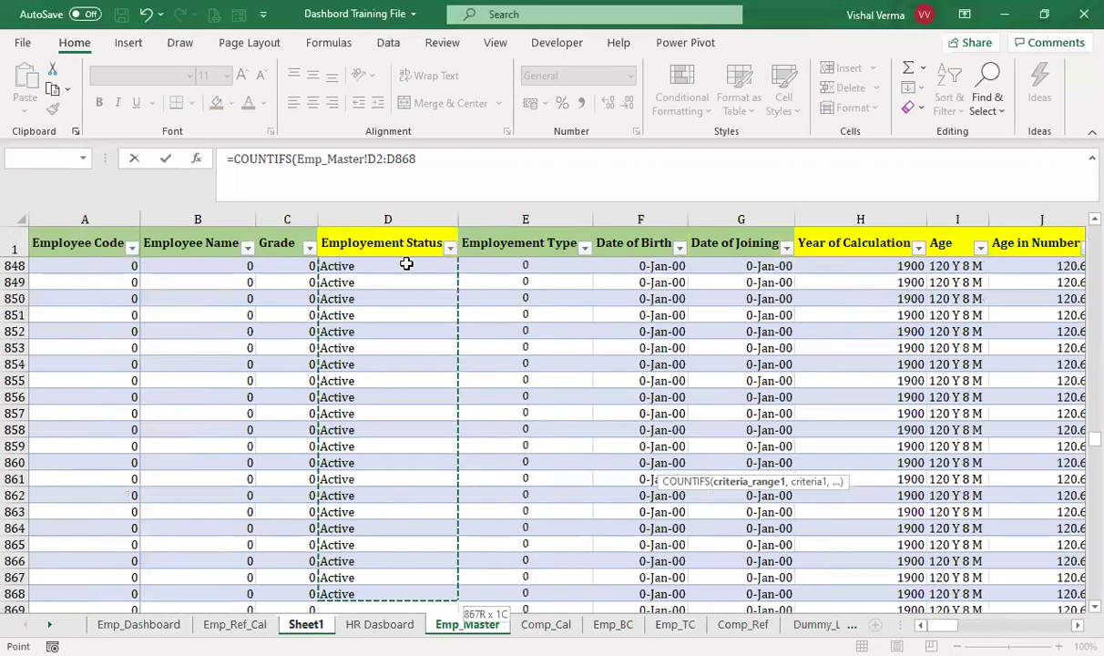
pyautogui.hotkey('ctrl', 'shift', 'Down')
pyautogui.hotkey('shift', 'Up')
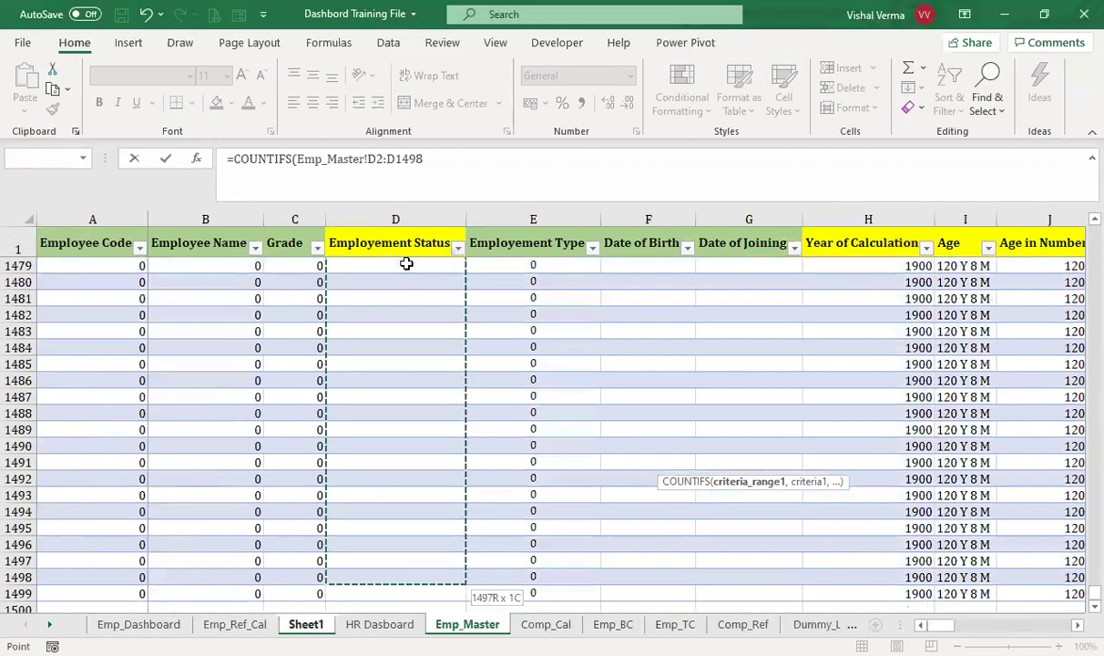
pyautogui.write(',"Active')
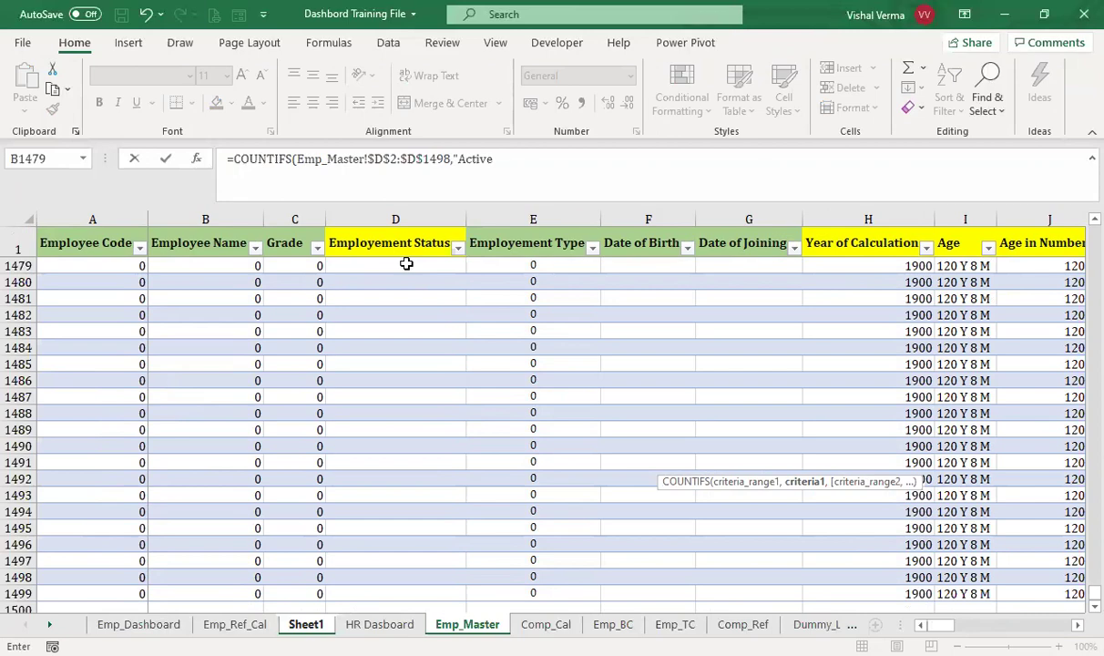
pyautogui.write('",')
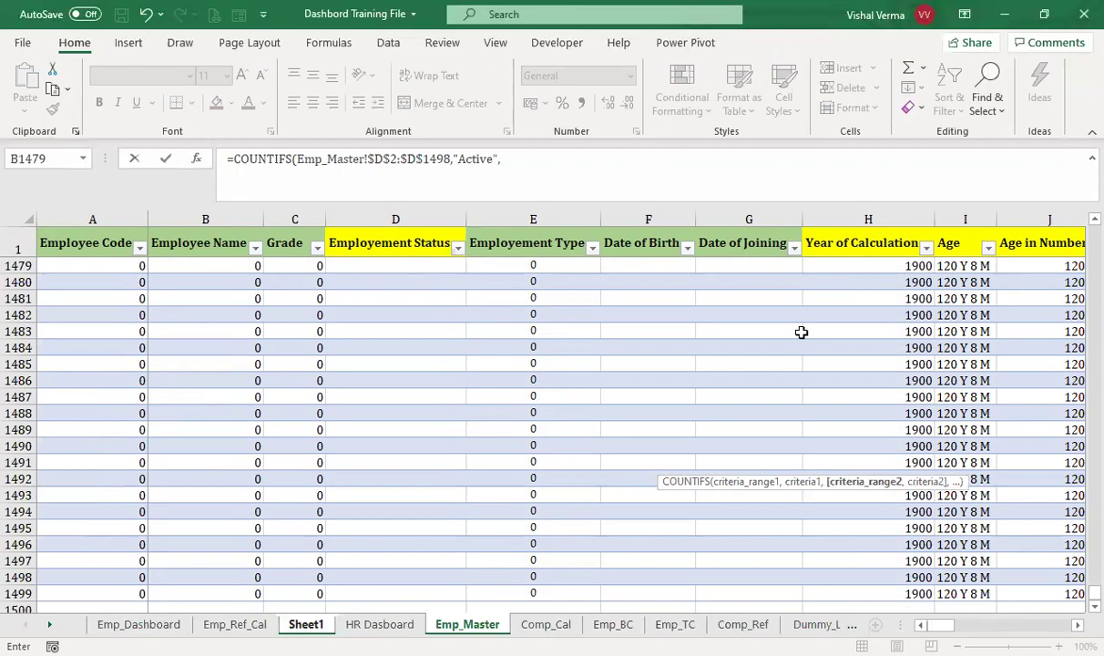
# - Add the Flight Rate range Emp_Master!$AN$2:$AN$1498 as the second criteria range of the COUNTIFS formula
pyautogui.hscroll(15, 801, 330)
pyautogui.hscroll(-10, 801, 331)
pyautogui.hscroll(-5, 801, 332)
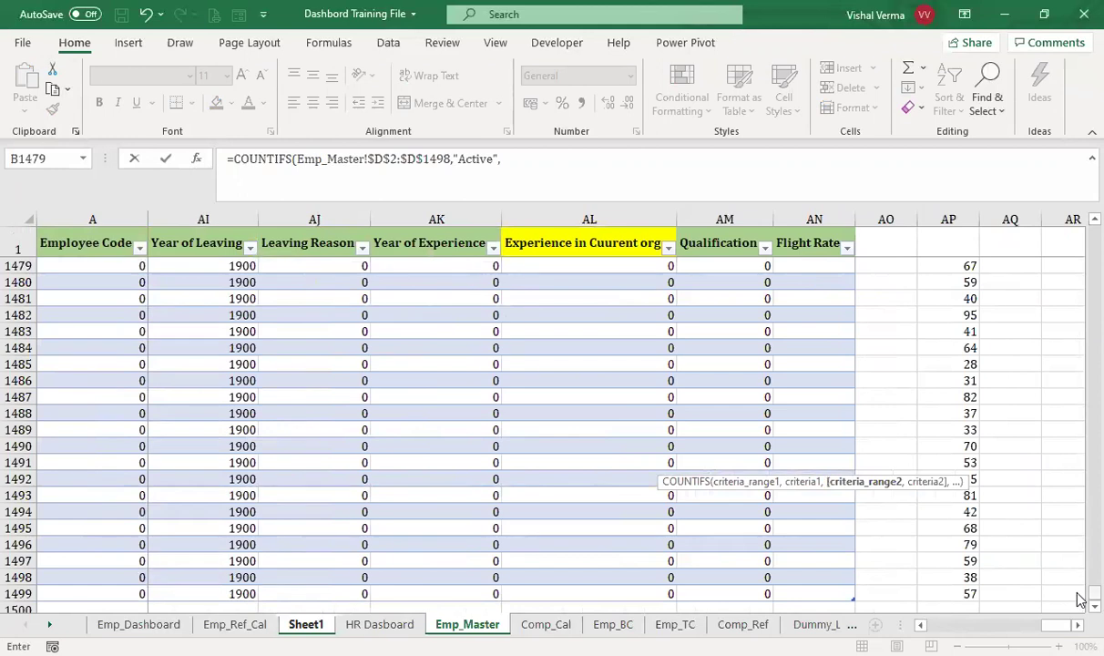
pyautogui.moveTo(1095, 592); pyautogui.dragTo(1095, 235)
pyautogui.click(801, 261)
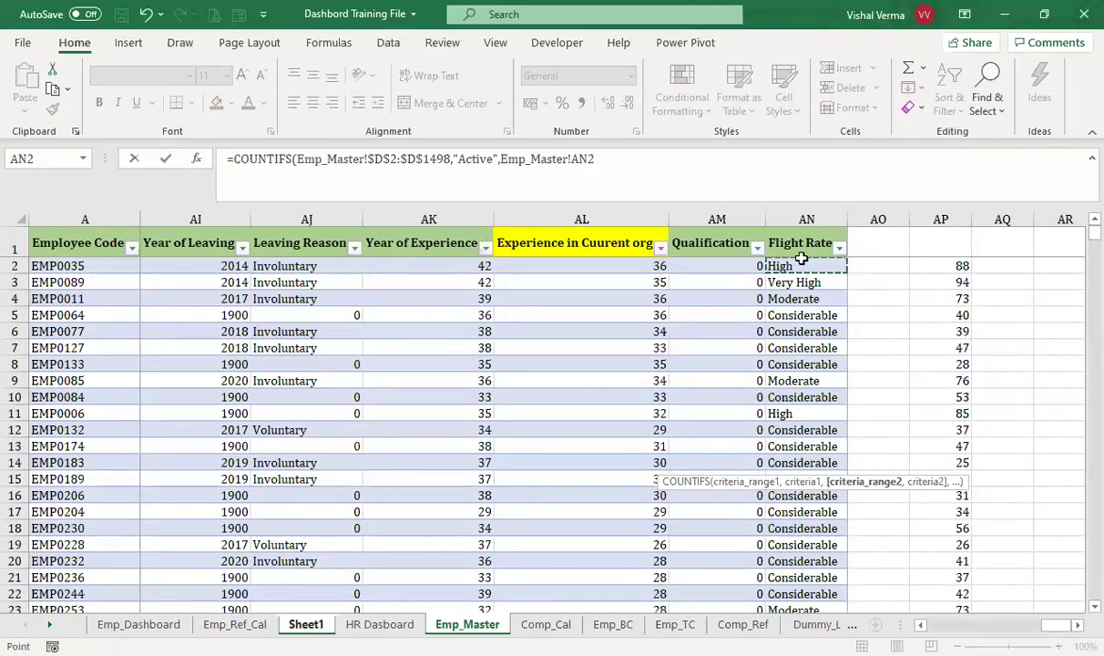
pyautogui.hotkey('ctrl', 'shift', 'Down')
pyautogui.press('F4')
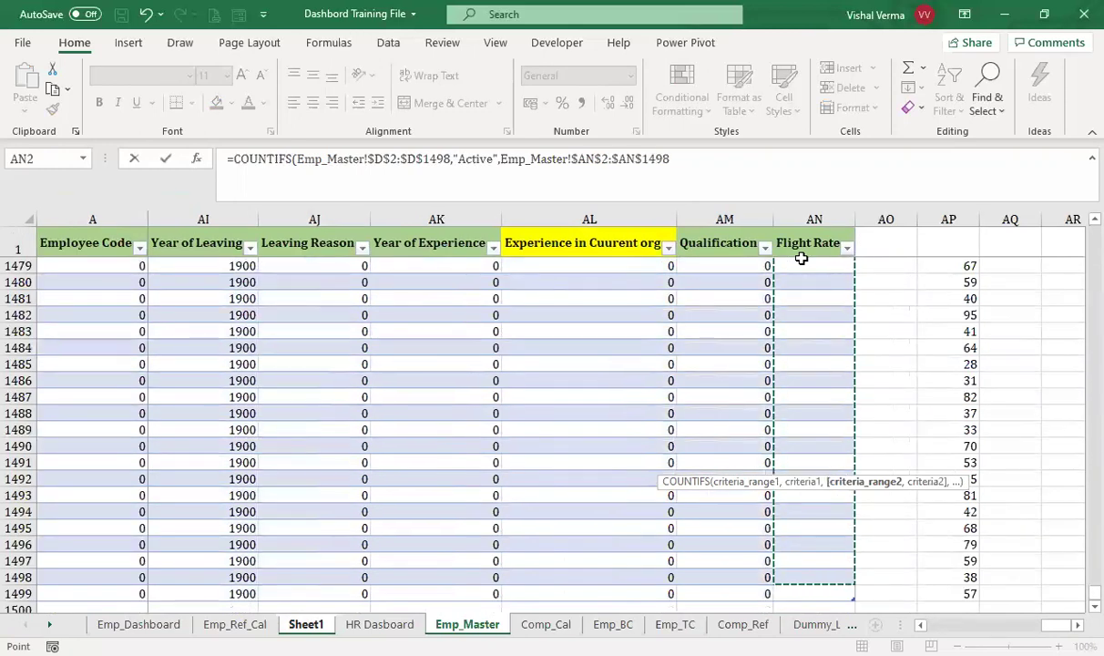
pyautogui.write(',')
# - Complete the COUNTIFS formula with Sheet1!$I15 as the second criterion and fill it down from J15 to J18
pyautogui.click(316, 623)
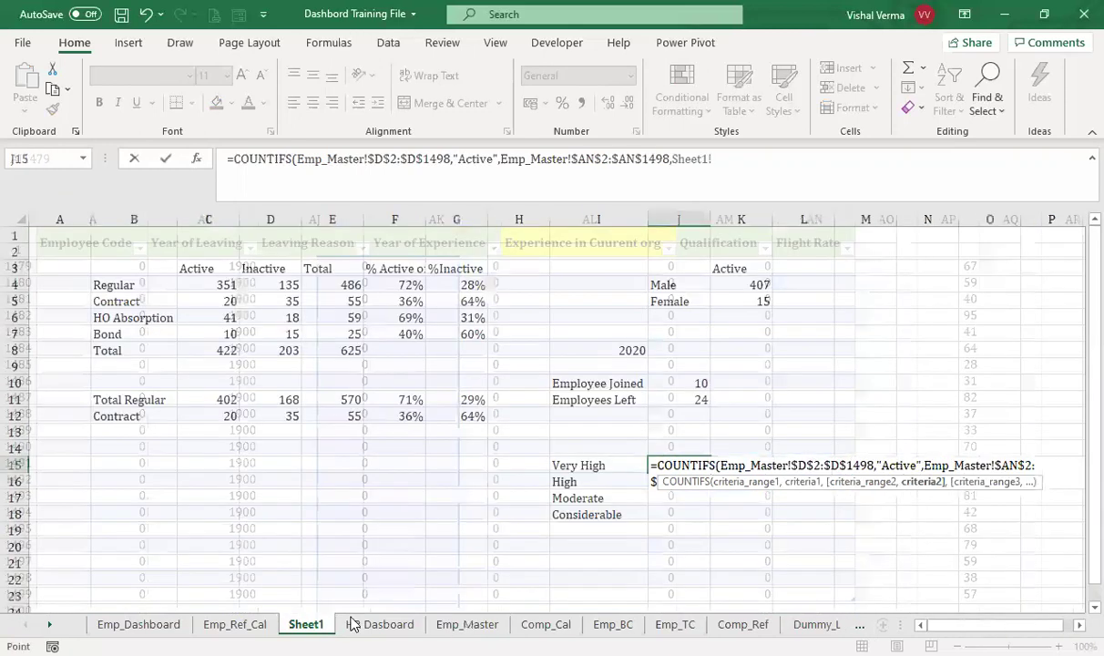
pyautogui.click(608, 467)
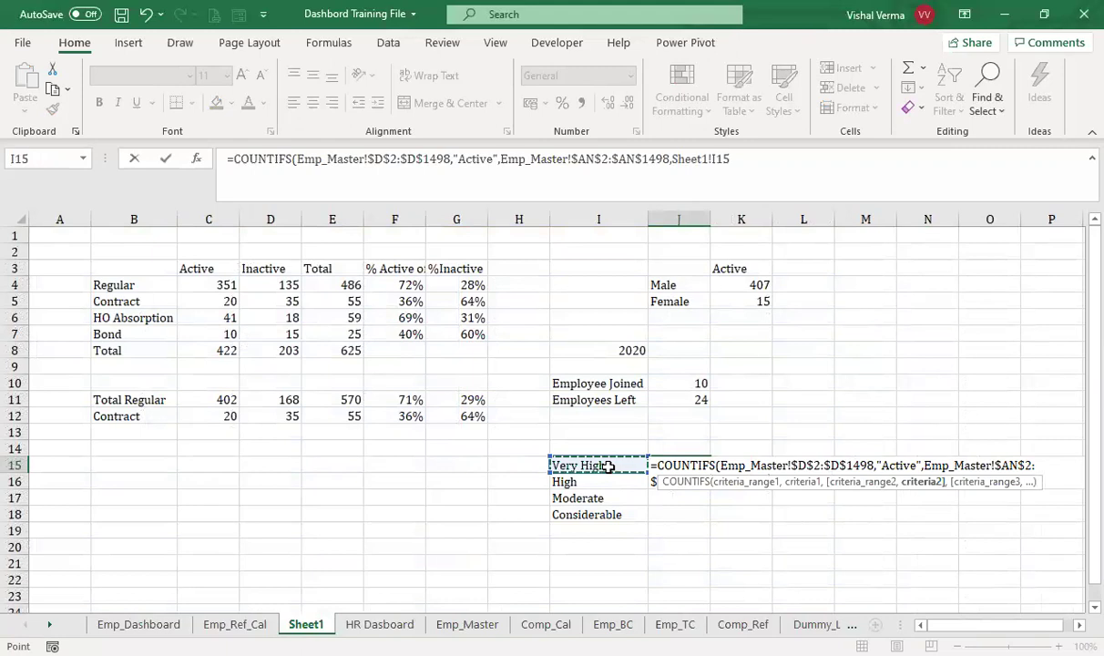
pyautogui.press('F4')
pyautogui.press('F4')
pyautogui.press('F4')
pyautogui.press('Return')
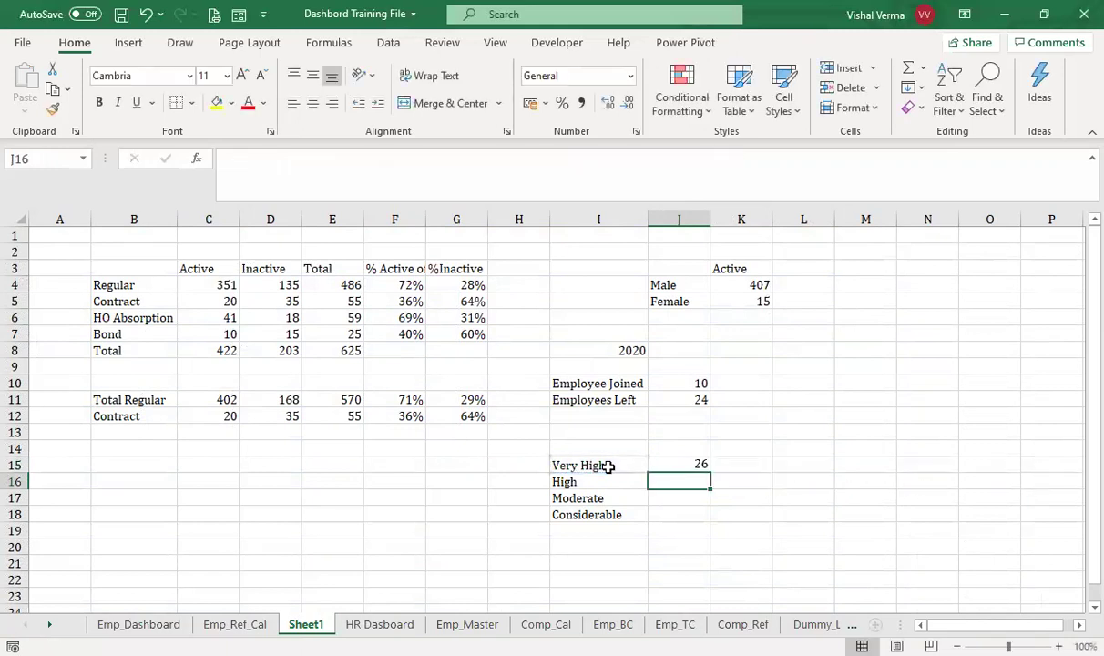
pyautogui.click(688, 466)
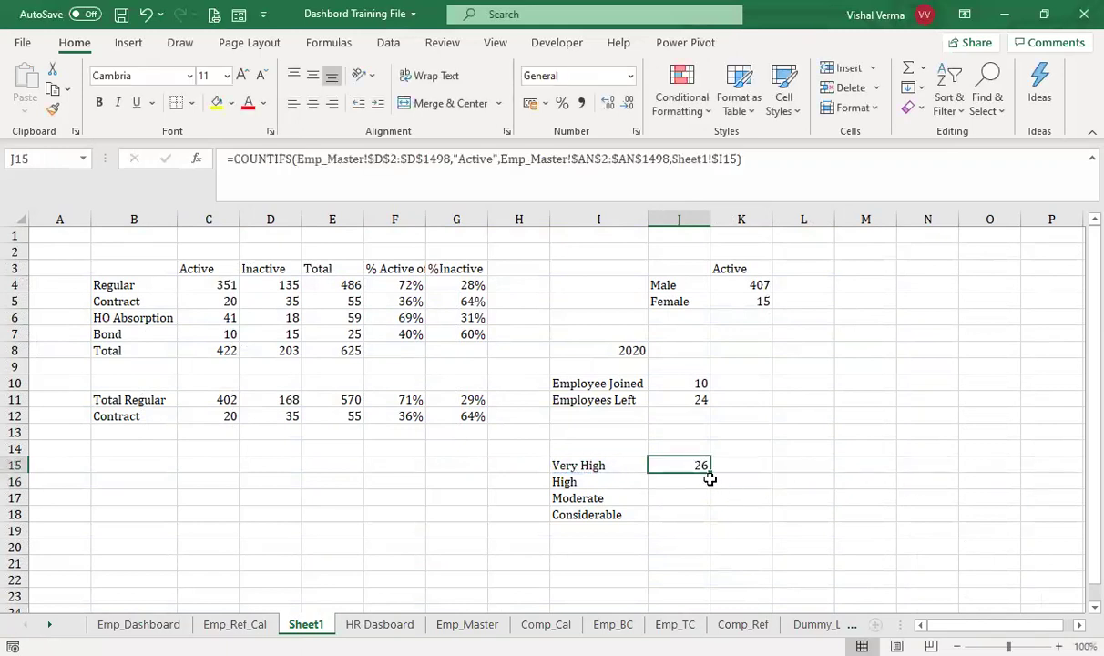
pyautogui.moveTo(710, 473); pyautogui.dragTo(710, 524)
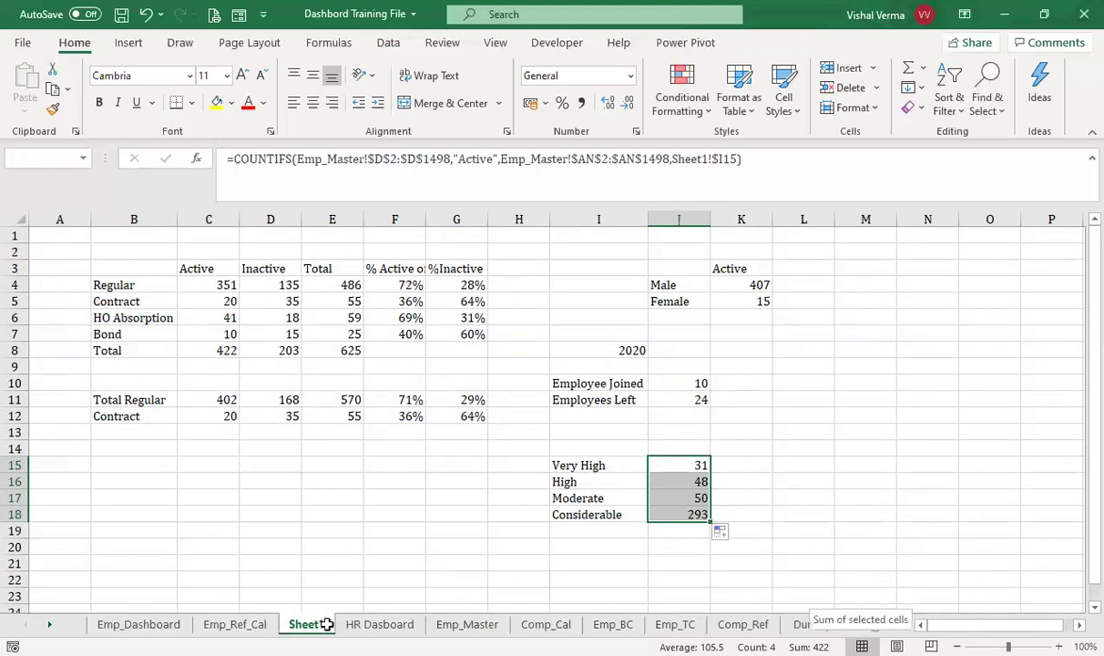
# - On the HR Dasboard sheet, open the icon library for inserting icons and browse to the People category
pyautogui.click(380, 624)
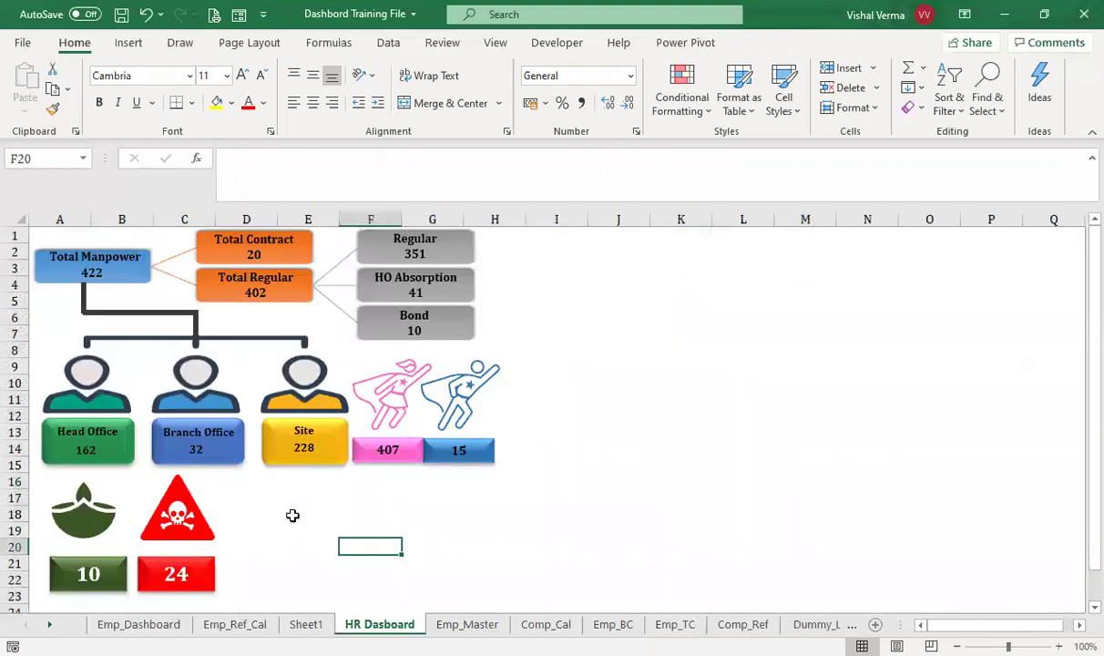
pyautogui.click(674, 448)
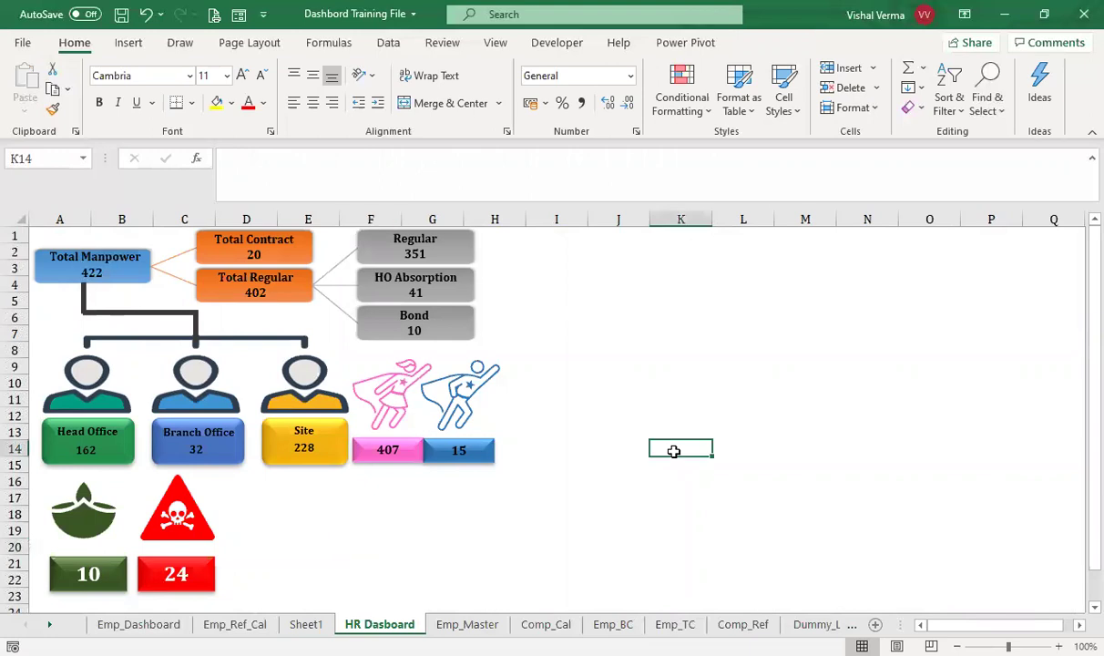
pyautogui.click(127, 44)
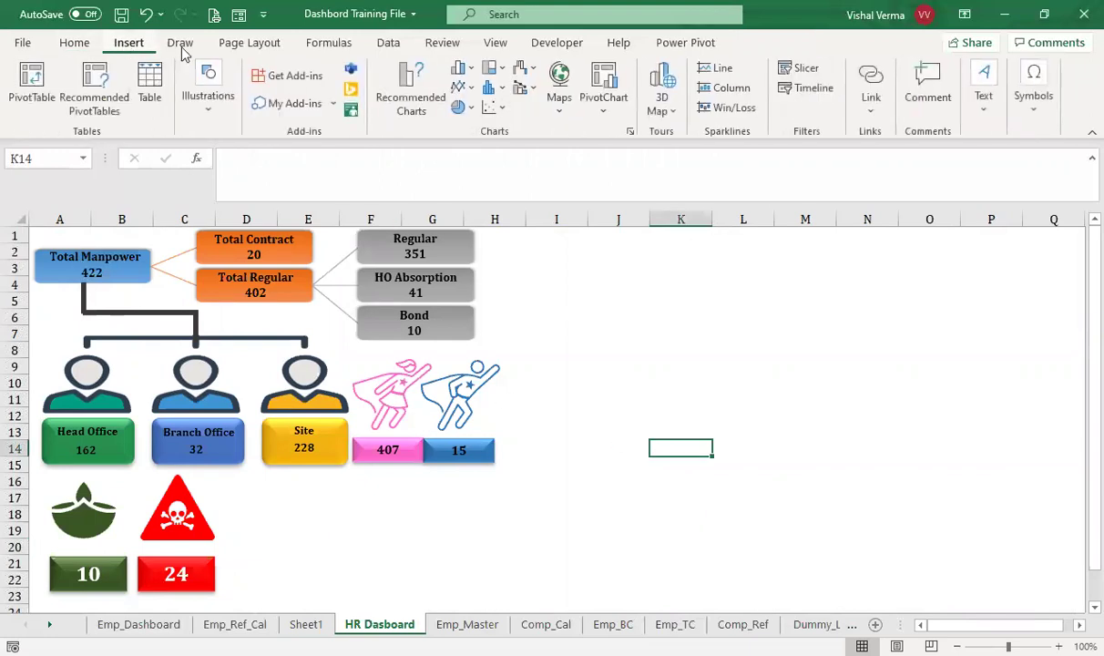
pyautogui.click(208, 102)
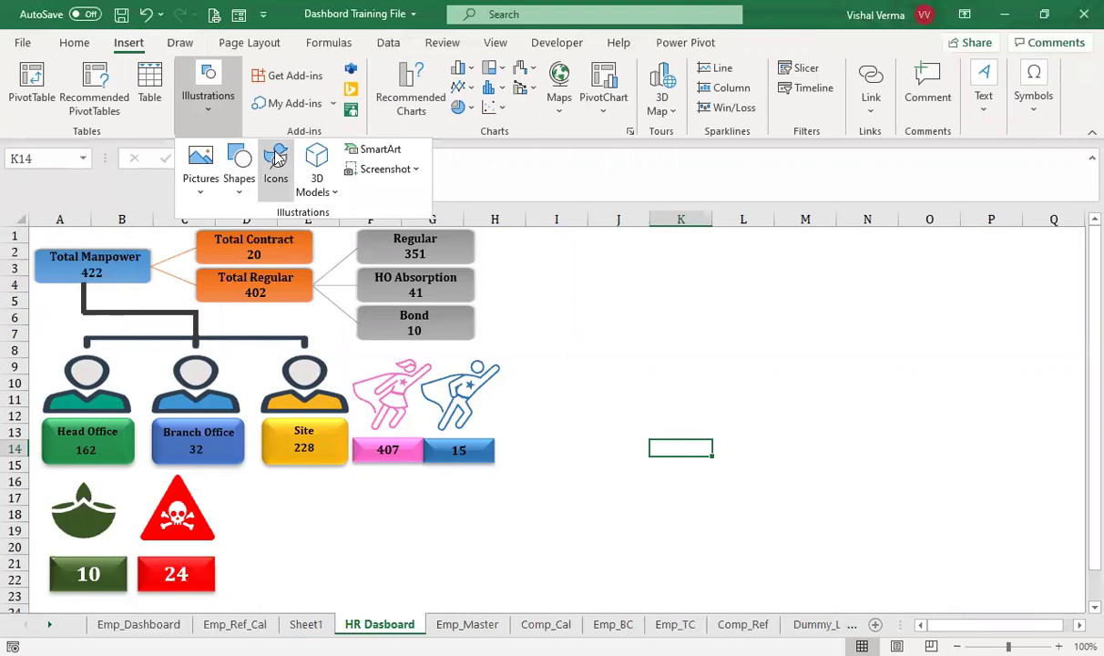
pyautogui.click(276, 162)
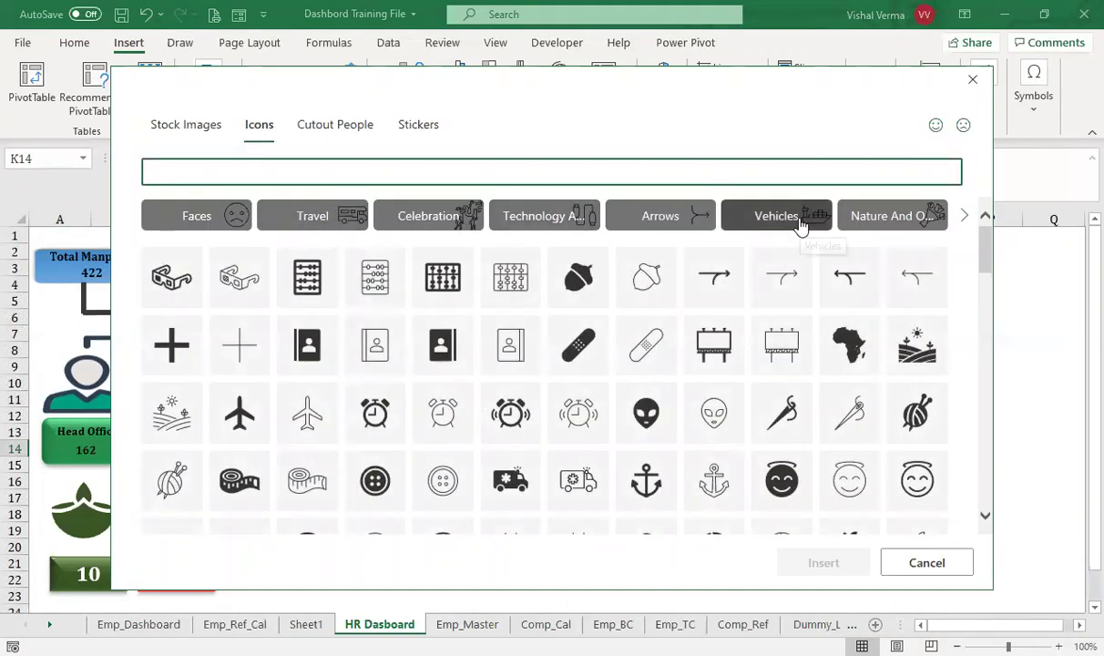
pyautogui.click(227, 227)
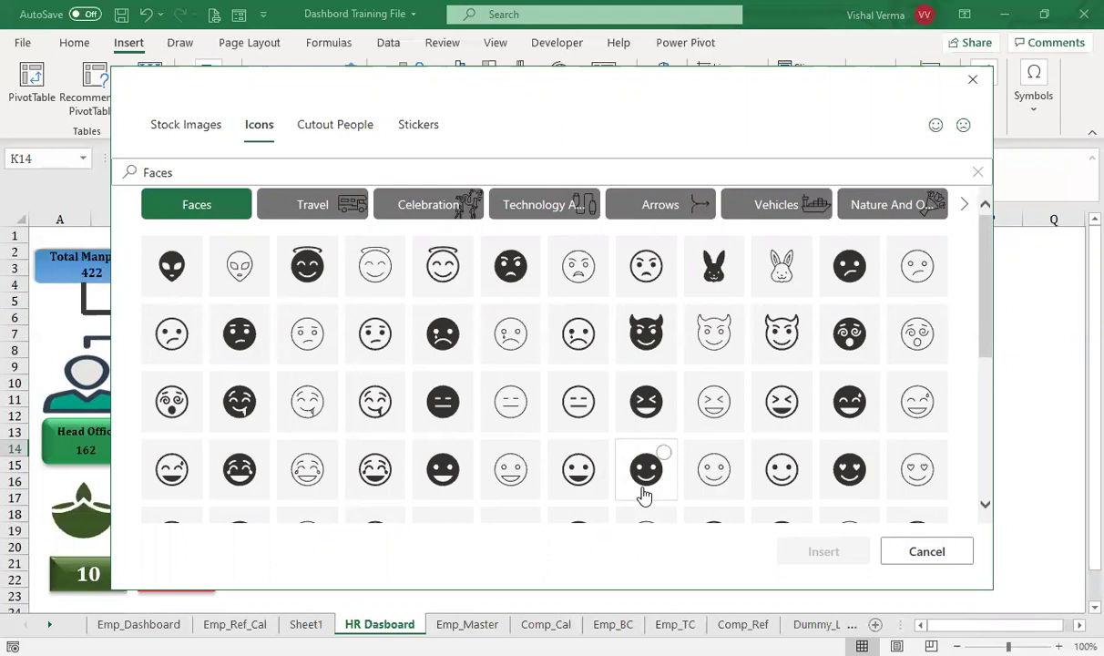
pyautogui.click(966, 206)
pyautogui.click(966, 208)
pyautogui.click(965, 207)
pyautogui.click(756, 208)
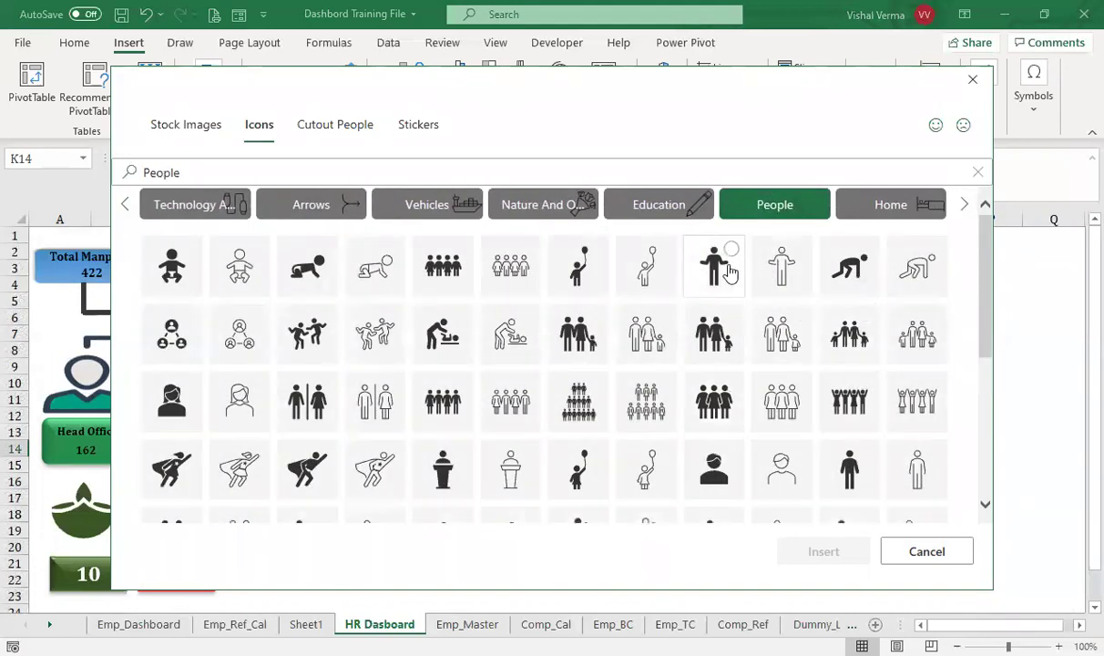
# - Insert four solid people icons from the library: standing with open arms, crawling, running and walking
pyautogui.click(729, 271)
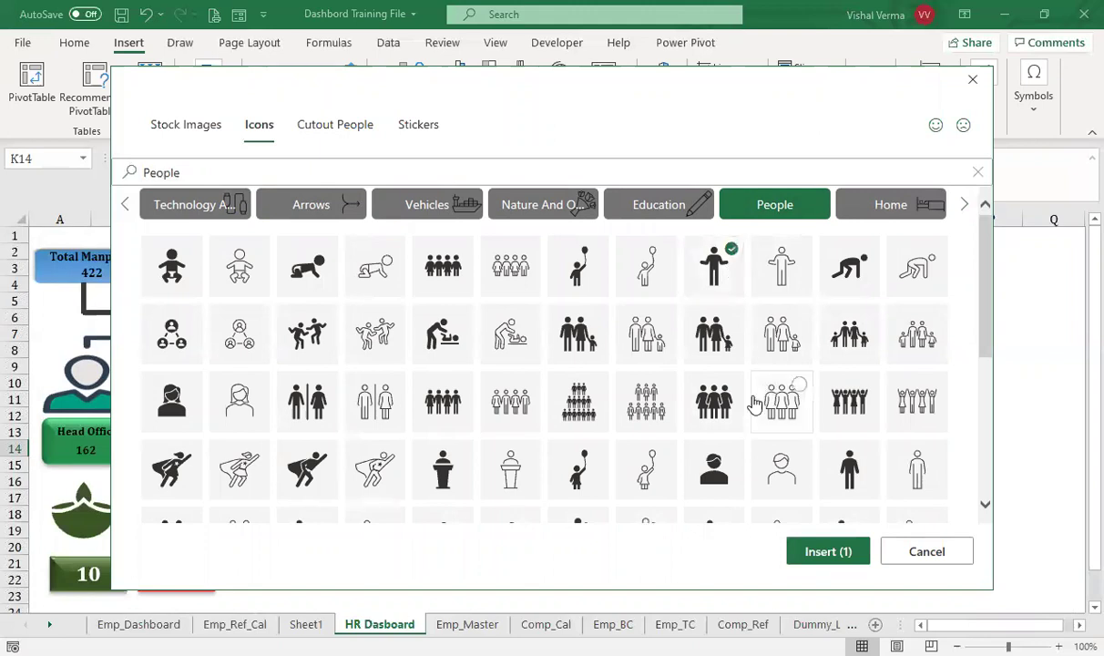
pyautogui.click(863, 273)
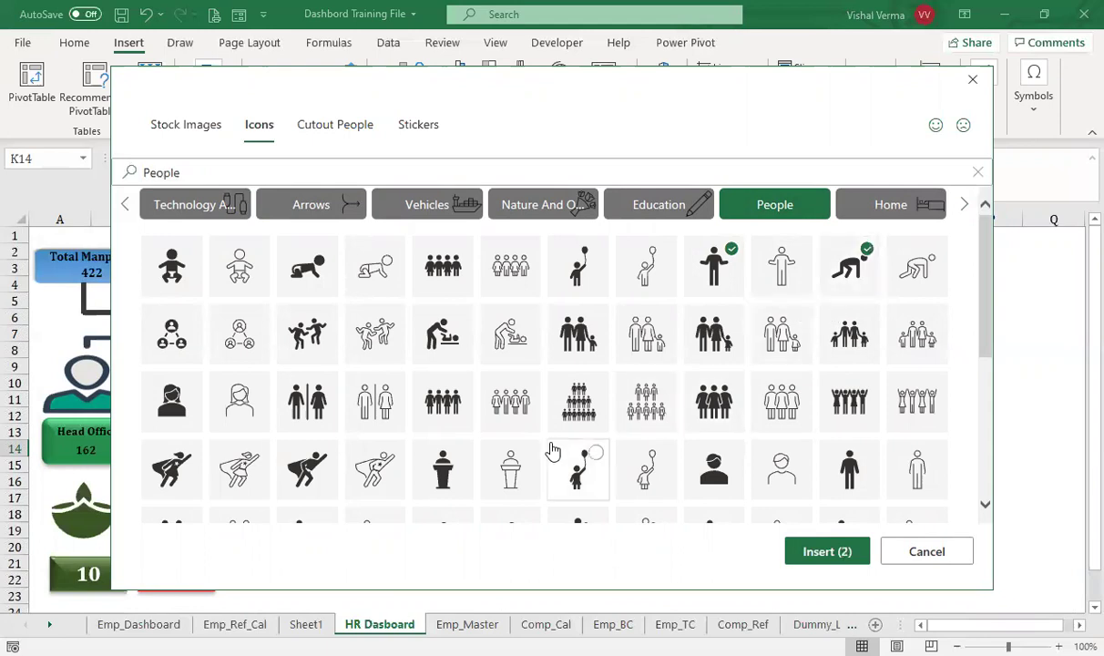
pyautogui.scroll(-2, 553, 452)
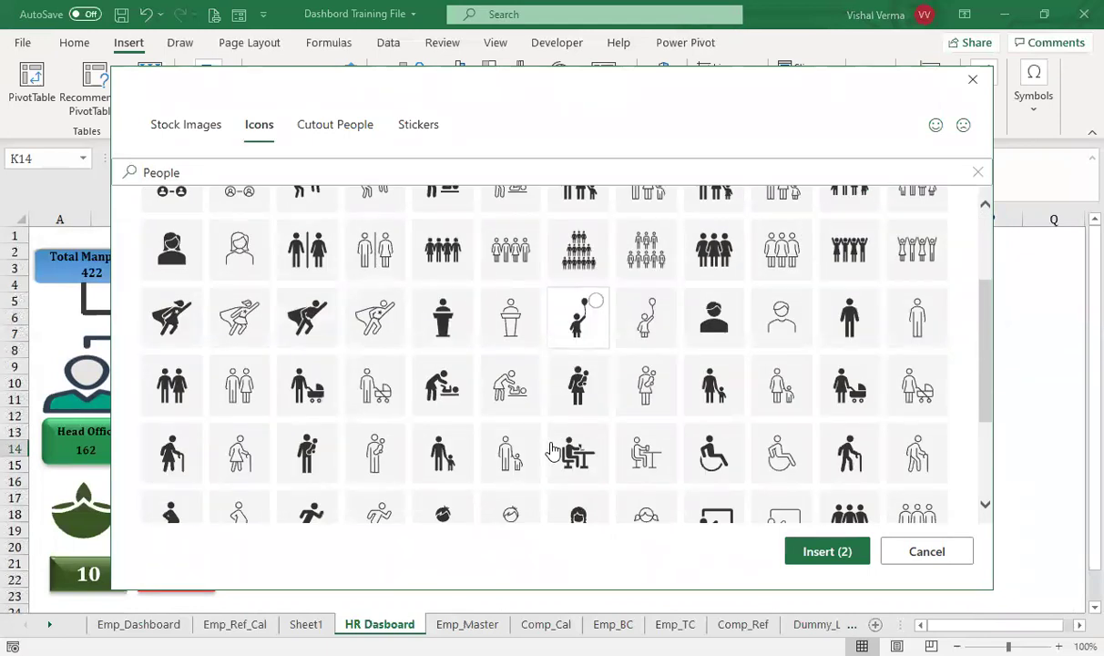
pyautogui.scroll(-2, 553, 452)
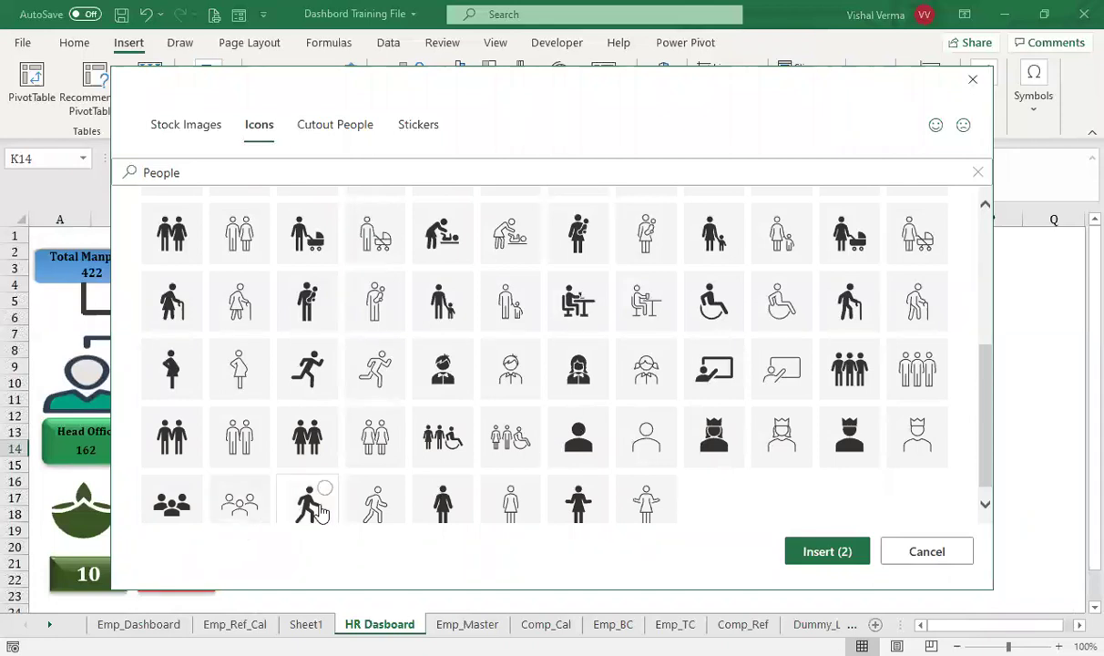
pyautogui.click(308, 369)
pyautogui.click(314, 508)
pyautogui.scroll(5, 582, 442)
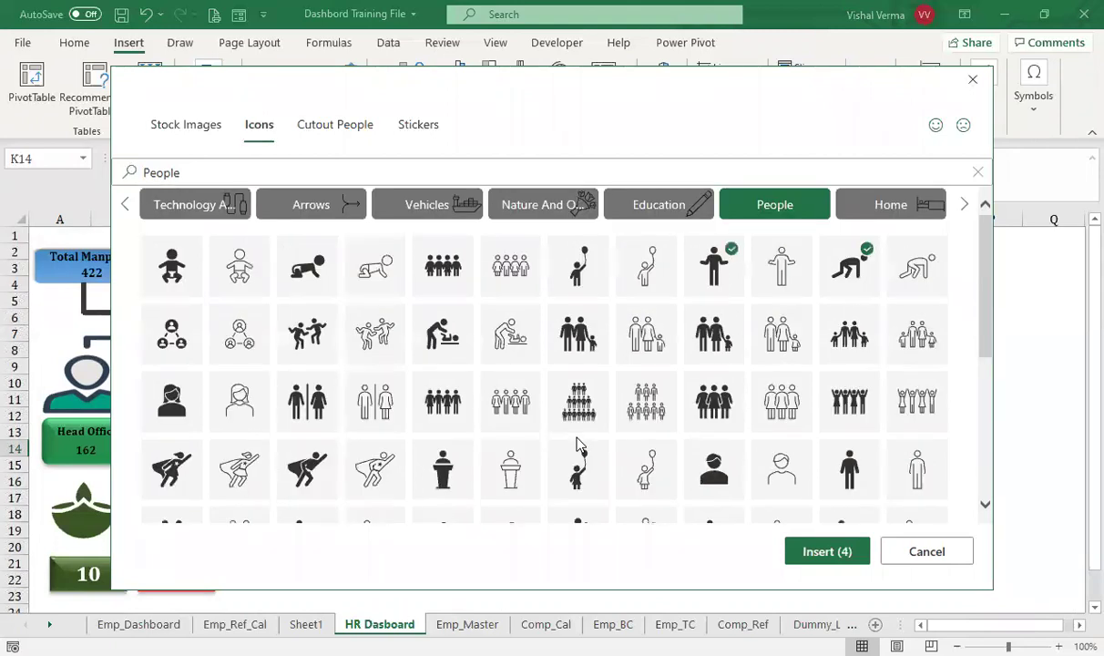
pyautogui.scroll(-10, 578, 445)
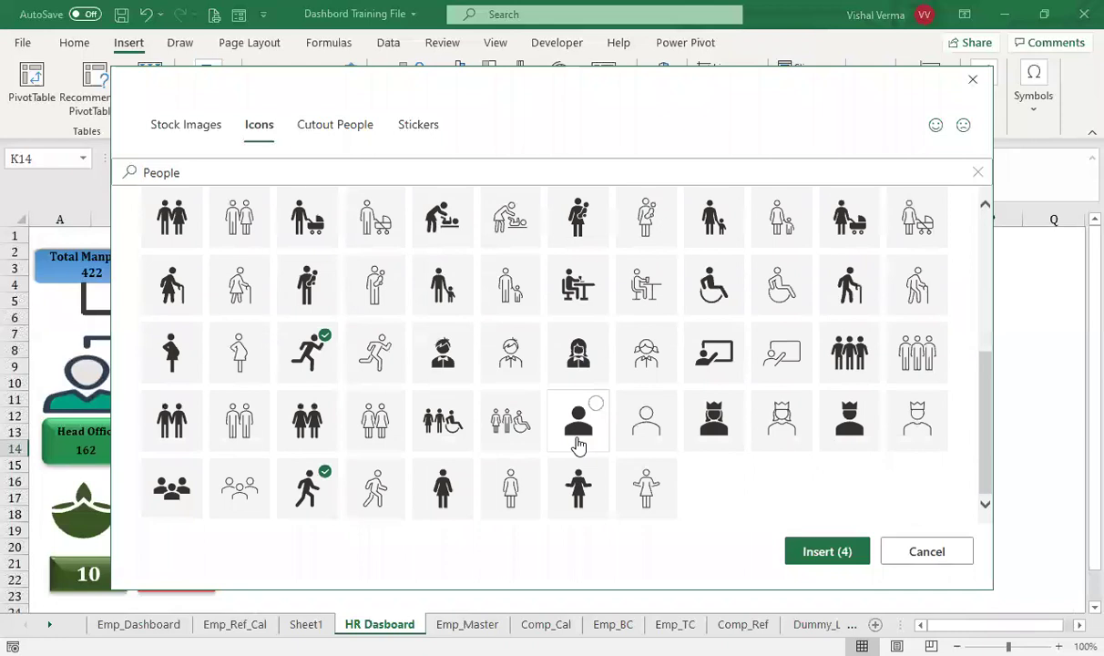
pyautogui.scroll(10, 579, 445)
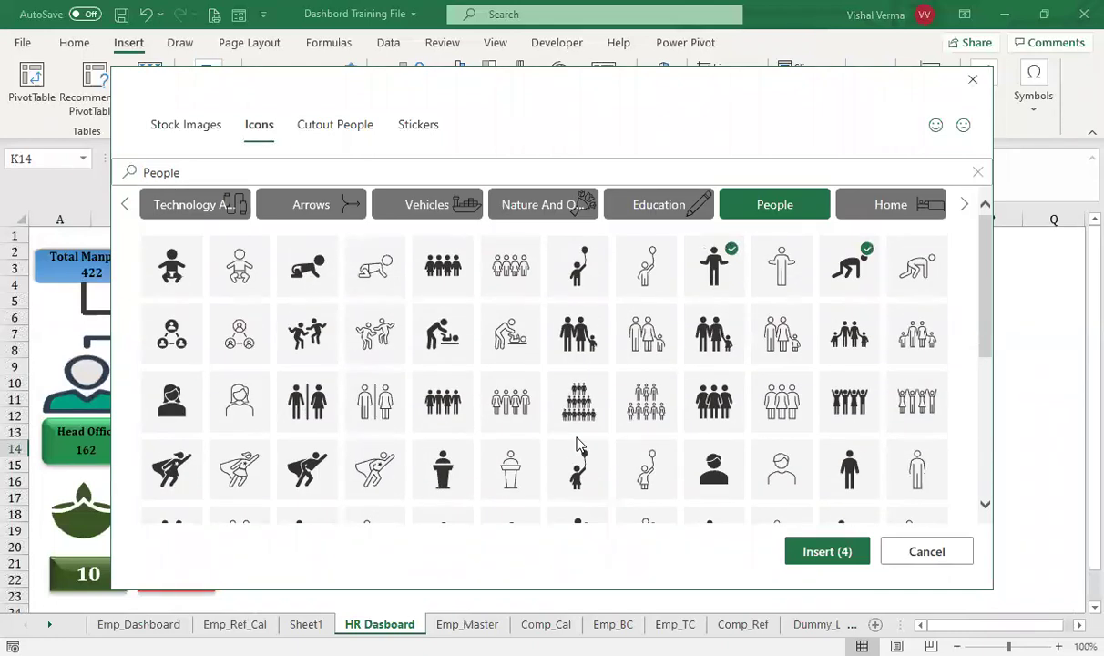
pyautogui.scroll(-2, 578, 445)
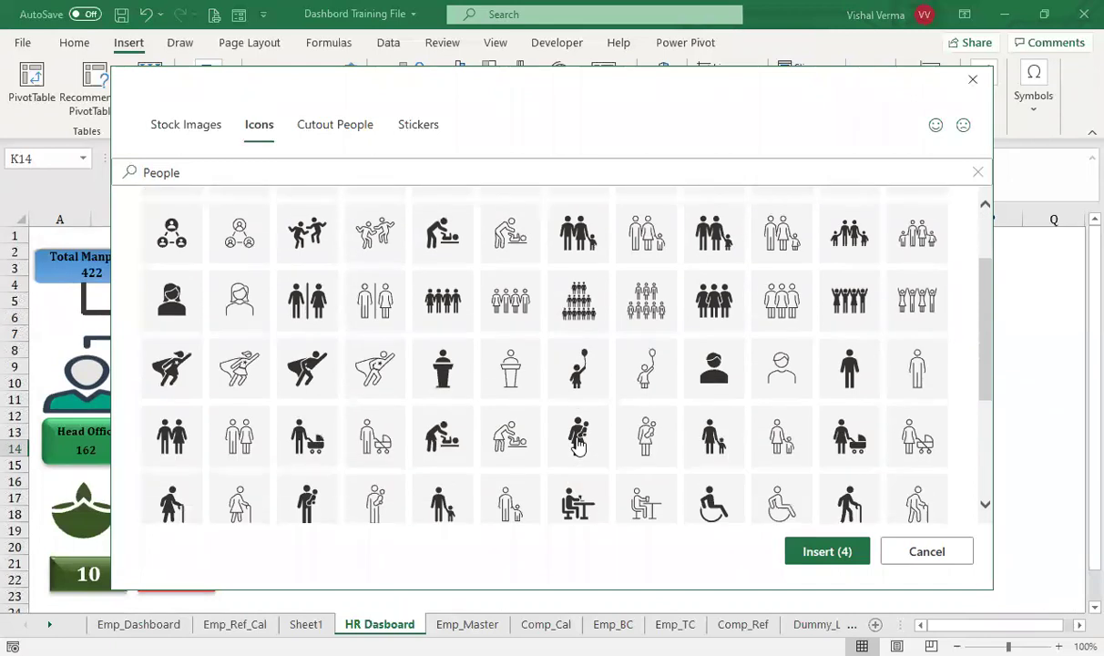
pyautogui.click(826, 551)
pyautogui.click(861, 407)
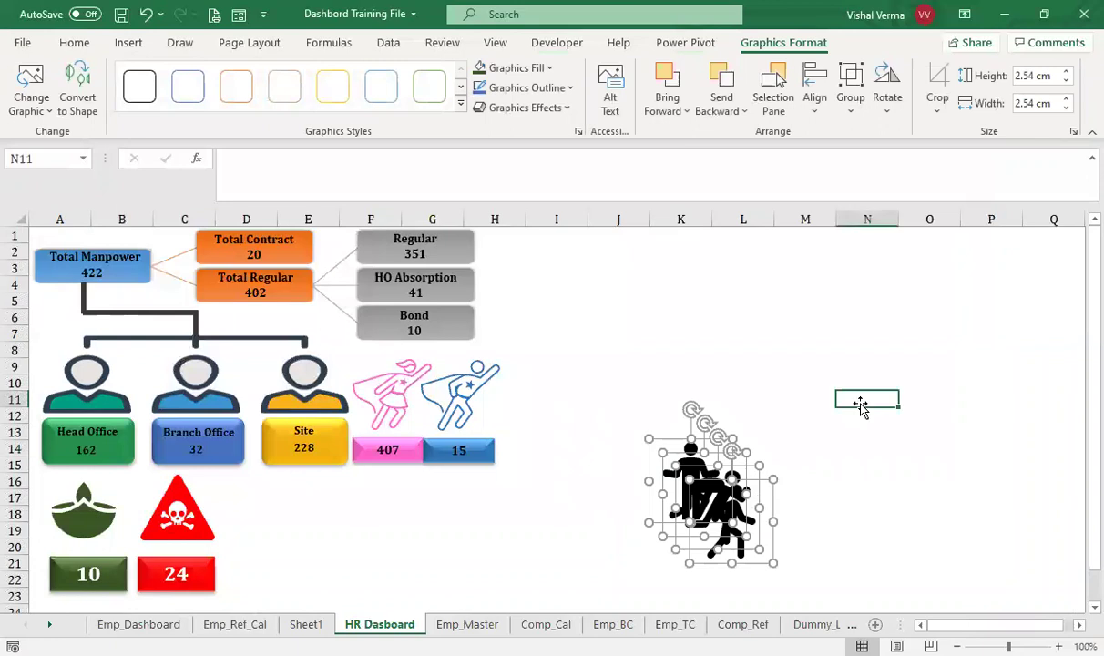
# - Spread the four overlapping people icons apart on the empty area of the sheet
pyautogui.moveTo(746, 521); pyautogui.dragTo(913, 417)
pyautogui.moveTo(730, 508); pyautogui.dragTo(810, 427)
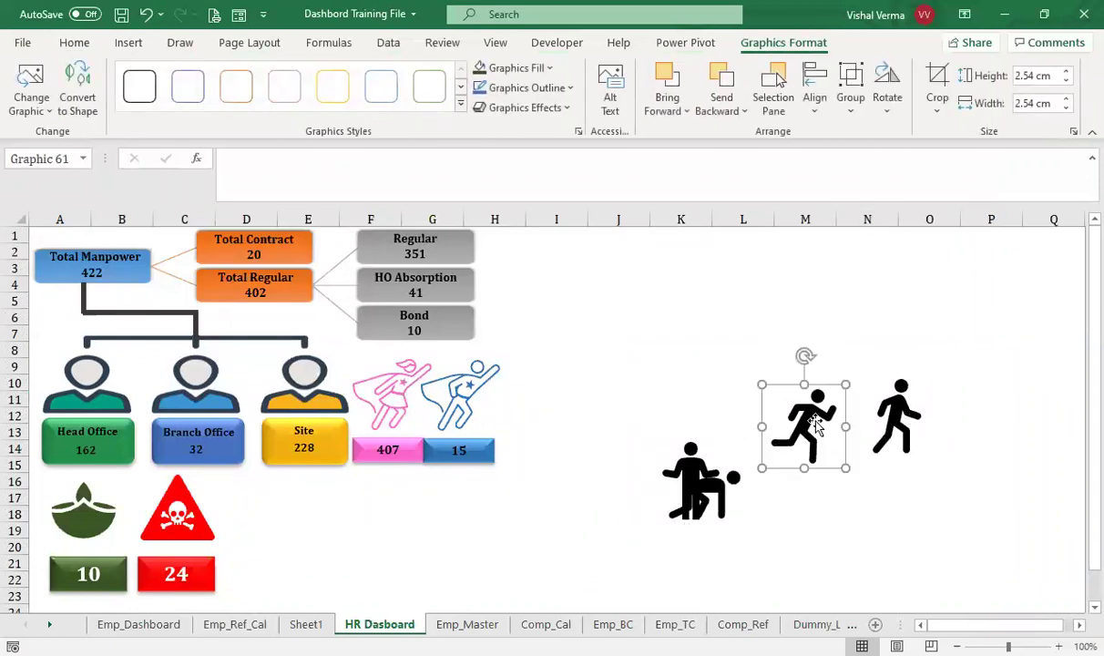
pyautogui.moveTo(693, 500); pyautogui.dragTo(778, 518)
pyautogui.click(686, 481)
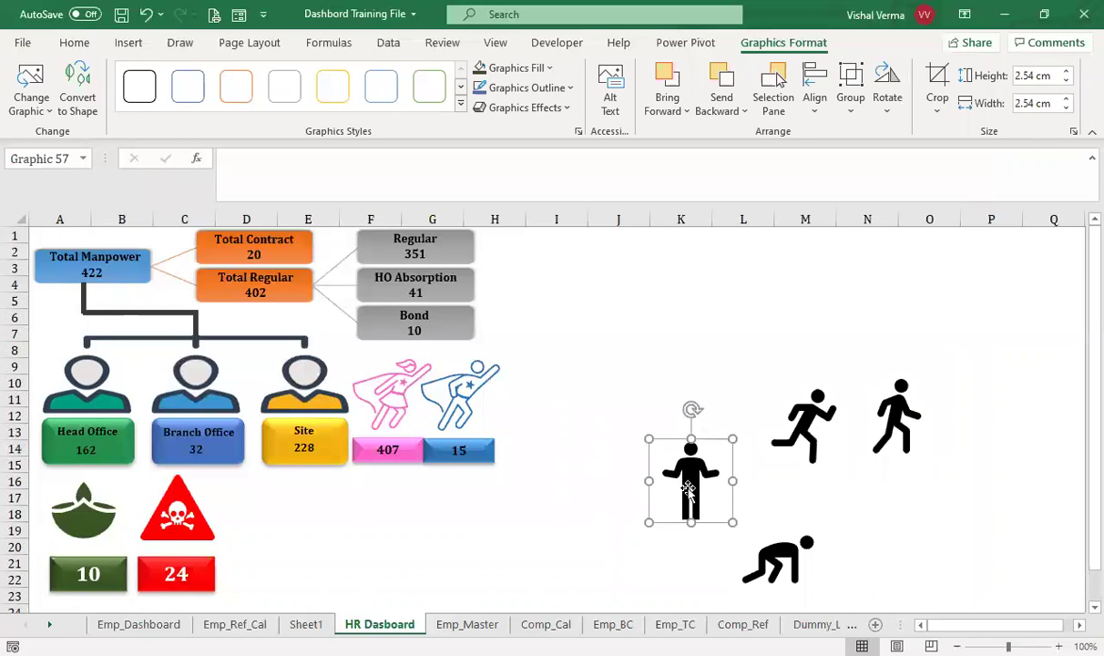
pyautogui.moveTo(689, 466)
pyautogui.mouseDown()
pyautogui.moveTo(265, 508)
pyautogui.moveTo(696, 487)
pyautogui.moveTo(706, 461)
pyautogui.mouseUp()
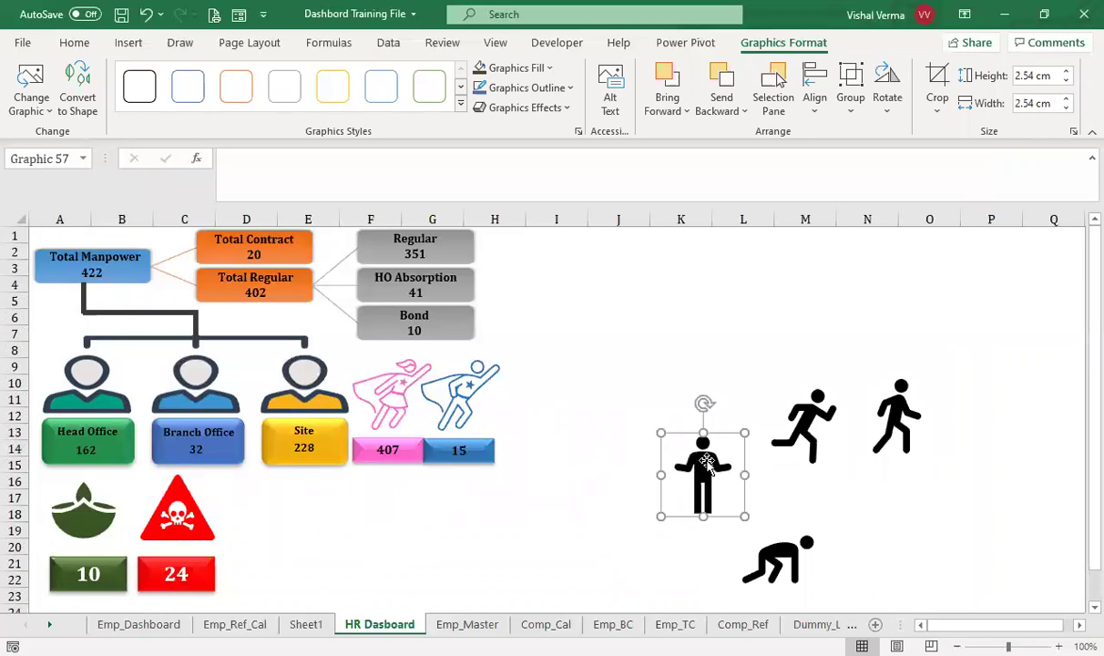
# - Shrink all four people icons together to about 1.62 cm high and wide
pyautogui.keyDown('shift'); pyautogui.click(766, 405); pyautogui.keyUp('shift')
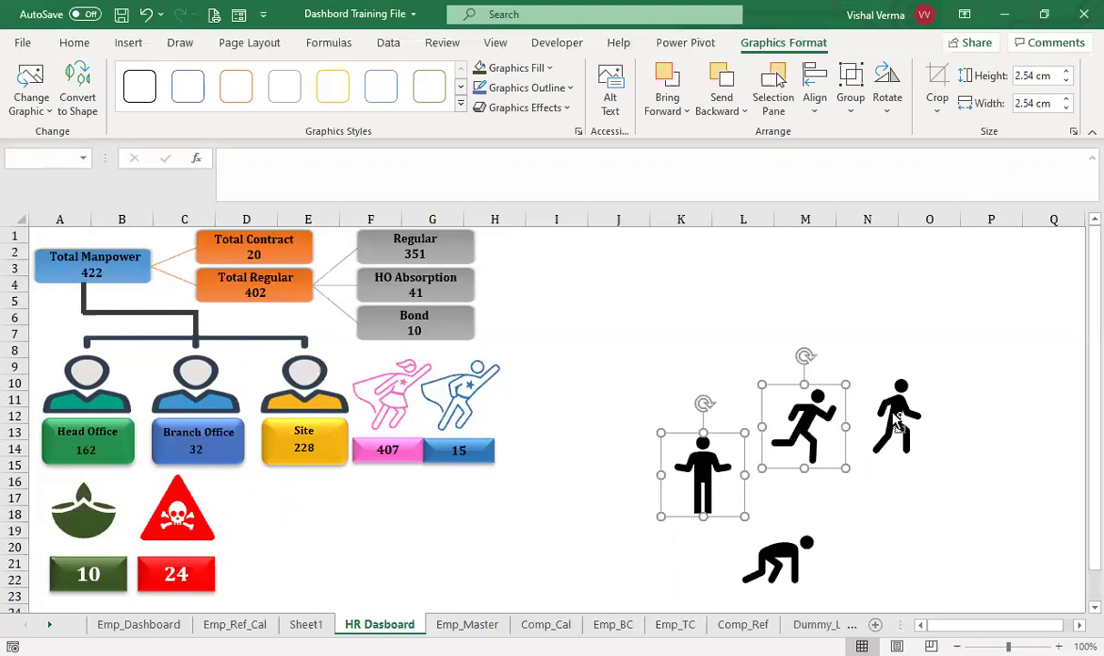
pyautogui.keyDown('shift'); pyautogui.click(859, 401); pyautogui.keyUp('shift')
pyautogui.keyDown('shift'); pyautogui.click(795, 548); pyautogui.keyUp('shift')
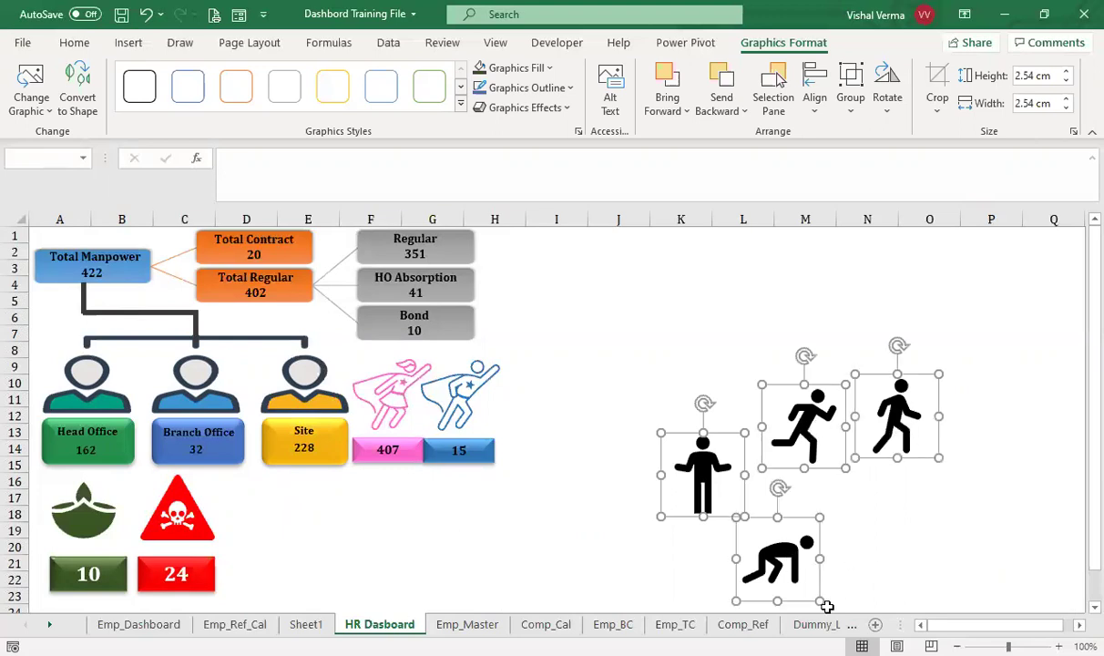
pyautogui.moveTo(818, 602); pyautogui.dragTo(782, 572)
pyautogui.click(885, 500)
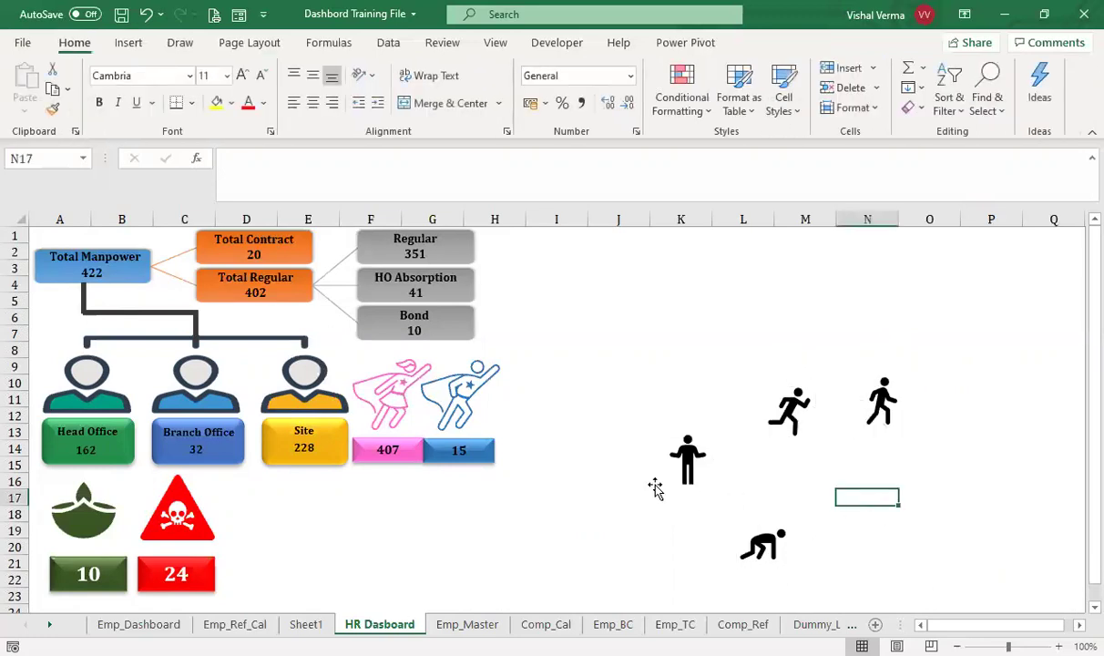
# - Arrange the icons in a row beside the red skull triangle, in the order standing, crawling, walking, running
pyautogui.moveTo(692, 465); pyautogui.dragTo(276, 509)
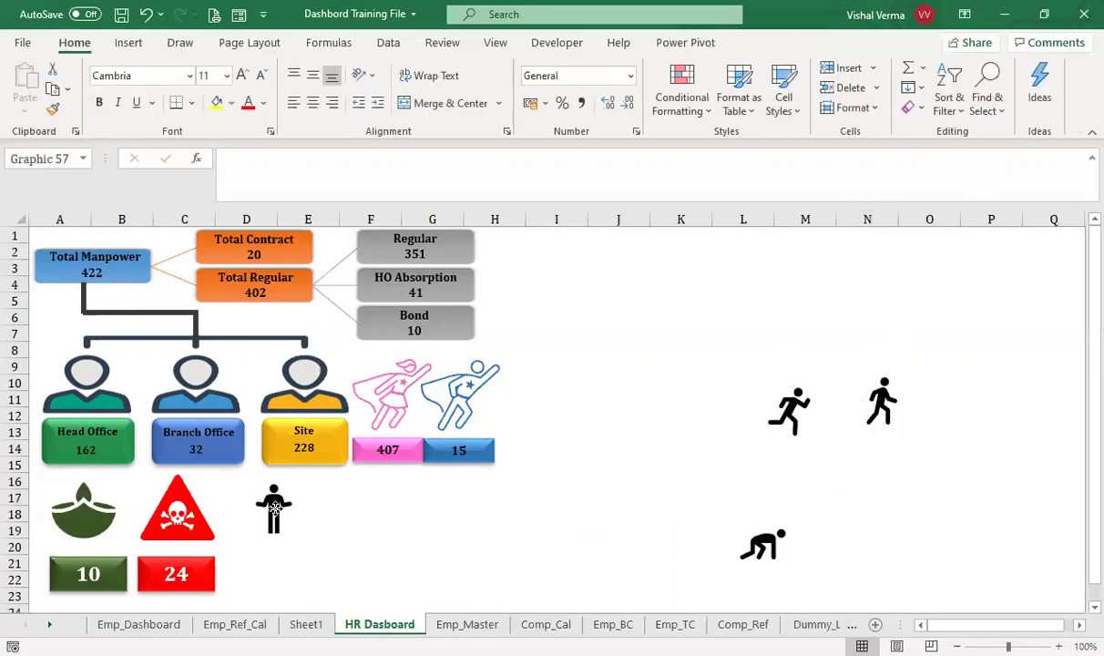
pyautogui.click(434, 529)
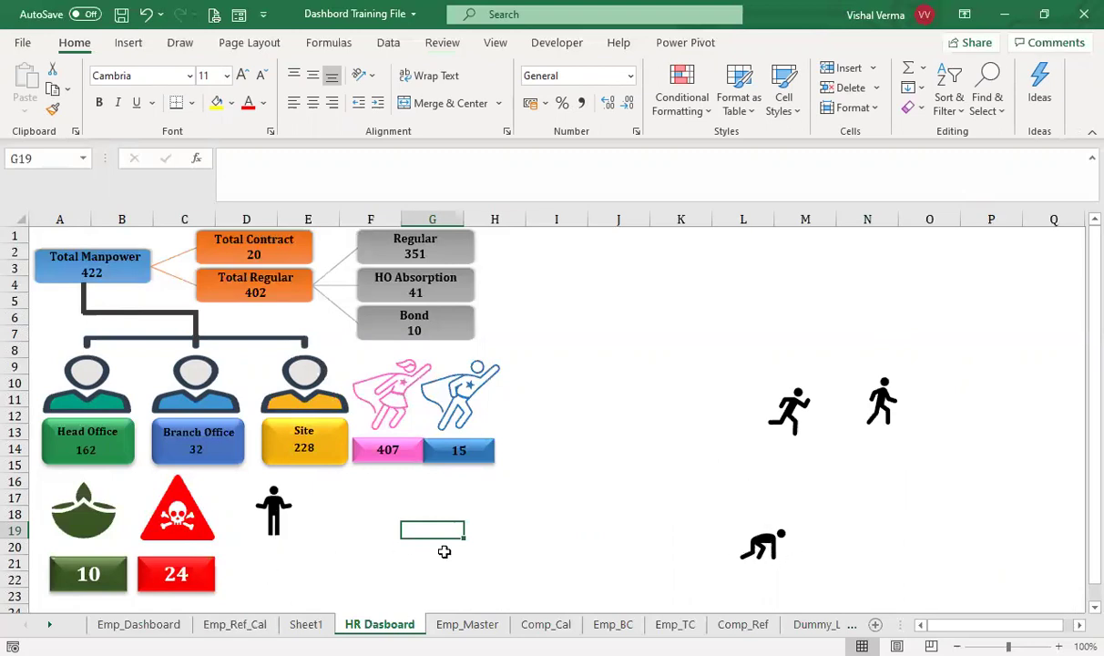
pyautogui.moveTo(773, 556); pyautogui.dragTo(339, 521)
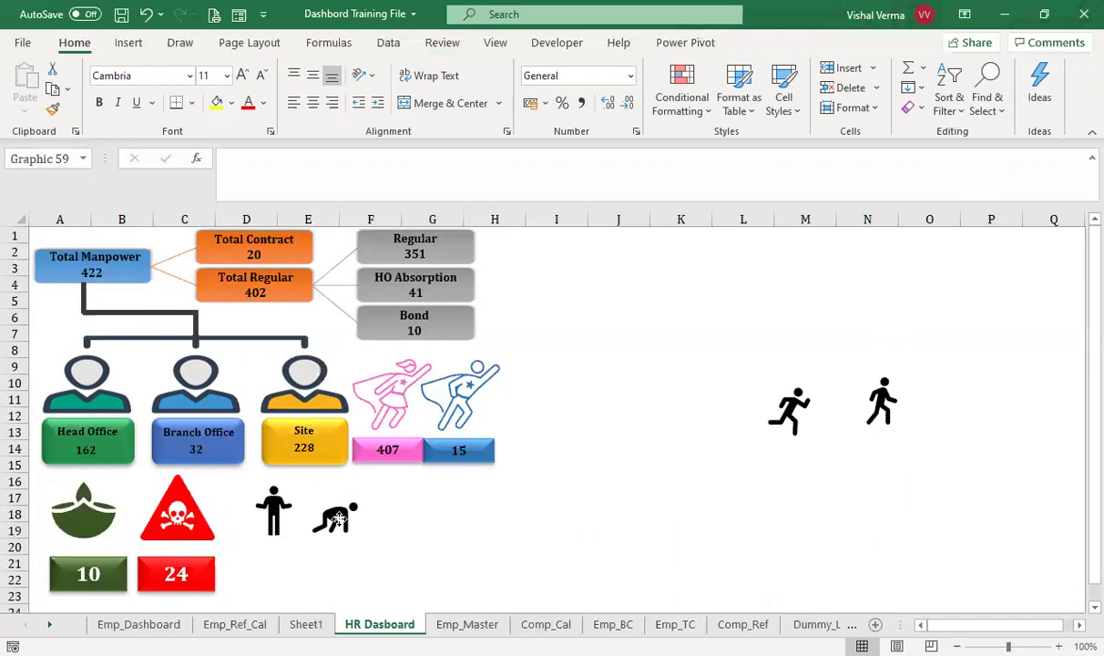
pyautogui.click(339, 519)
pyautogui.click(683, 516)
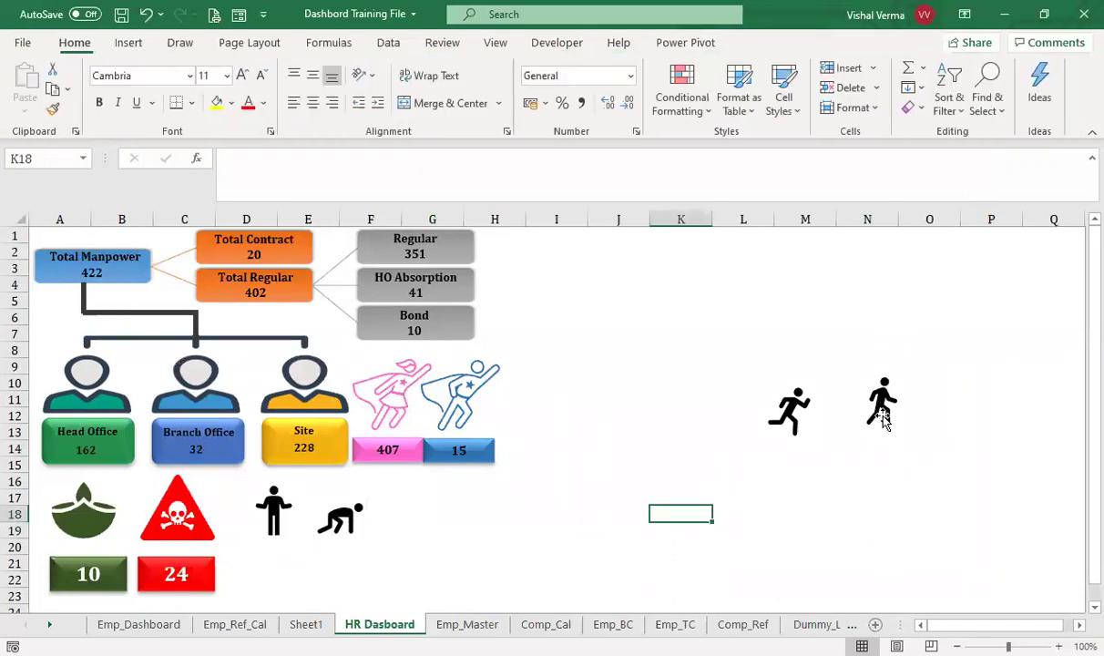
pyautogui.moveTo(883, 418); pyautogui.dragTo(409, 514)
pyautogui.moveTo(791, 425); pyautogui.dragTo(469, 515)
pyautogui.click(598, 545)
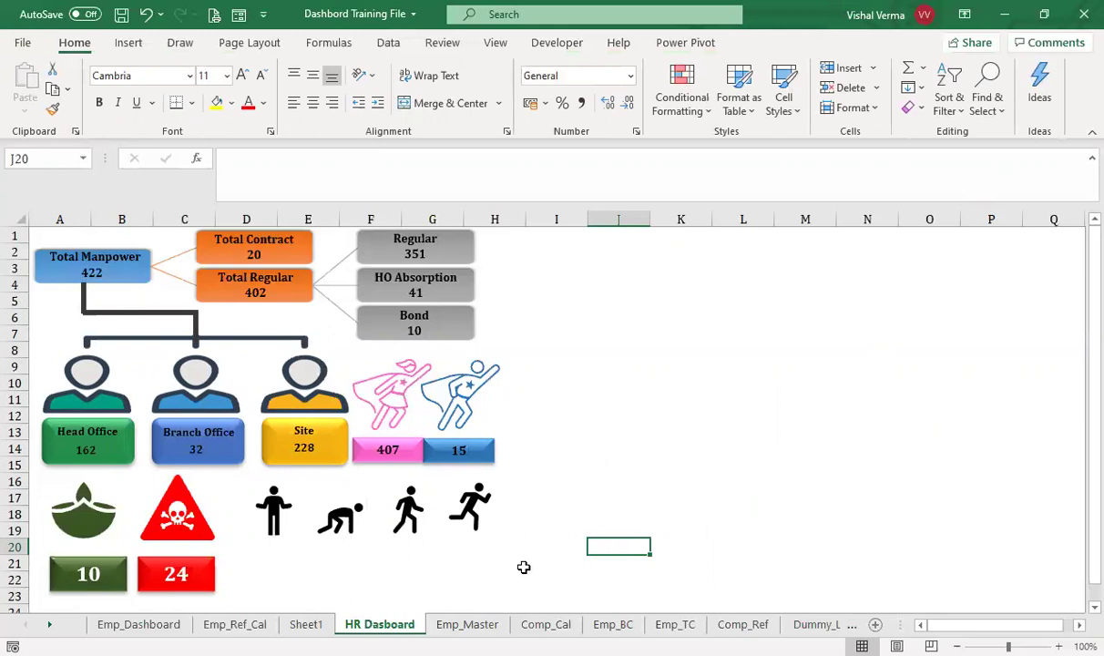
# - Draw a rectangle about 1.27 cm high and 1.4 cm wide below the standing person icon
pyautogui.click(130, 43)
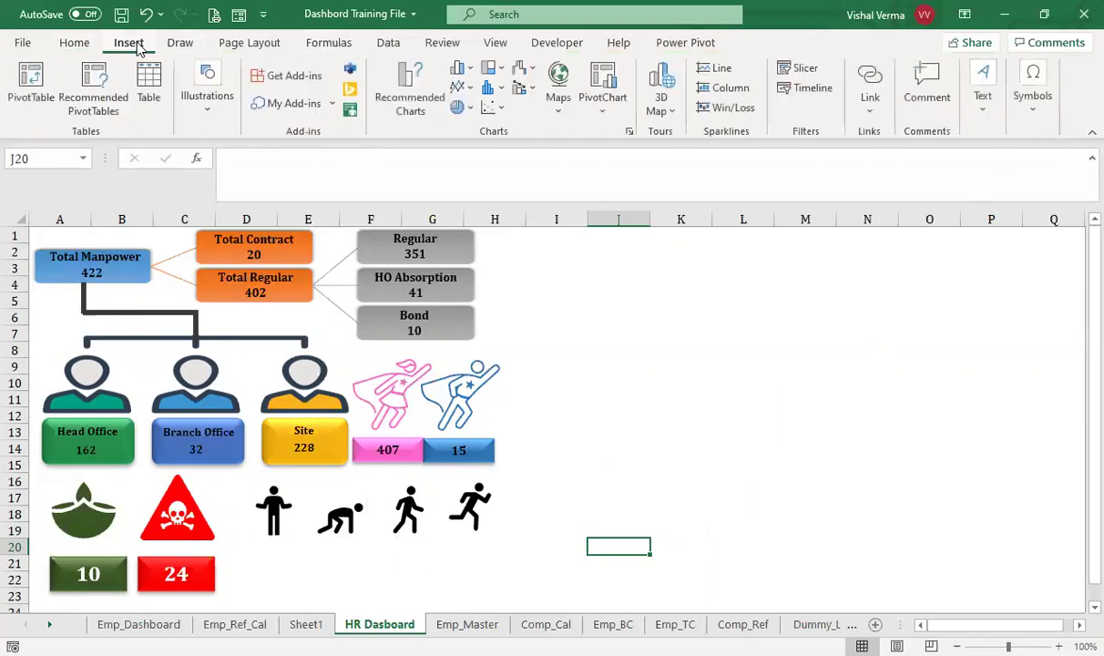
pyautogui.click(211, 110)
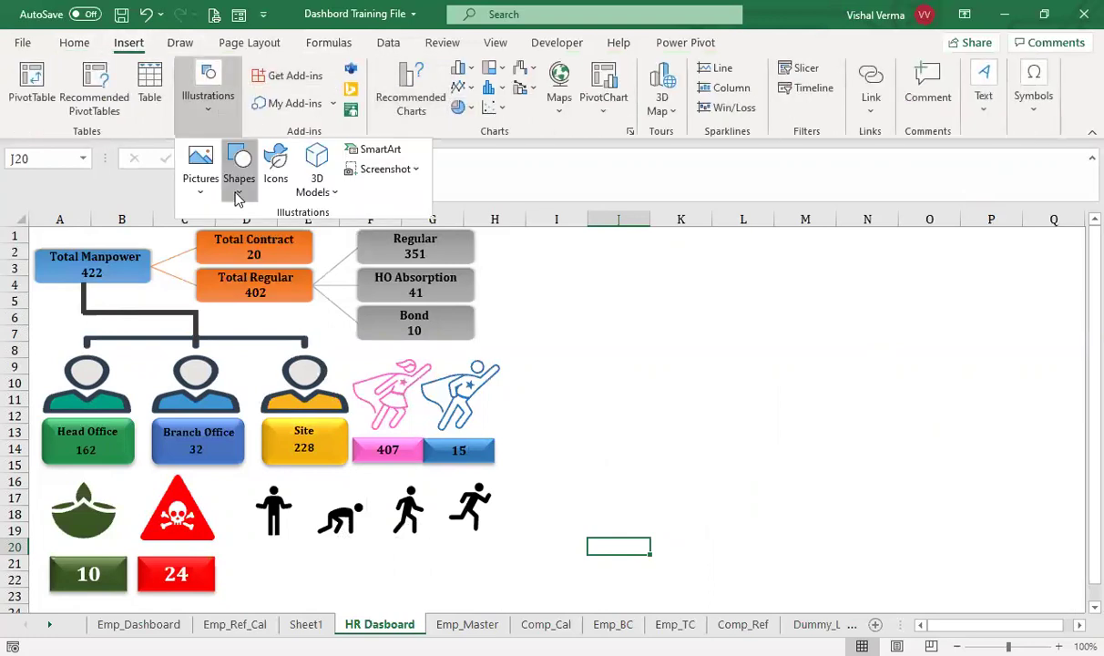
pyautogui.click(238, 187)
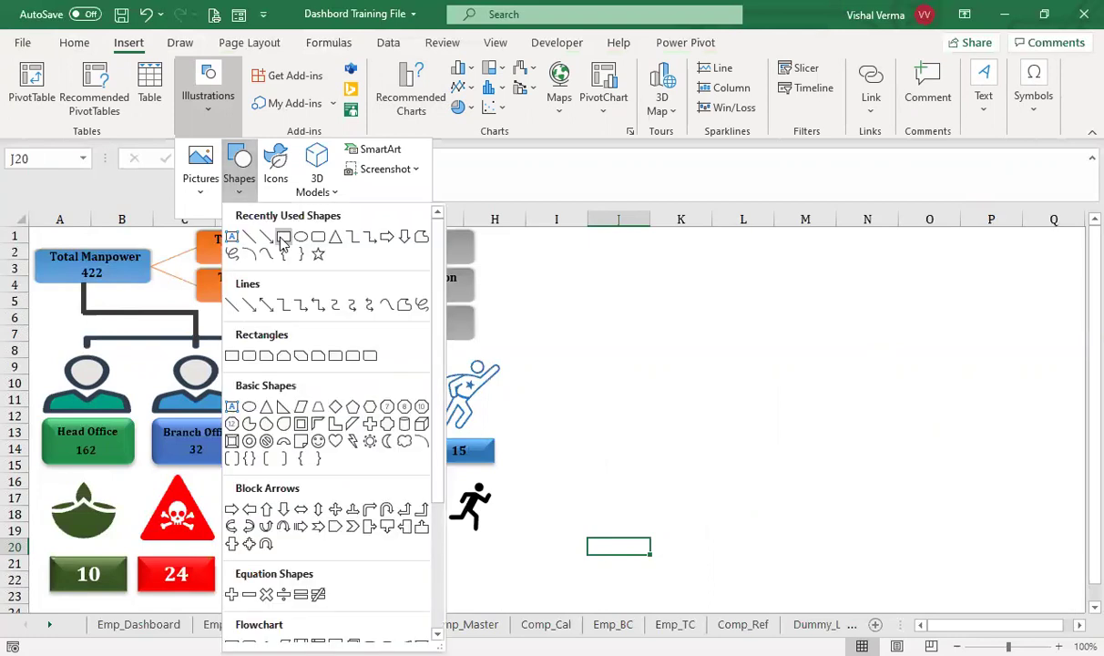
pyautogui.click(283, 238)
pyautogui.moveTo(246, 552); pyautogui.dragTo(293, 594)
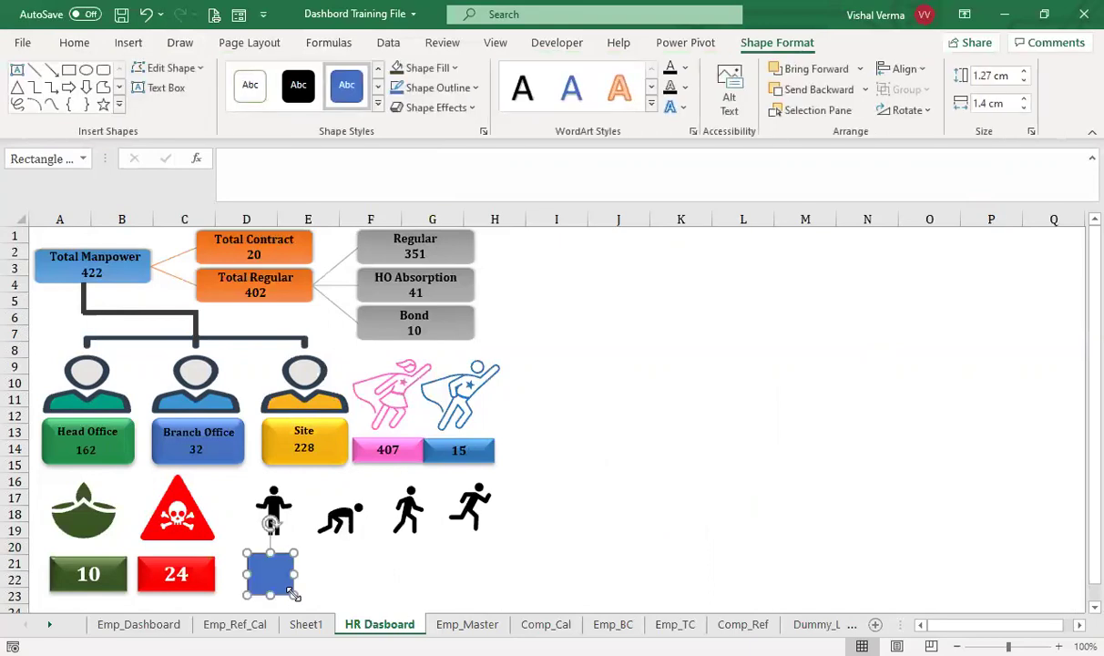
# - Copy the rectangle three times, placing one copy below each of the crawling, walking and running icons
pyautogui.moveTo(289, 571); pyautogui.dragTo(350, 572)
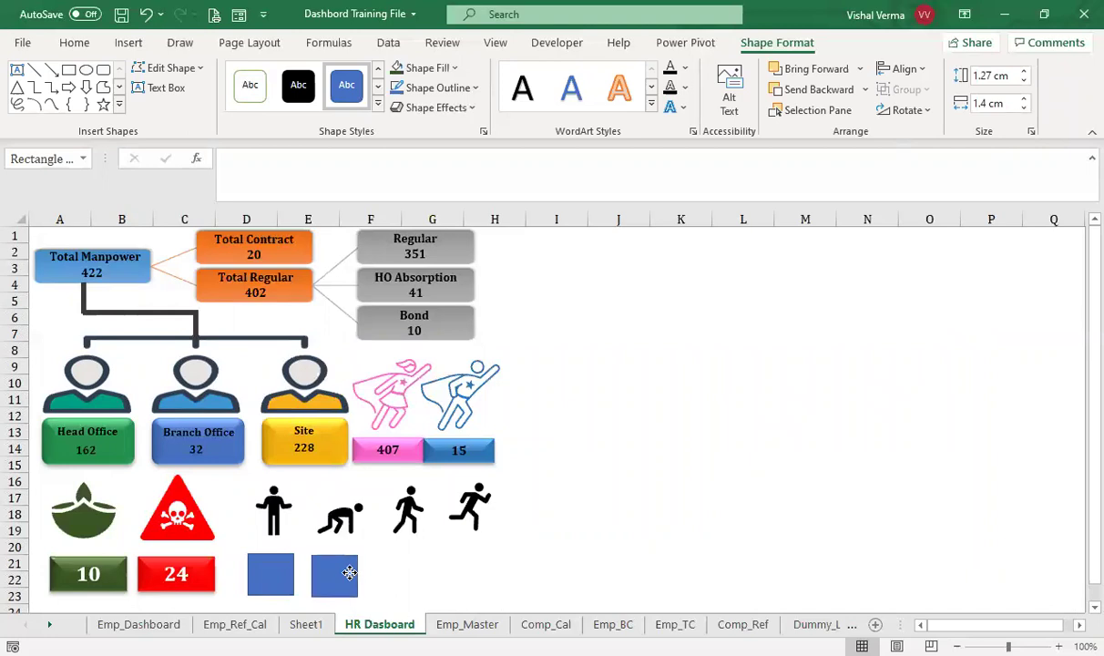
pyautogui.click(350, 571)
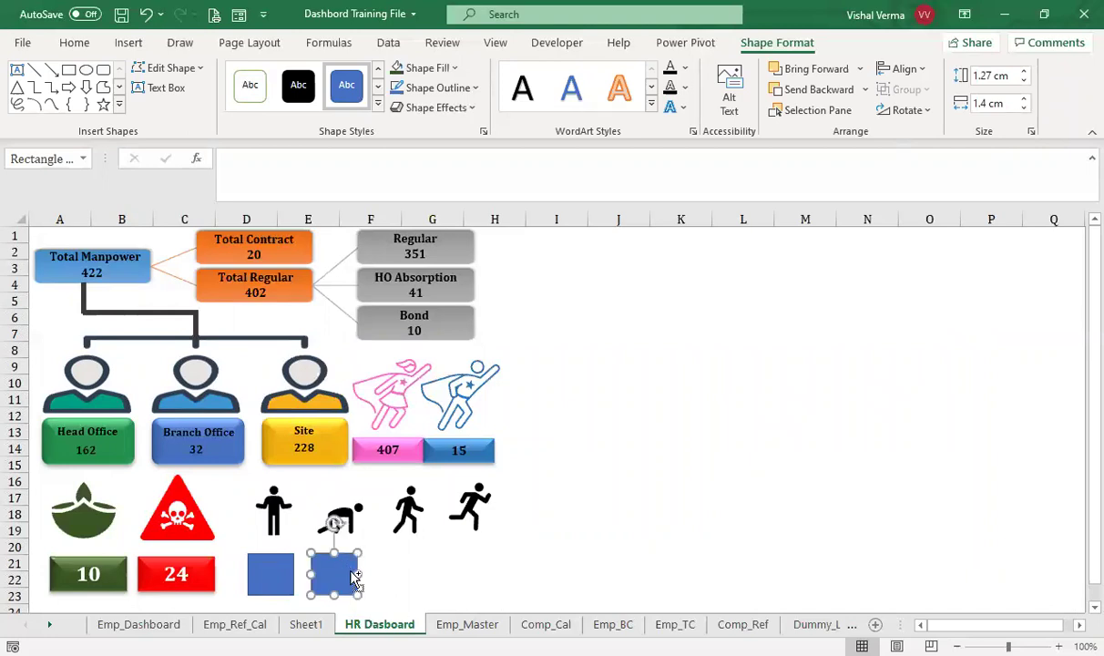
pyautogui.hotkey('ctrl', 'd')
pyautogui.moveTo(346, 571); pyautogui.dragTo(402, 562)
pyautogui.click(594, 534)
pyautogui.hotkey('ctrl', 'v')
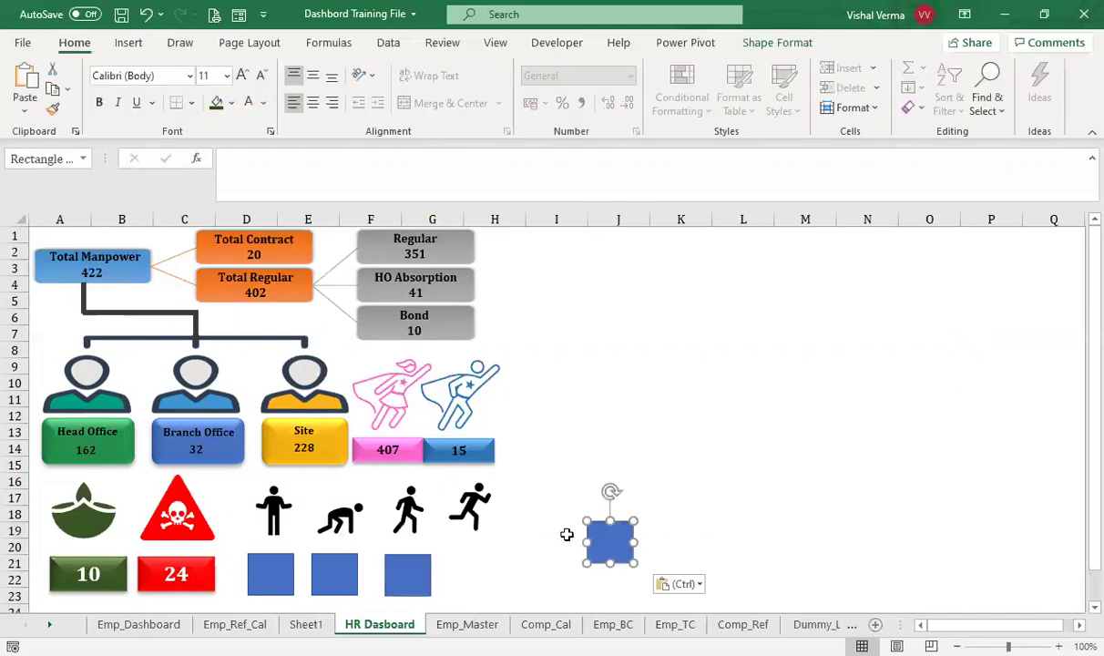
pyautogui.moveTo(583, 517); pyautogui.dragTo(472, 572)
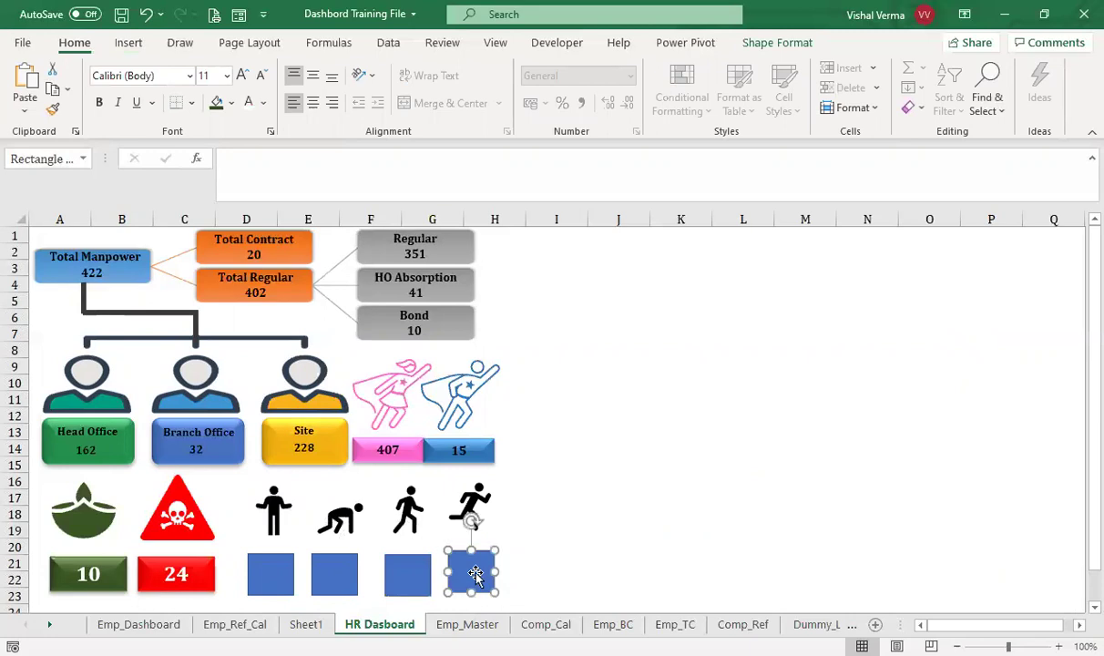
# - Align the standing, crawling, walking and running icons to their middles and distribute them evenly horizontally
pyautogui.click(270, 521)
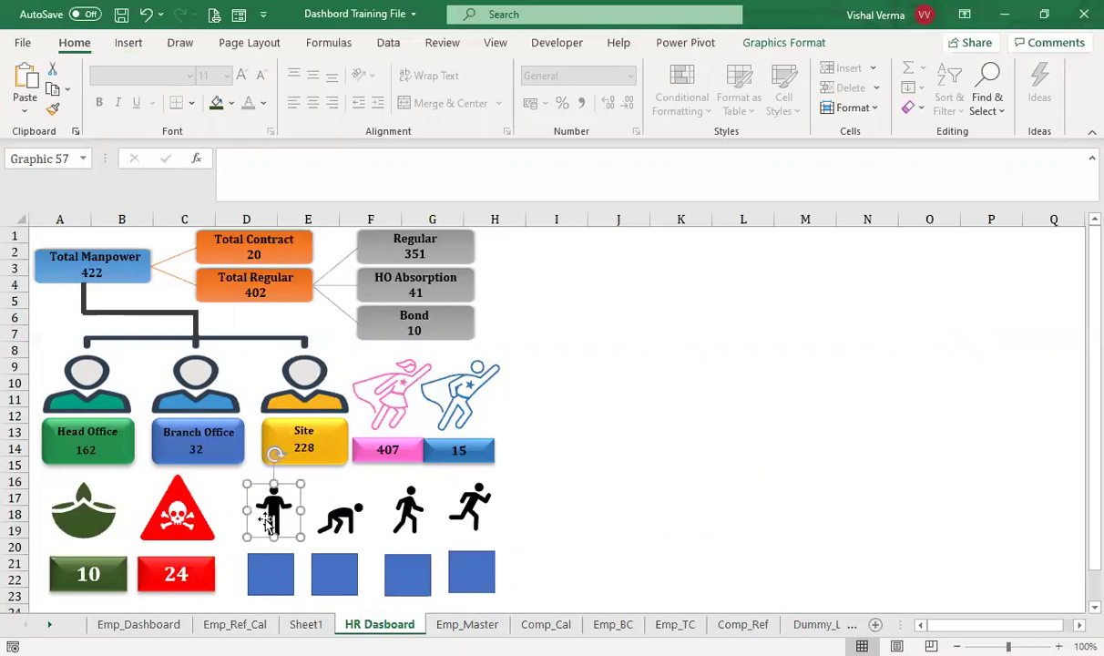
pyautogui.keyDown('ctrl'); pyautogui.click(339, 510); pyautogui.keyUp('ctrl')
pyautogui.keyDown('ctrl'); pyautogui.click(405, 510); pyautogui.keyUp('ctrl')
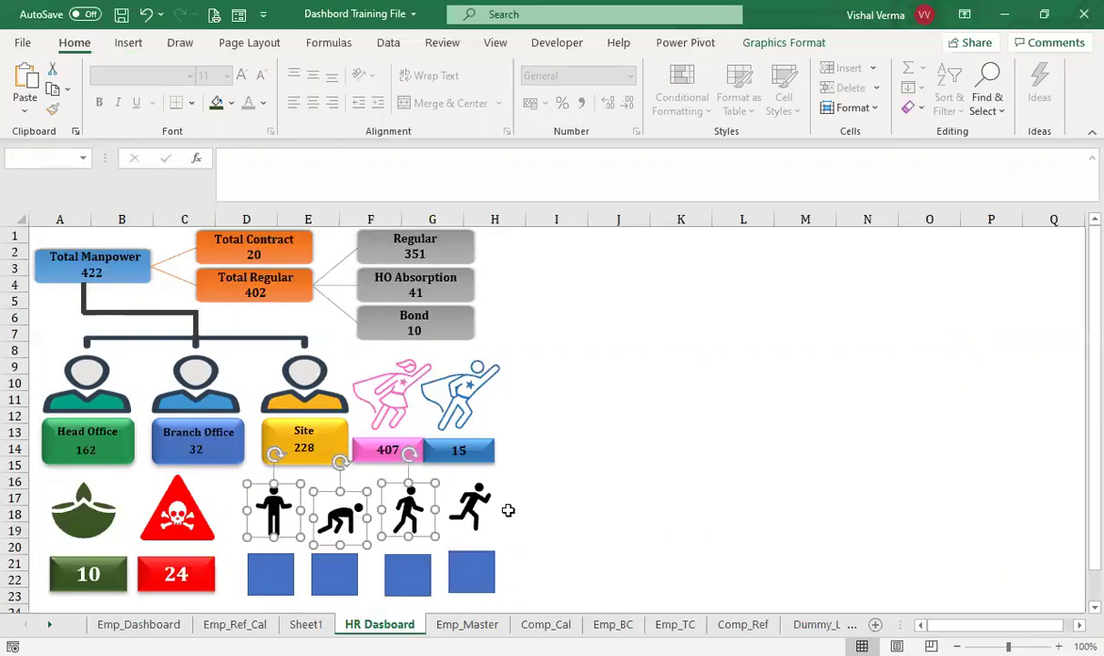
pyautogui.keyDown('ctrl'); pyautogui.click(461, 488); pyautogui.keyUp('ctrl')
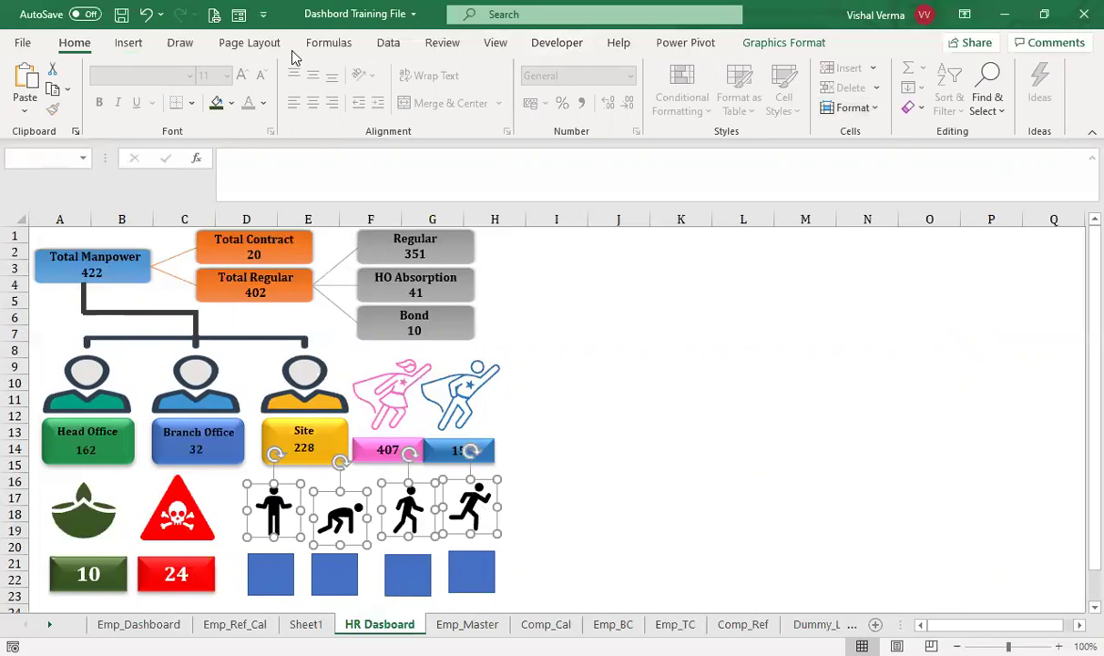
pyautogui.click(783, 45)
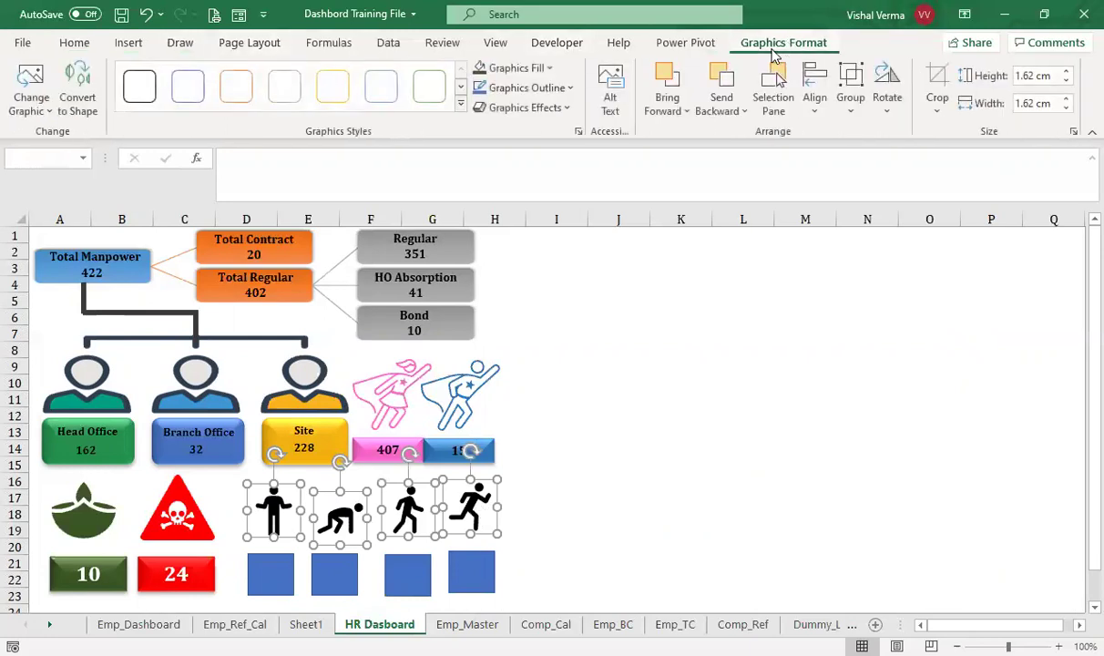
pyautogui.click(814, 96)
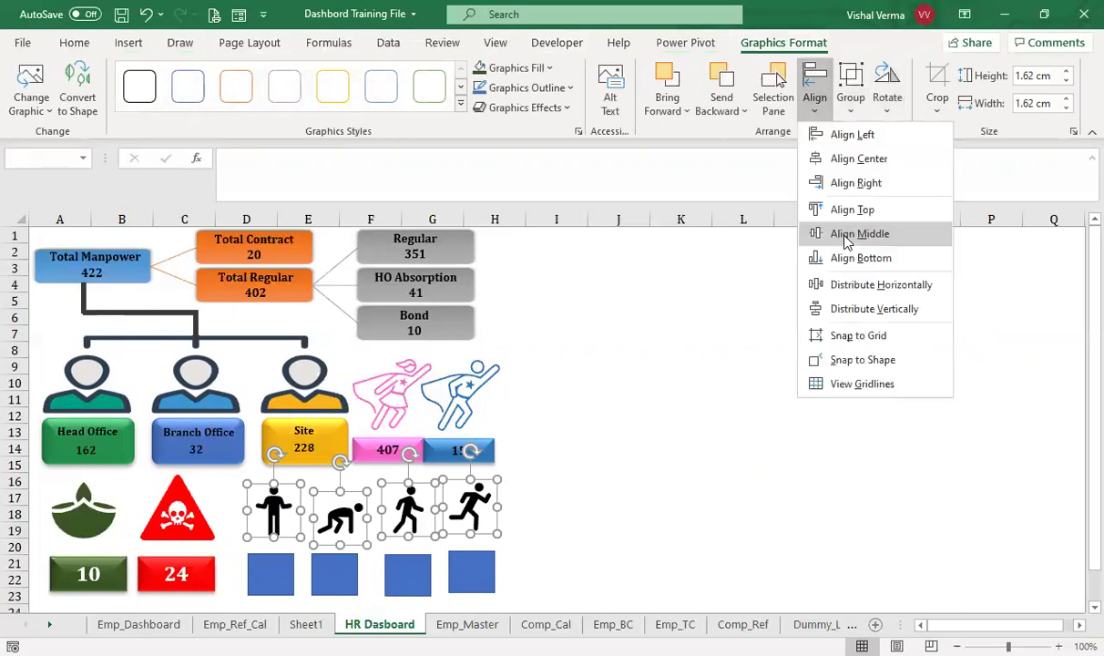
pyautogui.click(846, 235)
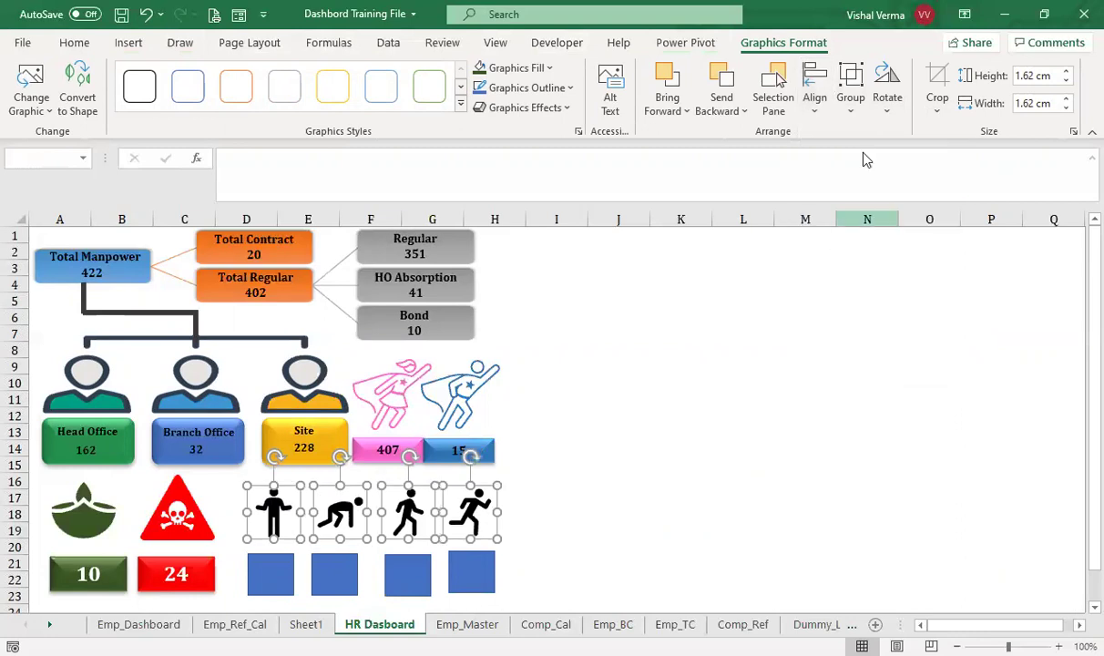
pyautogui.click(816, 100)
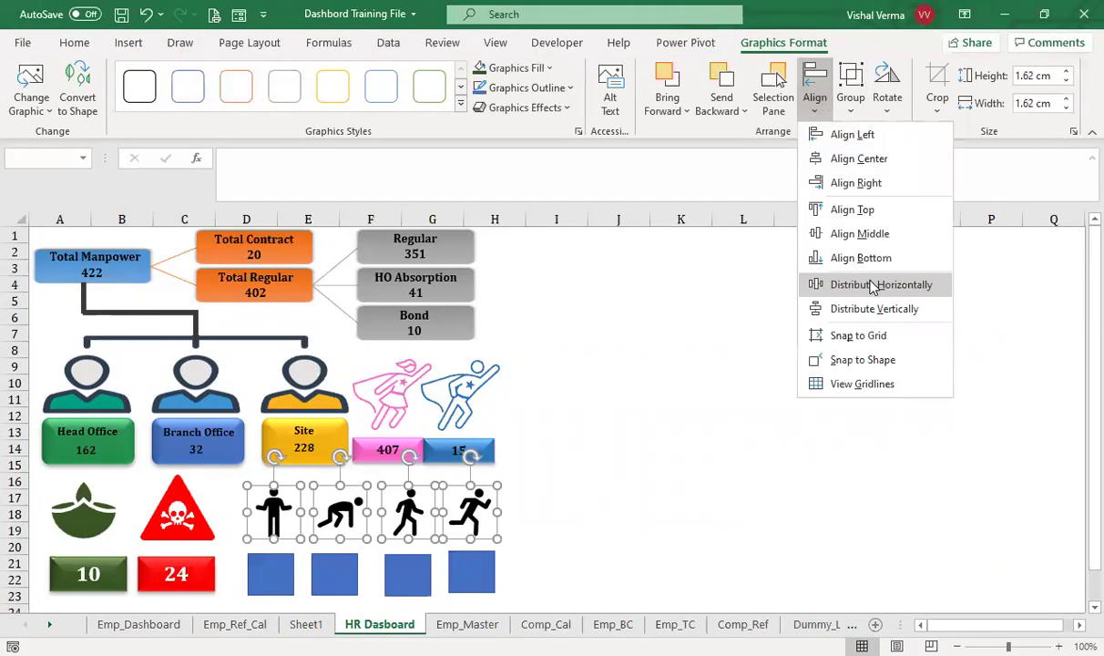
pyautogui.click(872, 287)
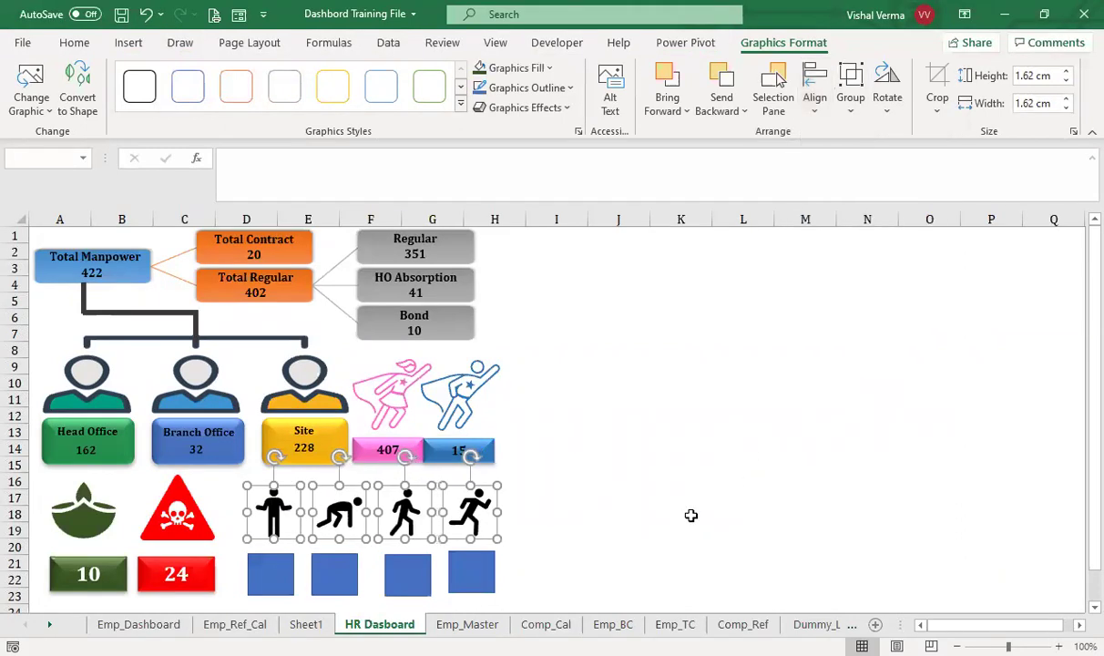
# - Align the four blue rectangles below the people icons to their middles and distribute them evenly horizontally
pyautogui.click(273, 588)
pyautogui.keyDown('shift'); pyautogui.click(338, 587); pyautogui.keyUp('shift')
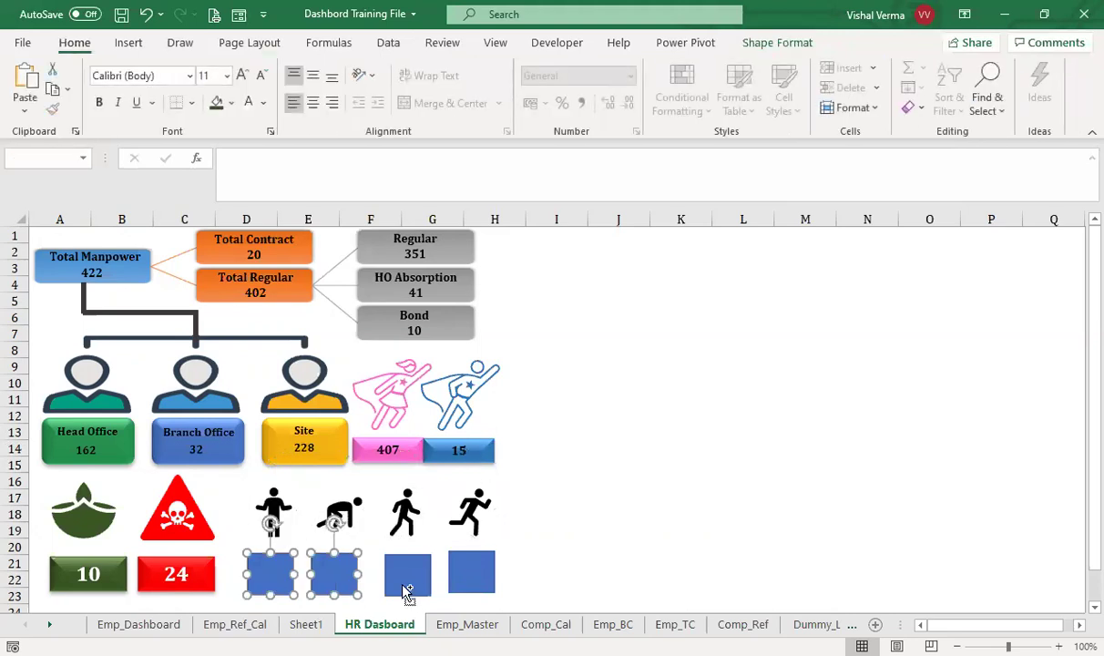
pyautogui.keyDown('shift'); pyautogui.click(412, 589); pyautogui.keyUp('shift')
pyautogui.keyDown('shift'); pyautogui.click(473, 588); pyautogui.keyUp('shift')
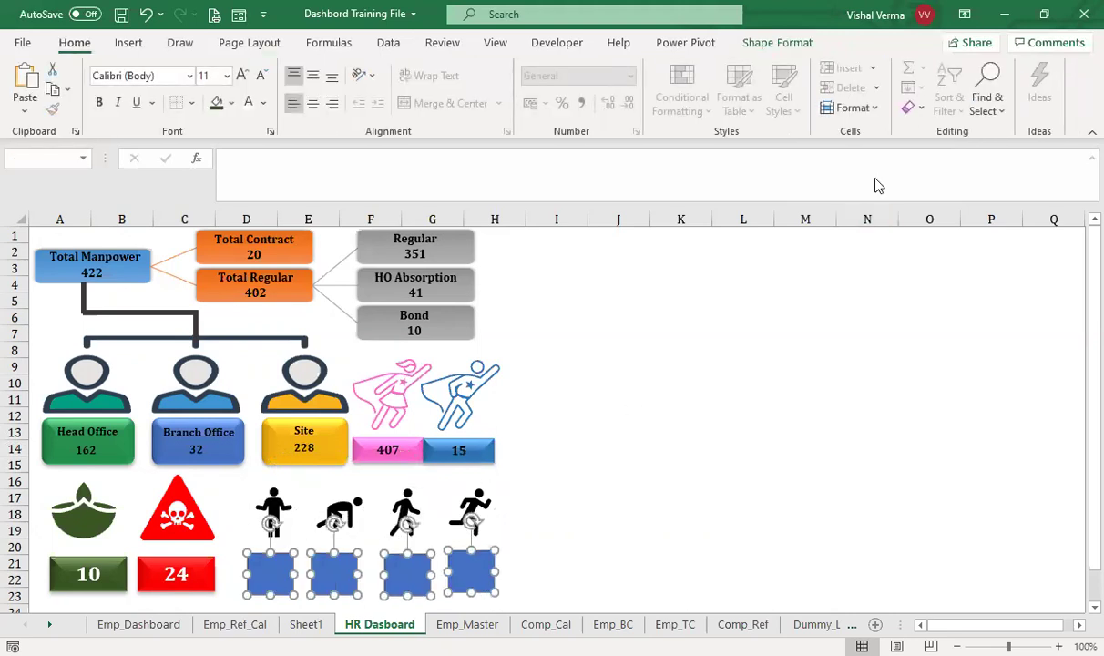
pyautogui.click(776, 44)
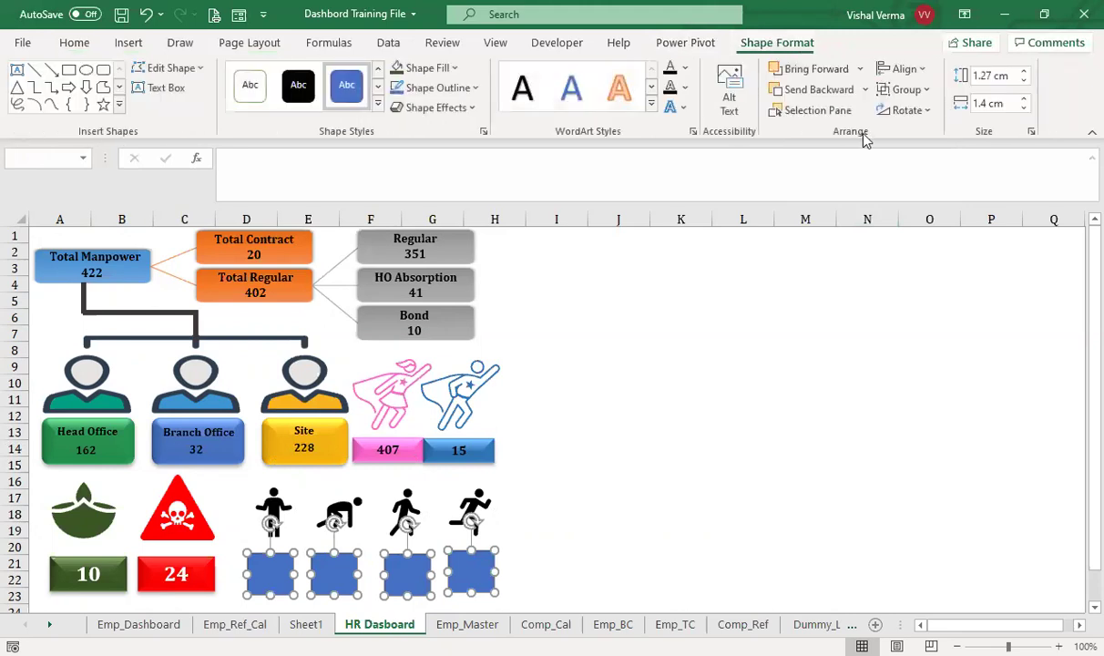
pyautogui.click(921, 73)
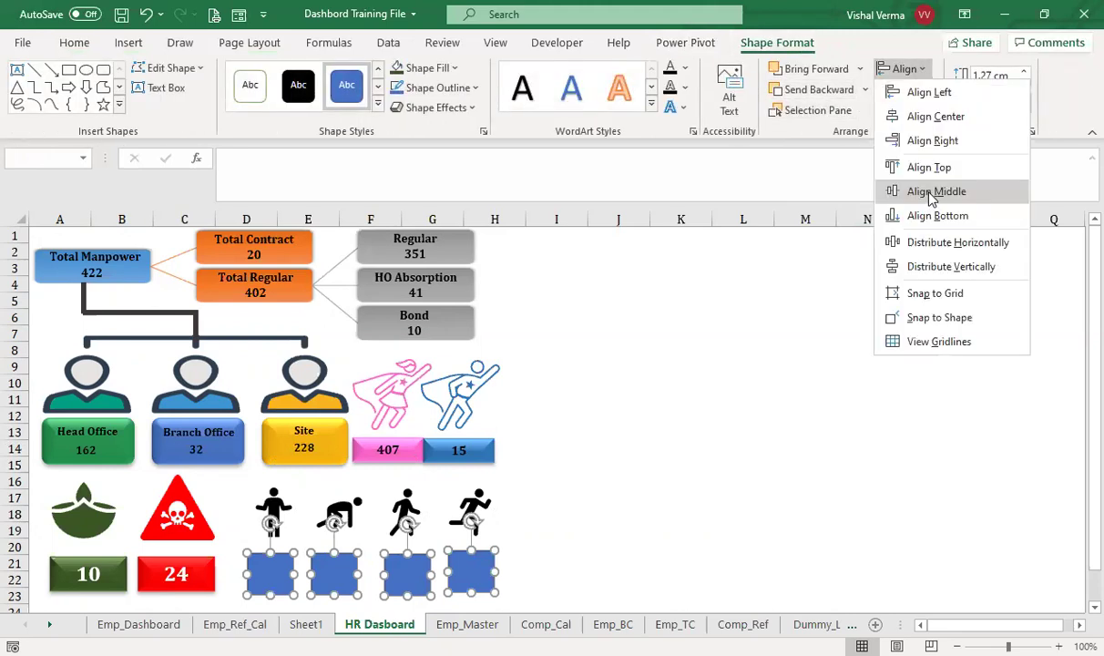
pyautogui.click(918, 73)
pyautogui.click(921, 73)
pyautogui.click(891, 240)
pyautogui.click(668, 552)
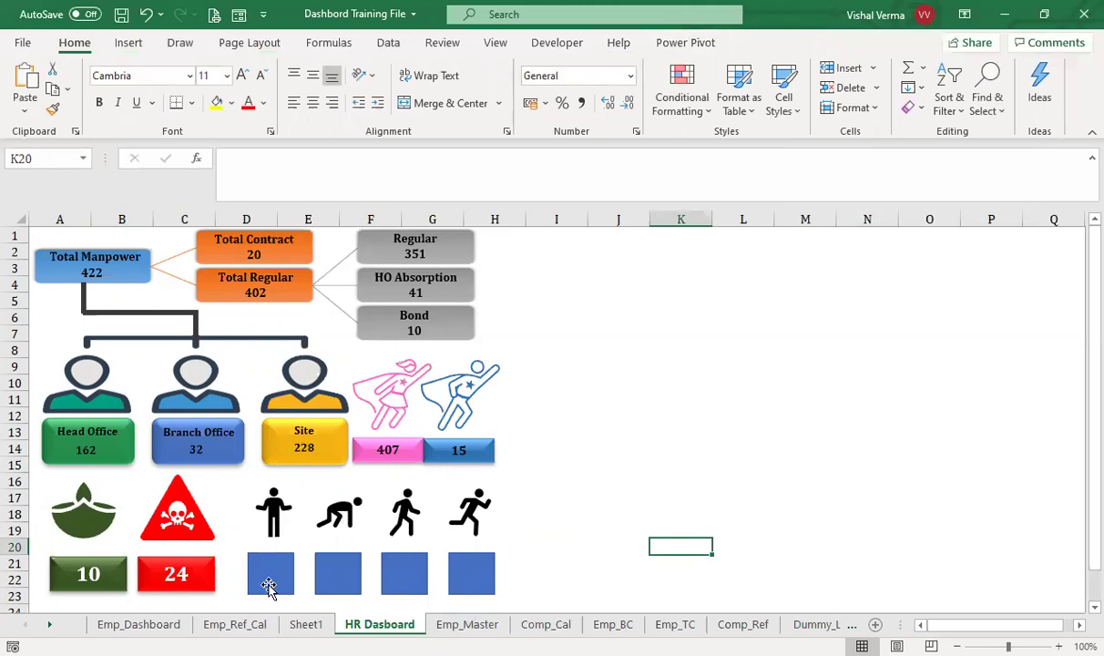
# - Link the rectangle below the standing icon to the Considerable count with =Sheet1!J18
pyautogui.click(269, 588)
pyautogui.click(298, 170)
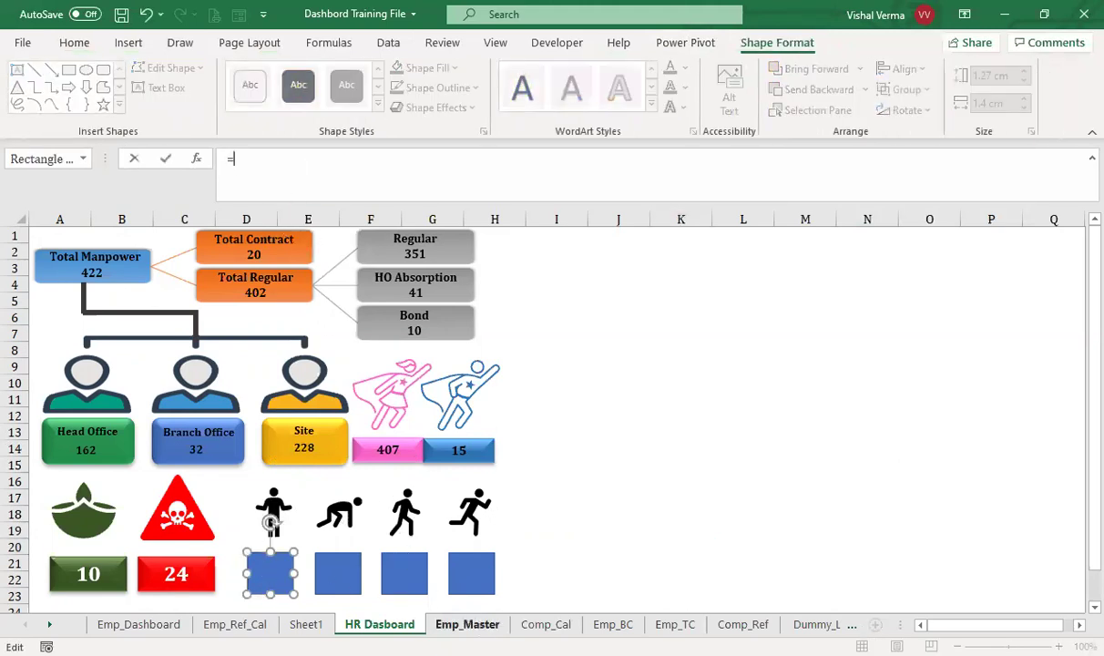
pyautogui.click(306, 625)
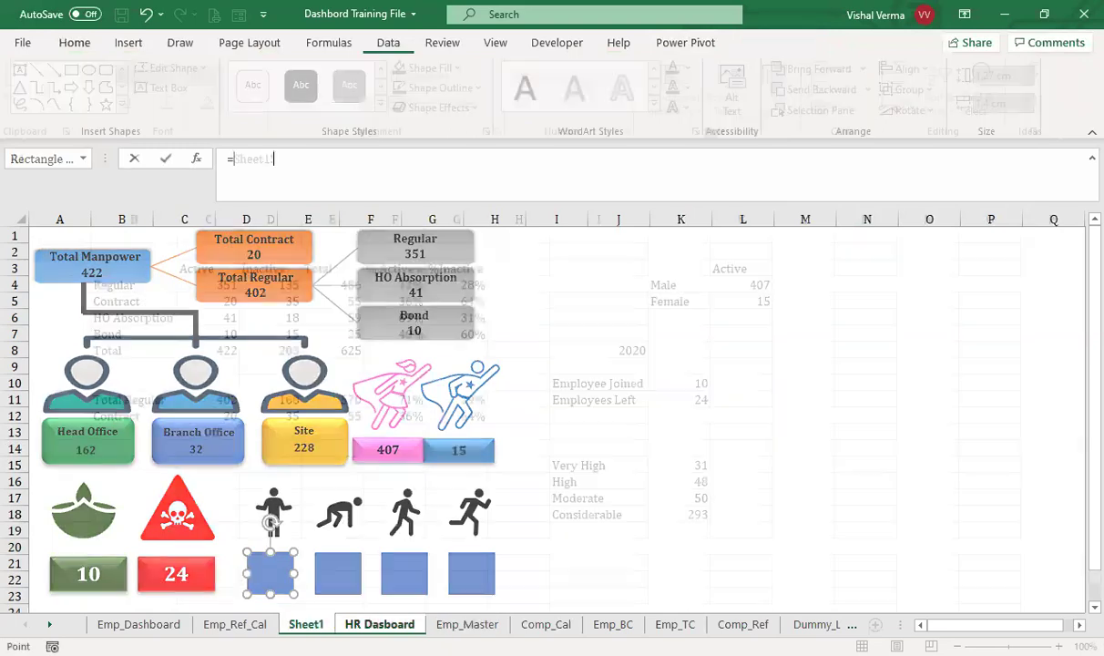
pyautogui.click(693, 517)
pyautogui.press('Return')
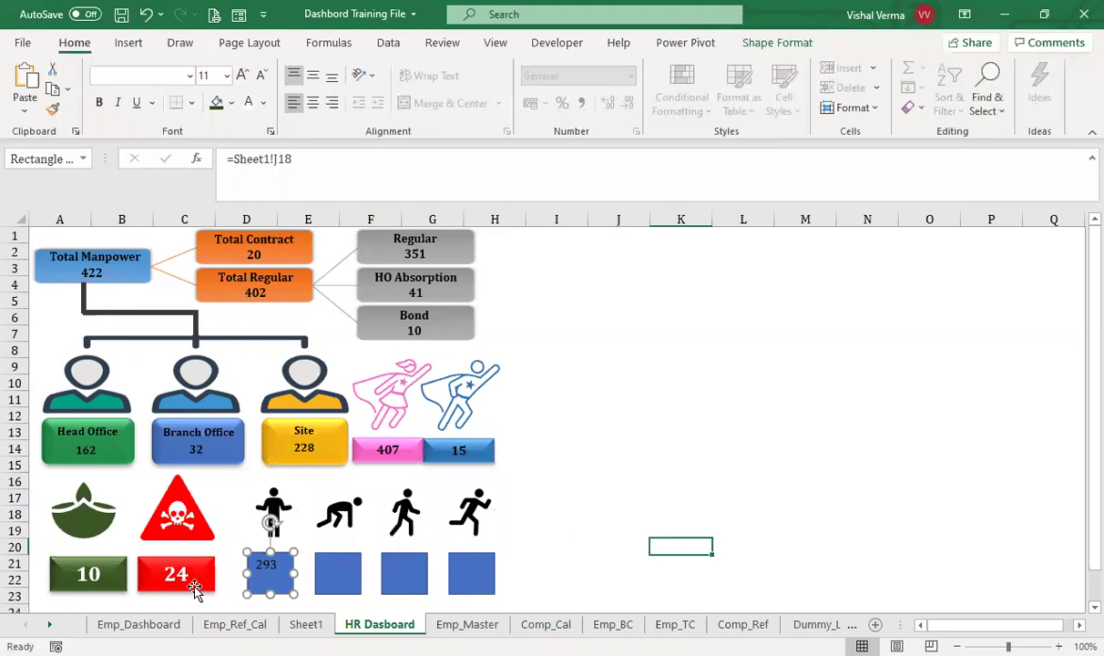
# - Link the rectangle below the crawling icon to the Moderate count with =Sheet1!J17
pyautogui.click(345, 581)
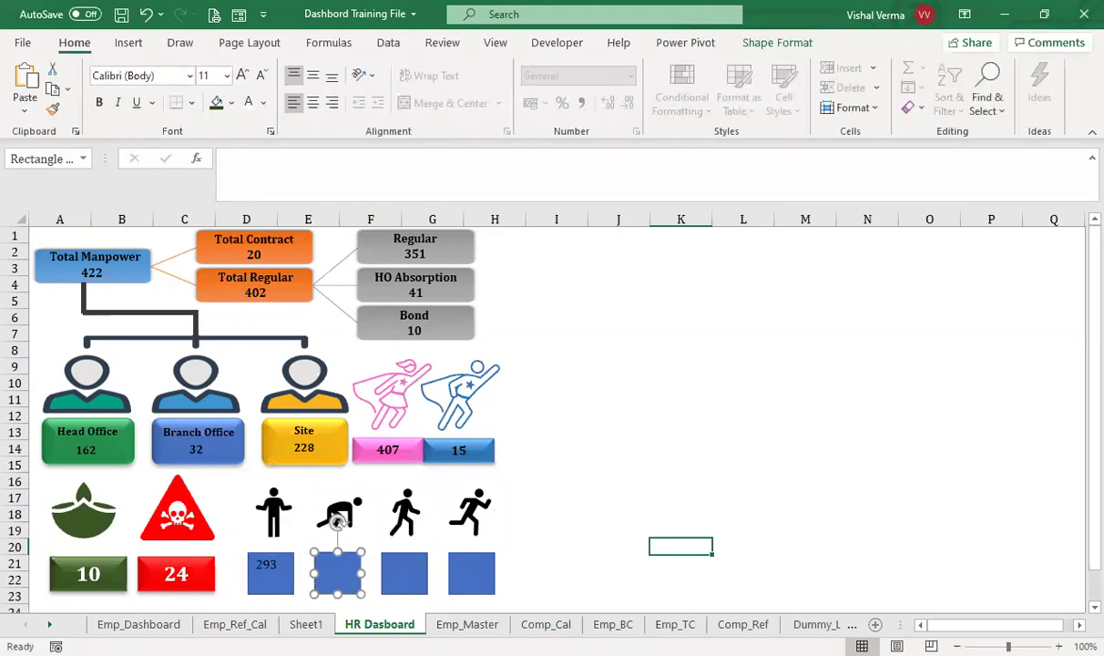
pyautogui.click(300, 152)
pyautogui.write('=')
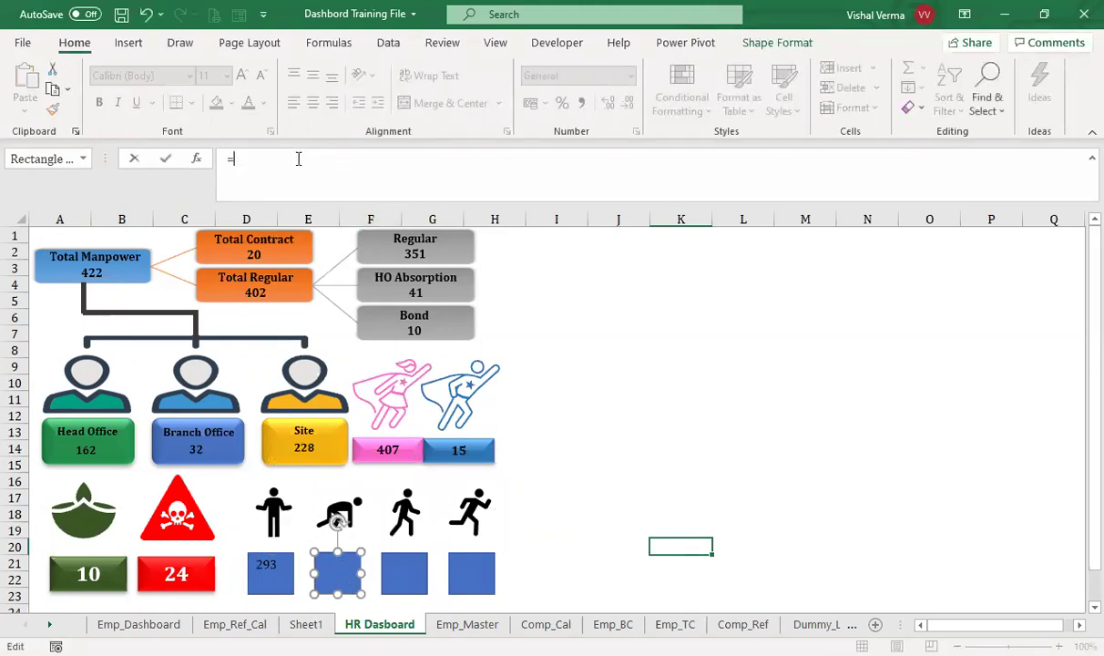
pyautogui.click(477, 625)
pyautogui.click(307, 625)
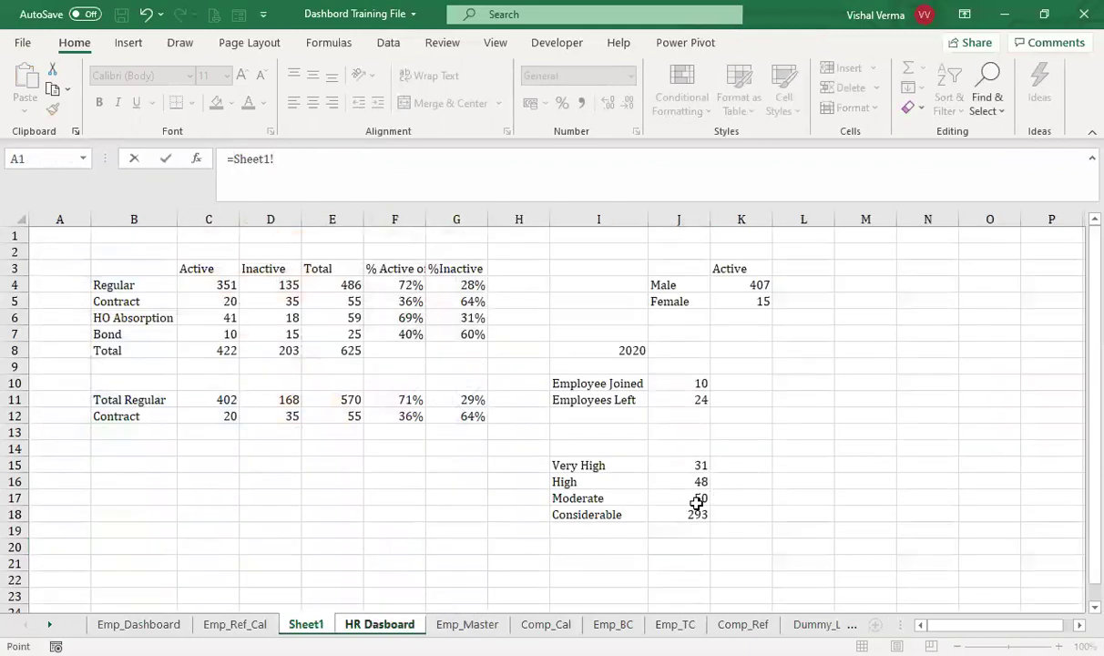
pyautogui.click(688, 500)
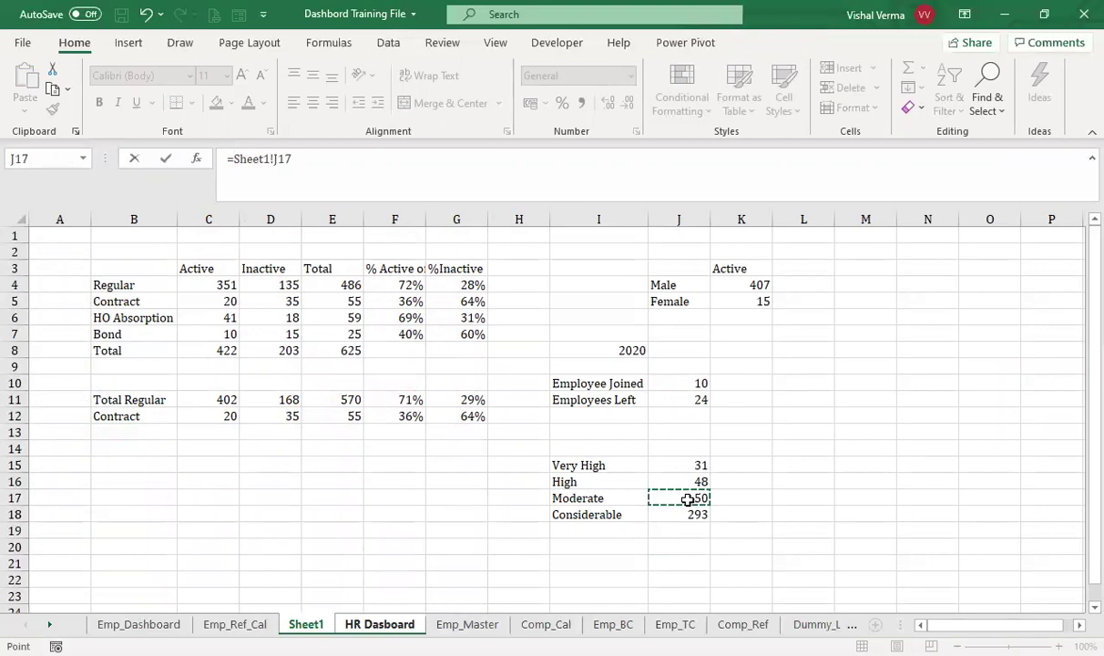
pyautogui.press('Return')
# - Link the rectangle below the walking icon to the High count with =Sheet1!J16
pyautogui.click(399, 584)
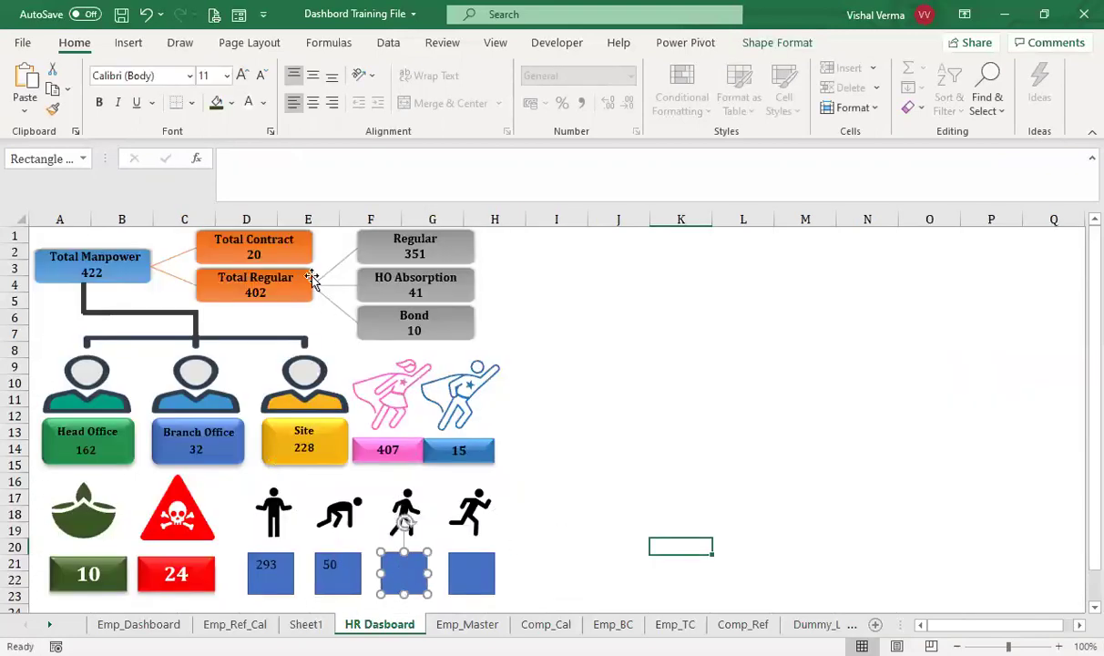
pyautogui.click(296, 153)
pyautogui.write('=')
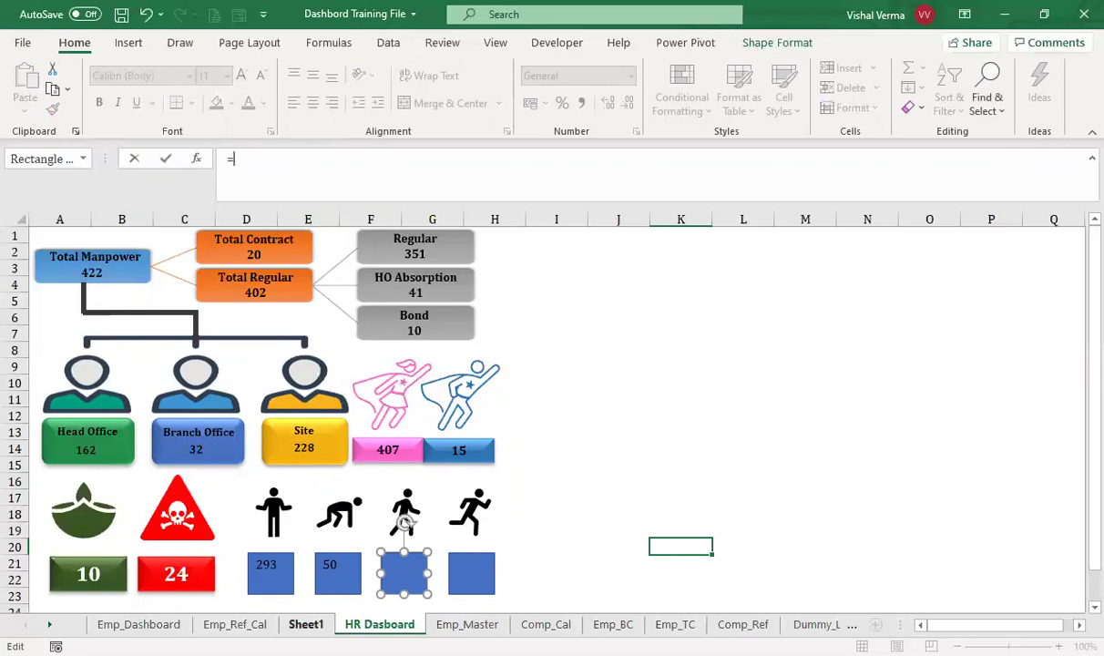
pyautogui.click(306, 625)
pyautogui.click(683, 484)
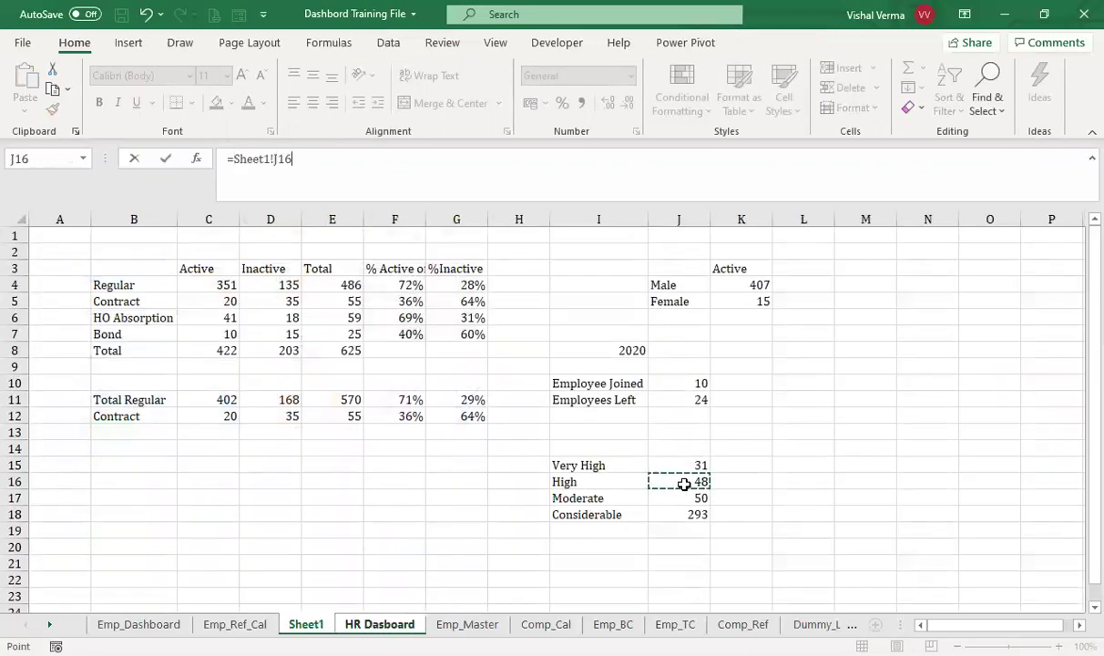
pyautogui.press('Return')
# - Link the rectangle below the running icon to the Very High count with =Sheet1!J15
pyautogui.click(492, 578)
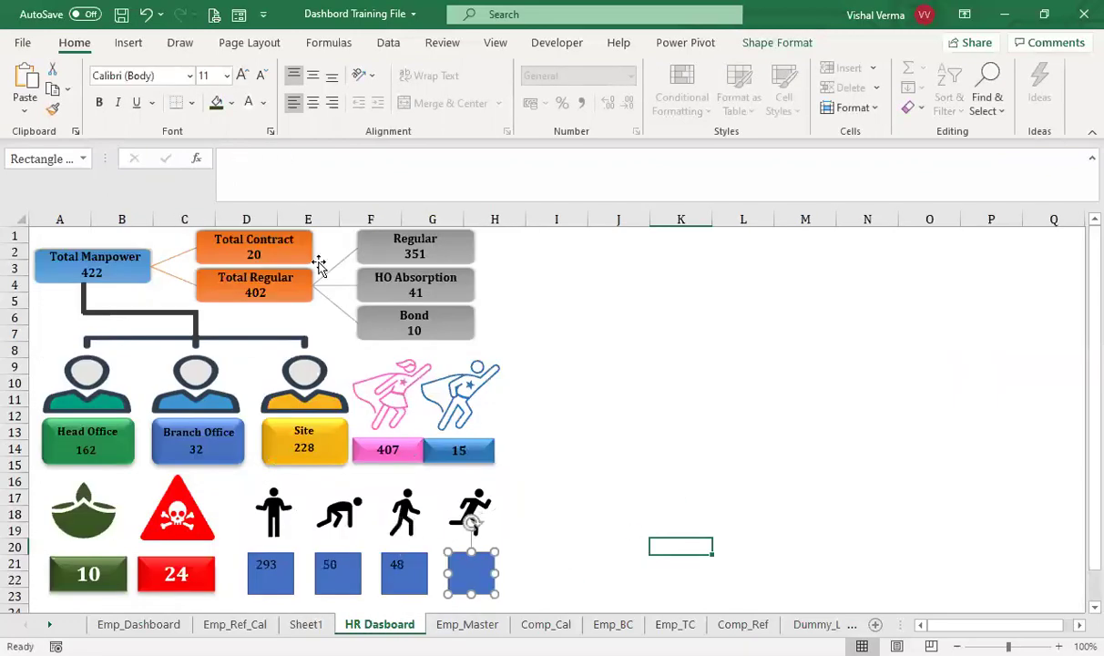
pyautogui.click(280, 174)
pyautogui.write('=')
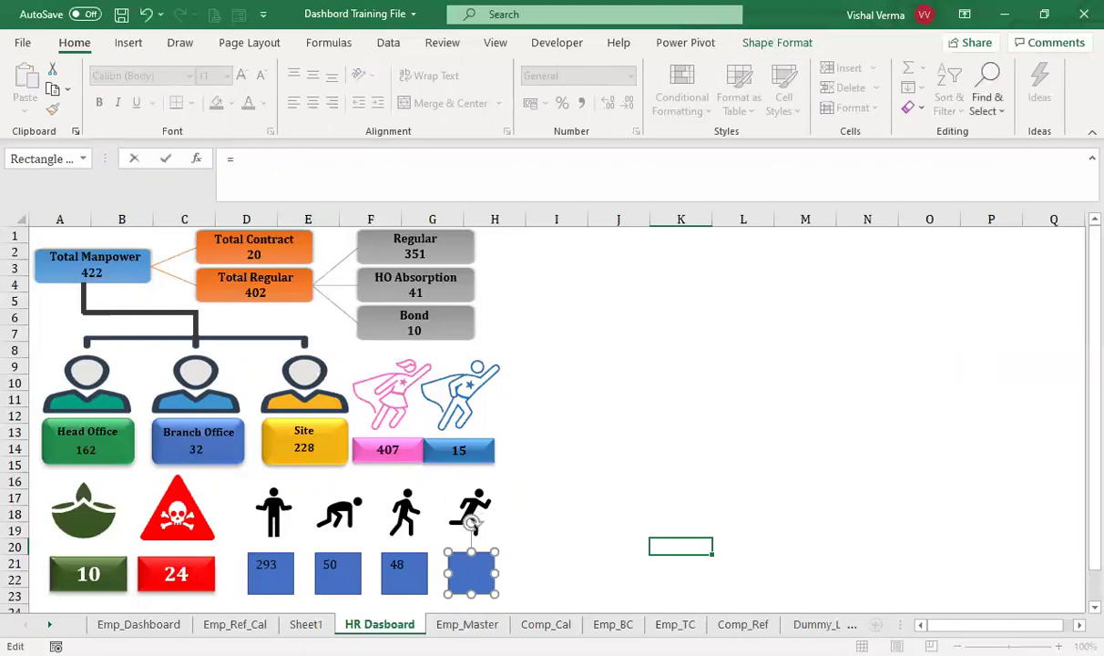
pyautogui.click(306, 624)
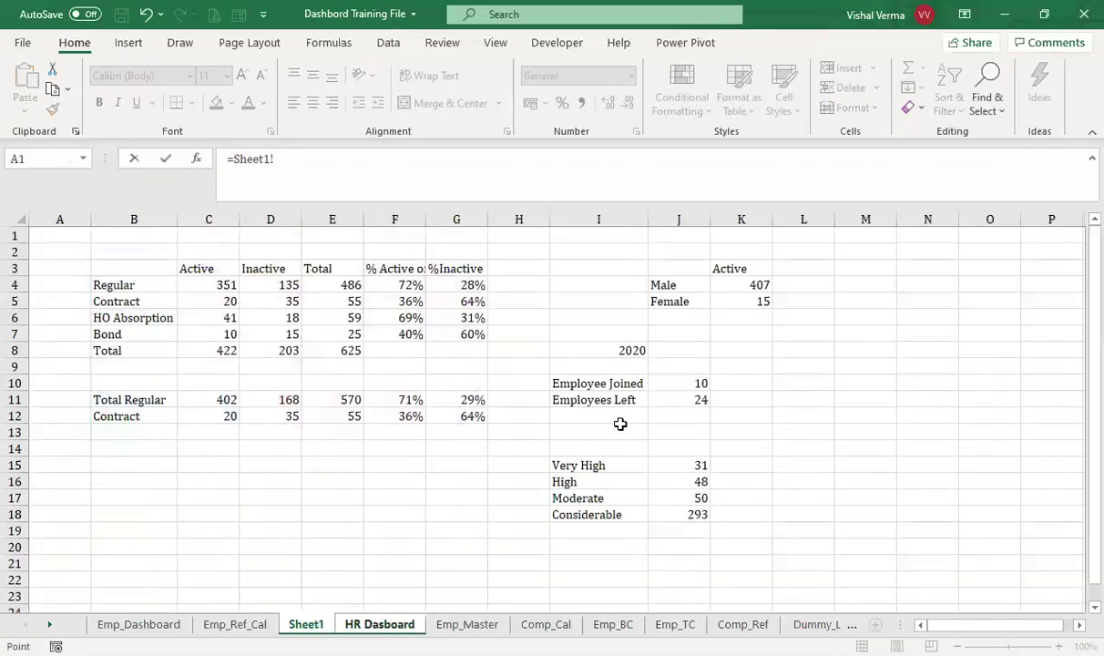
pyautogui.click(685, 466)
pyautogui.press('Return')
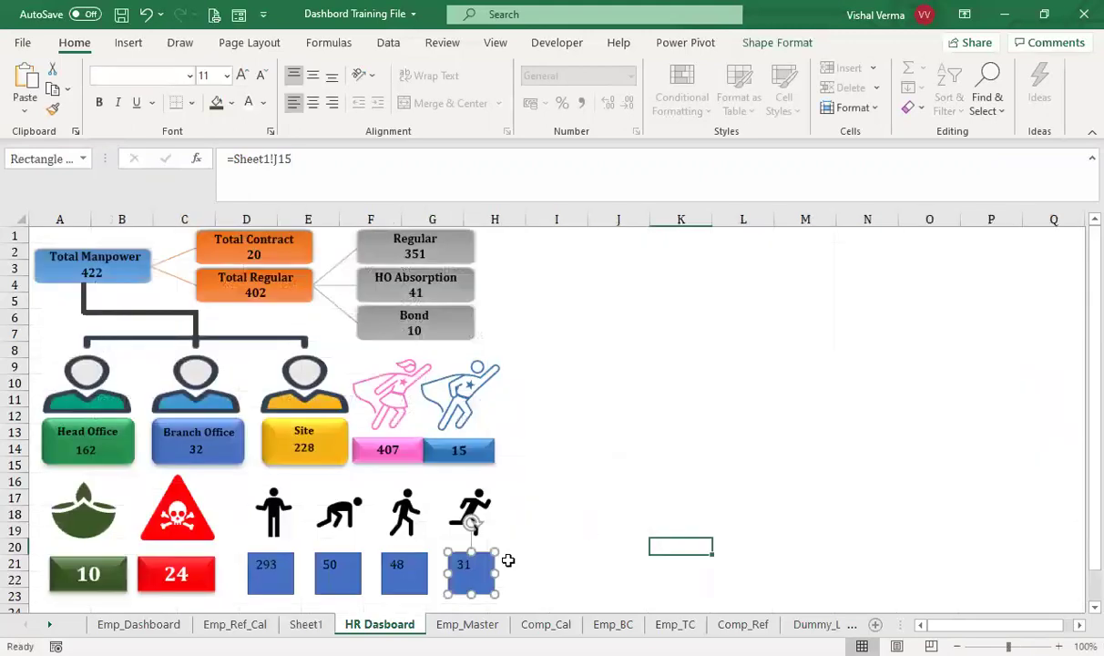
# - Fill all four count boxes below the people icons with the darkest blue-gray theme colour
pyautogui.keyDown('ctrl'); pyautogui.click(280, 585); pyautogui.keyUp('ctrl')
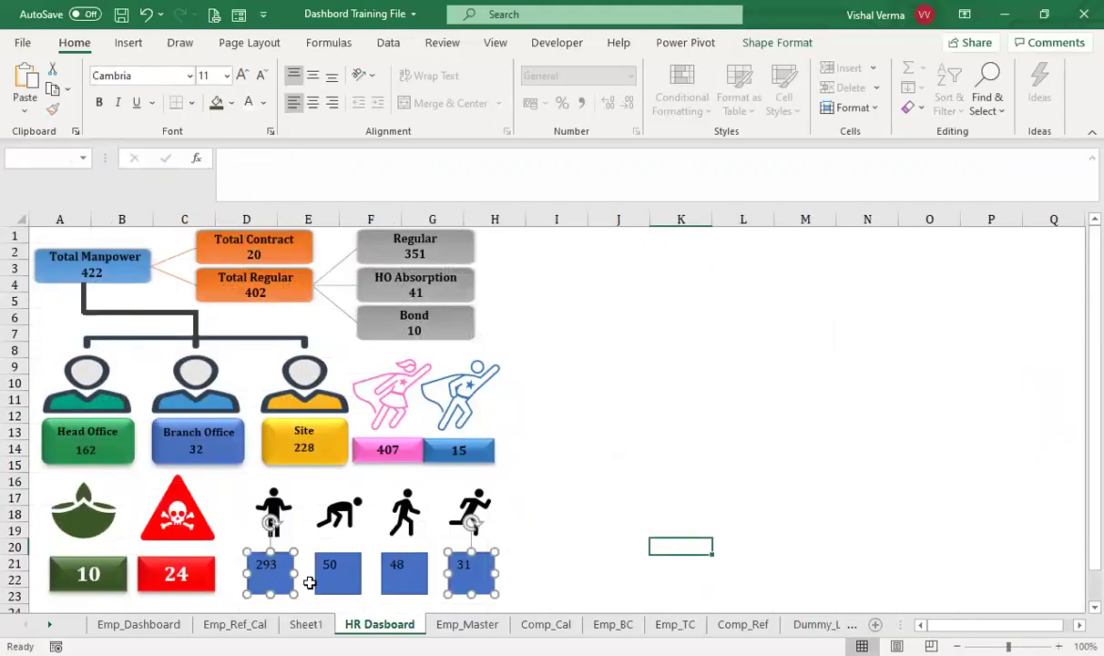
pyautogui.keyDown('ctrl'); pyautogui.click(335, 588); pyautogui.keyUp('ctrl')
pyautogui.keyDown('ctrl'); pyautogui.click(405, 592); pyautogui.keyUp('ctrl')
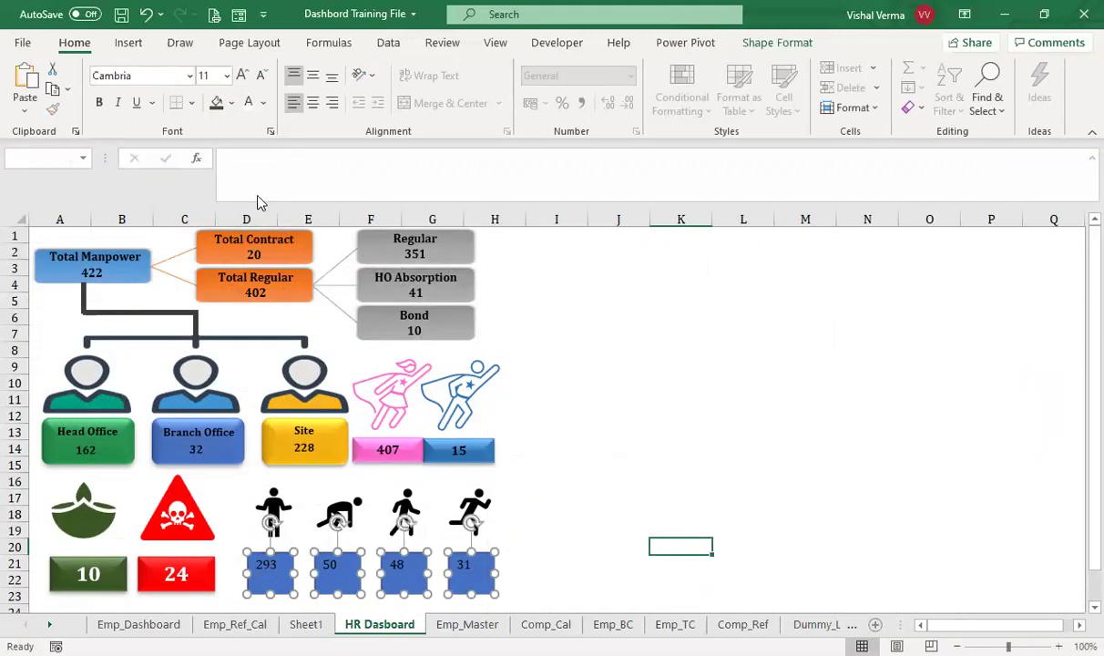
pyautogui.click(216, 103)
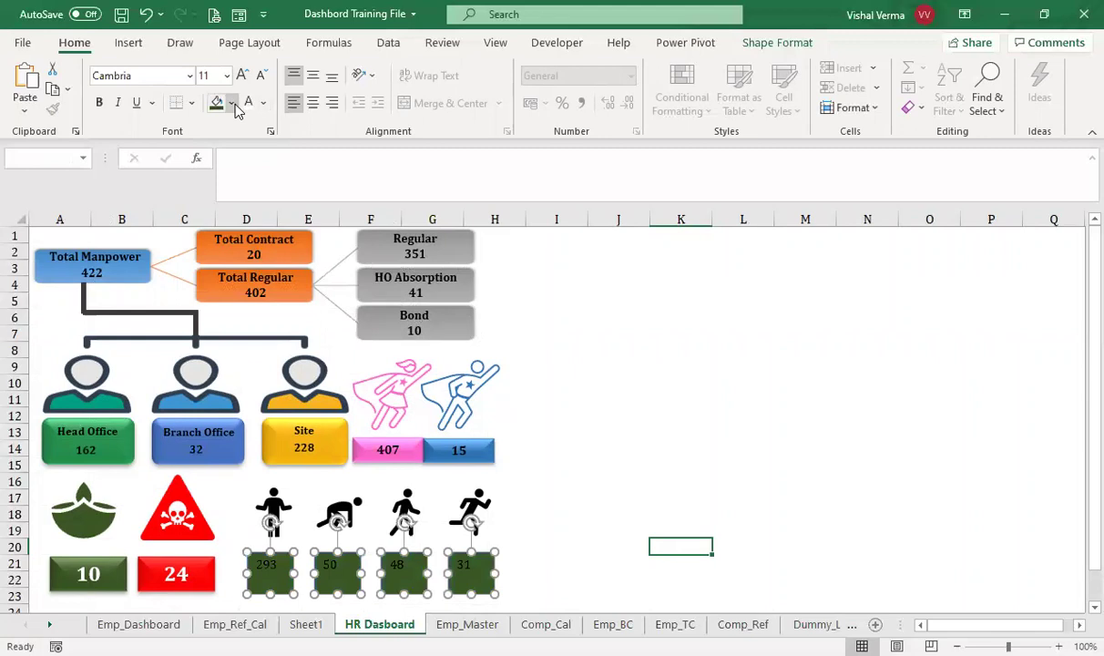
pyautogui.click(233, 104)
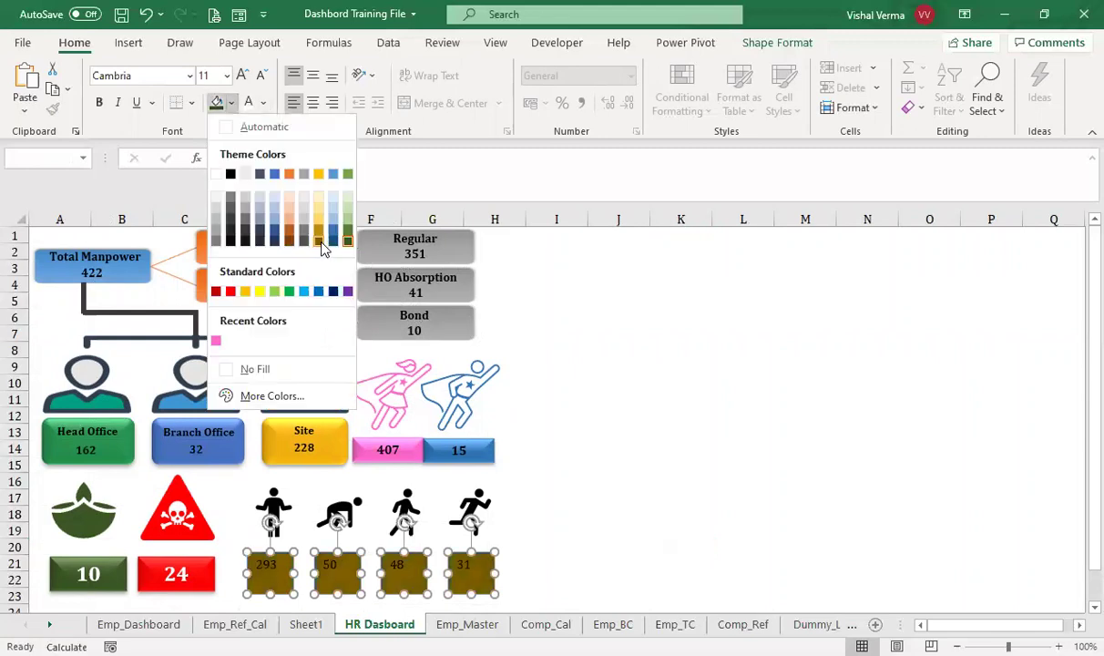
pyautogui.click(319, 241)
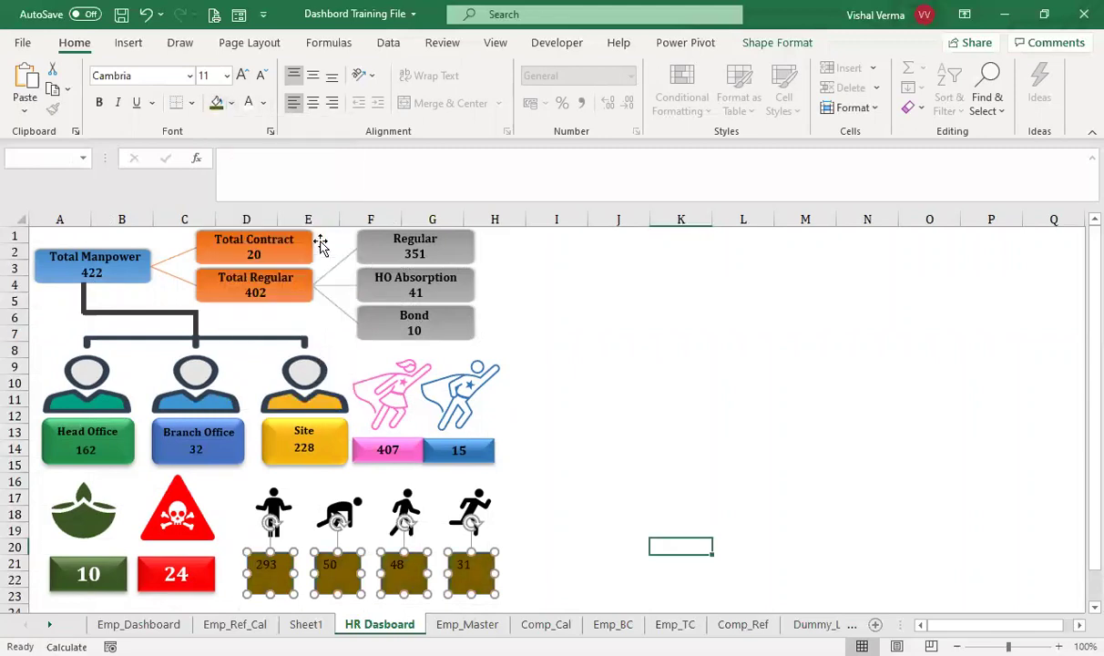
pyautogui.click(233, 106)
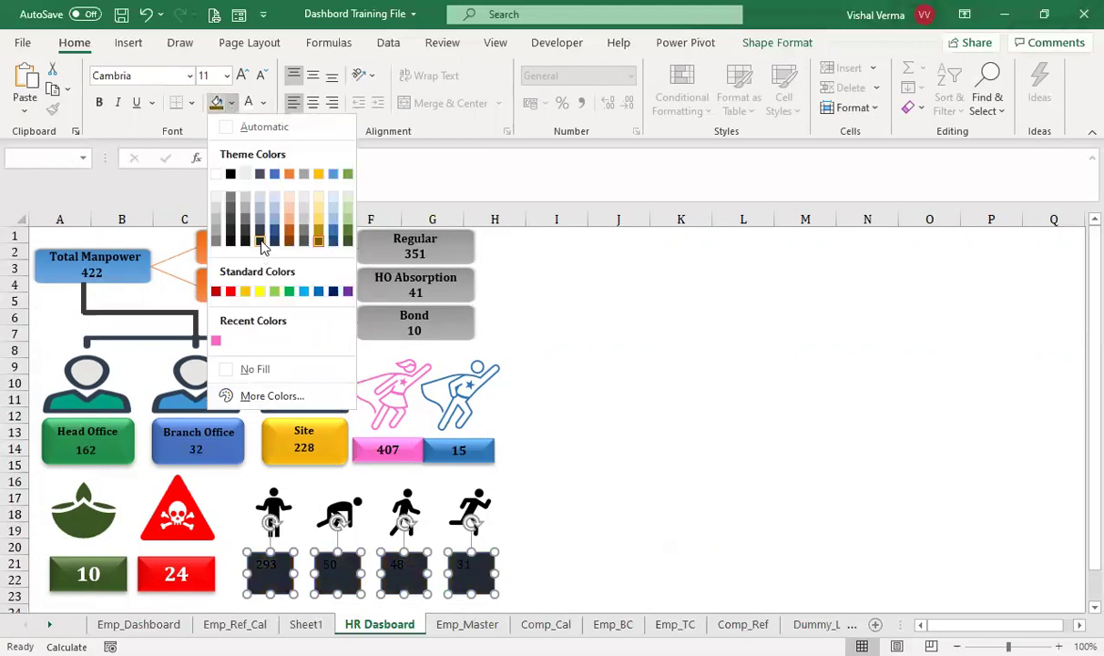
# - Format the numbers in the four count boxes as white, bold and larger text, centred horizontally and vertically
pyautogui.click(249, 104)
pyautogui.click(100, 102)
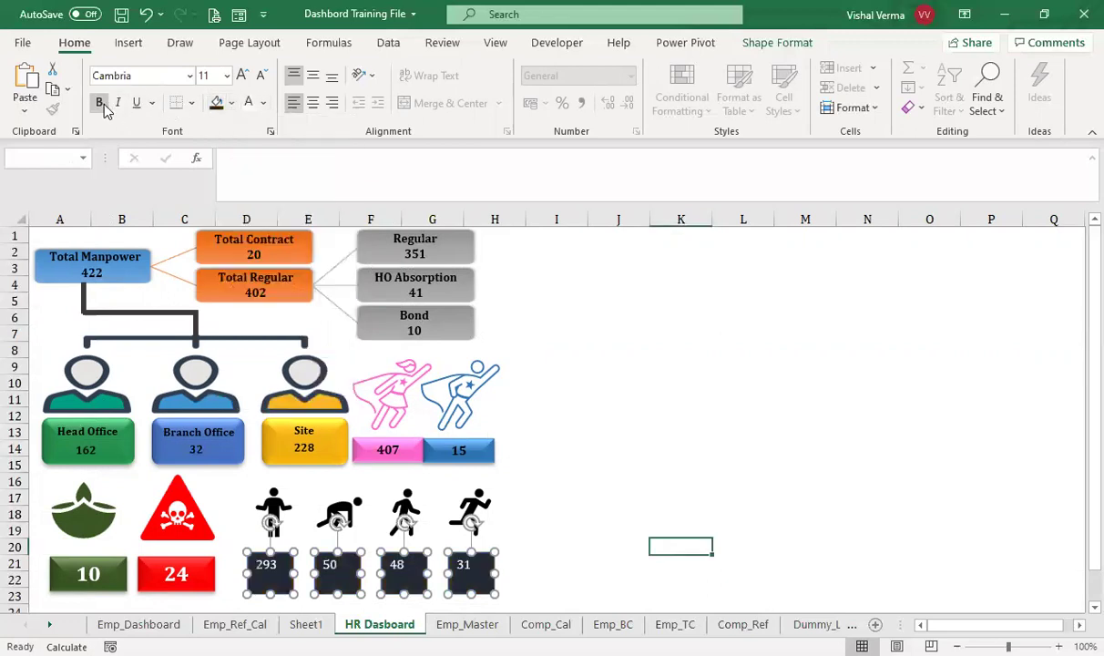
pyautogui.click(312, 102)
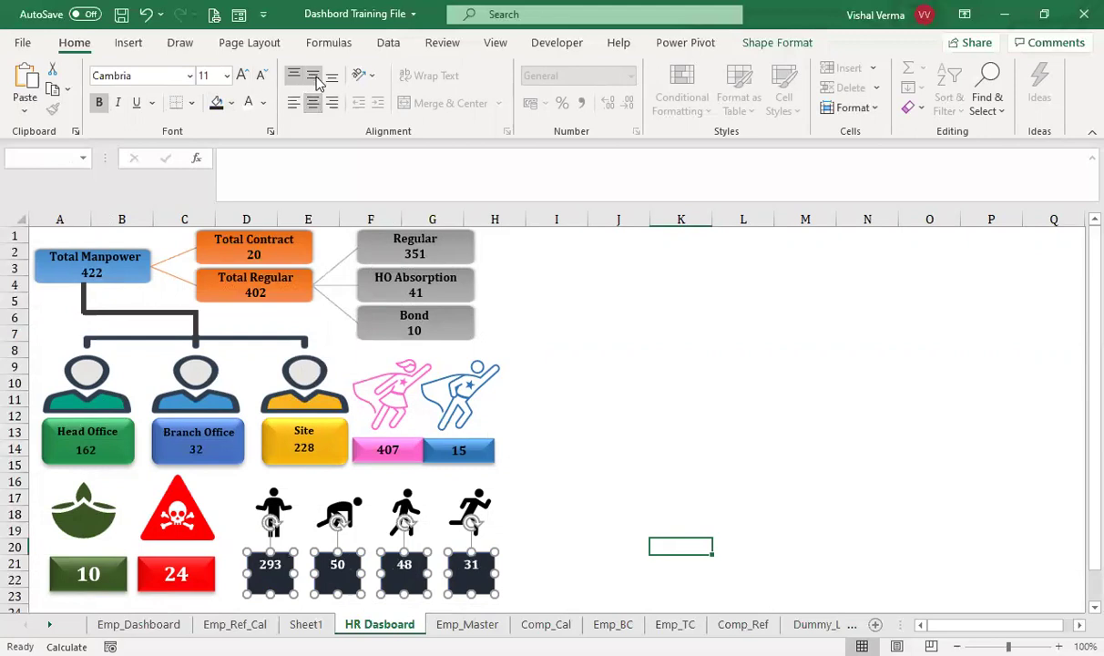
pyautogui.click(315, 79)
pyautogui.click(242, 77)
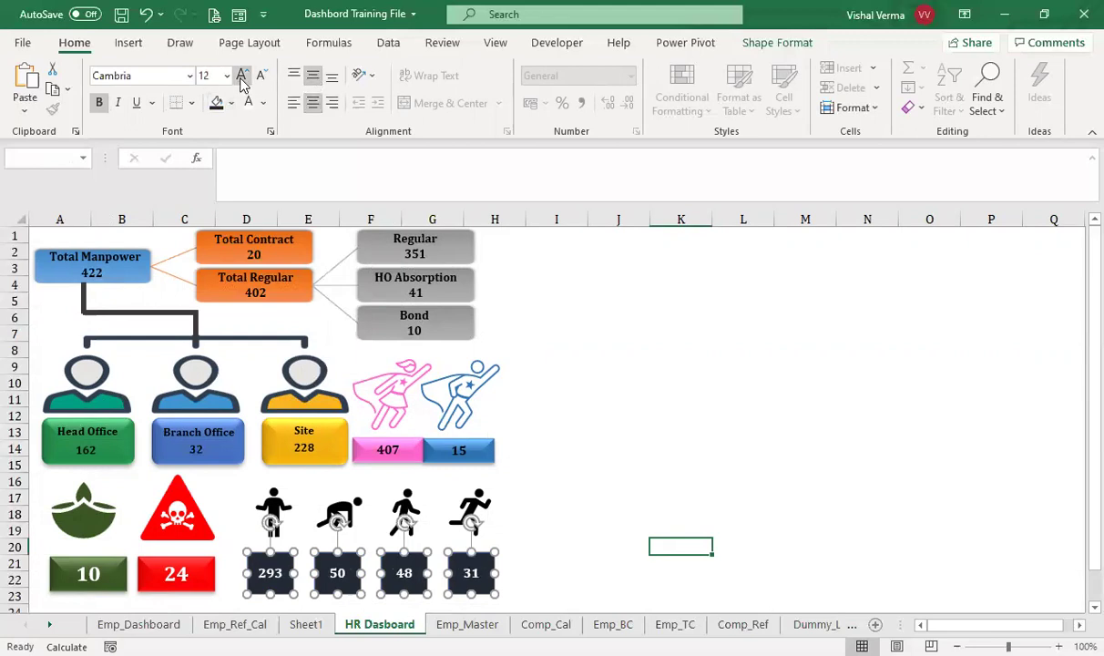
pyautogui.click(603, 338)
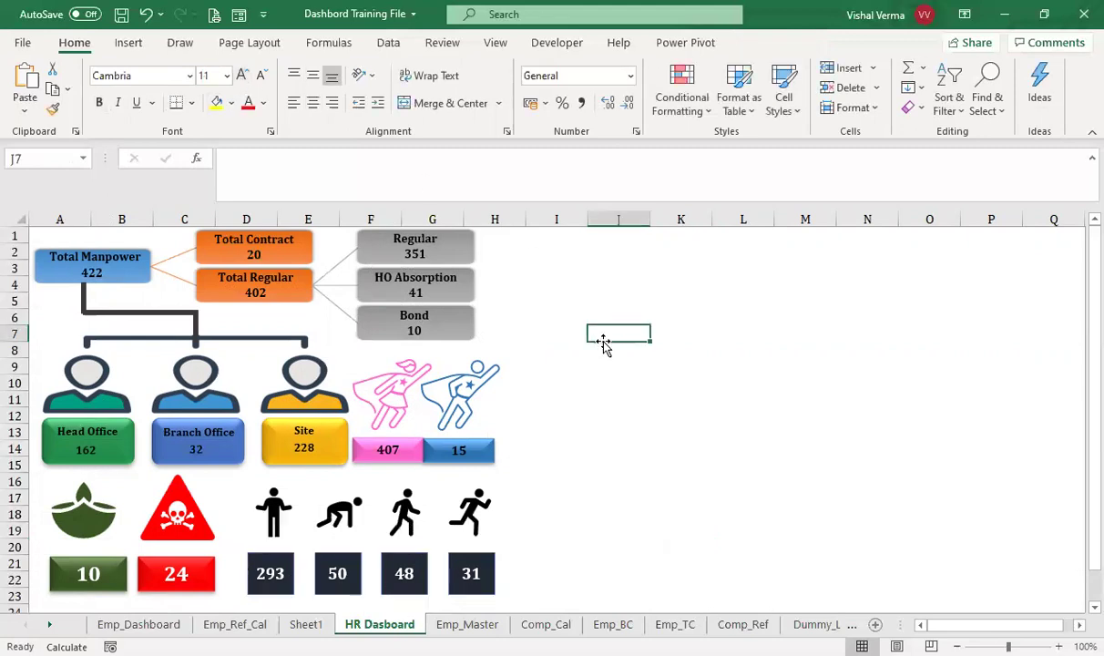